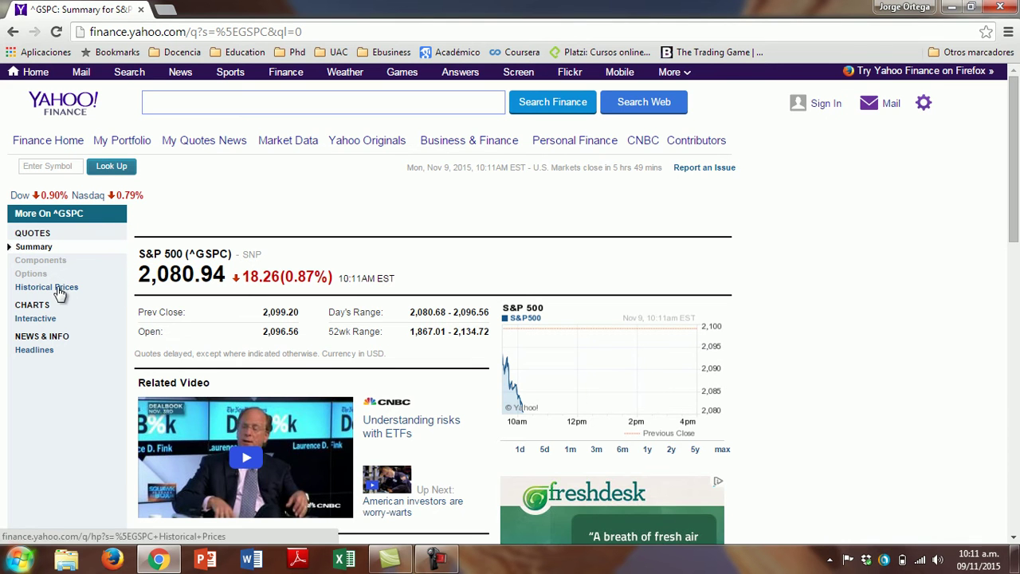
Step: Open the S&P 500 historical prices and retrieve the daily prices with the start year set to 2010
click(48, 289)
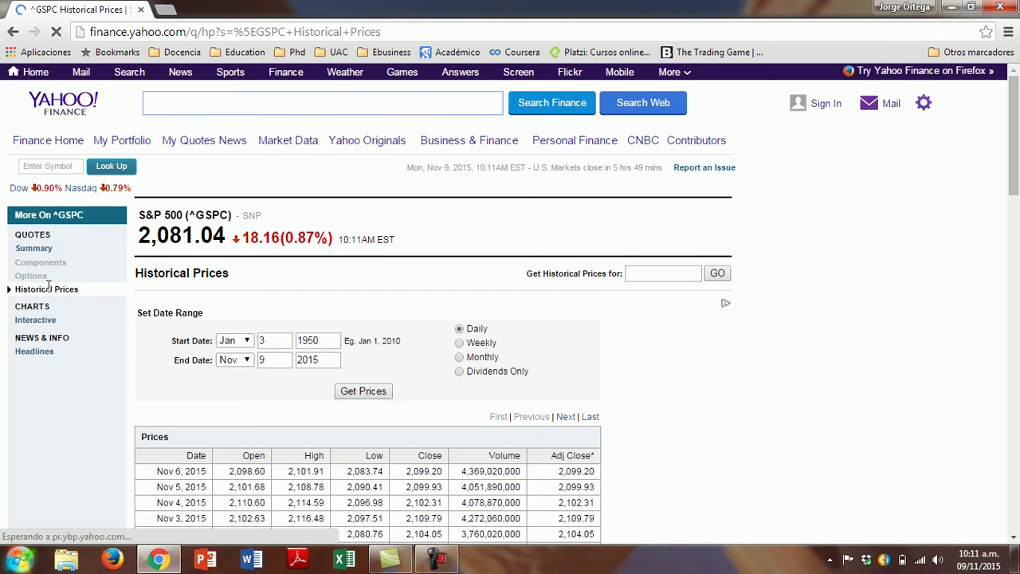
click(328, 340)
key(BackSpace)
key(BackSpace)
key(BackSpace)
key(BackSpace)
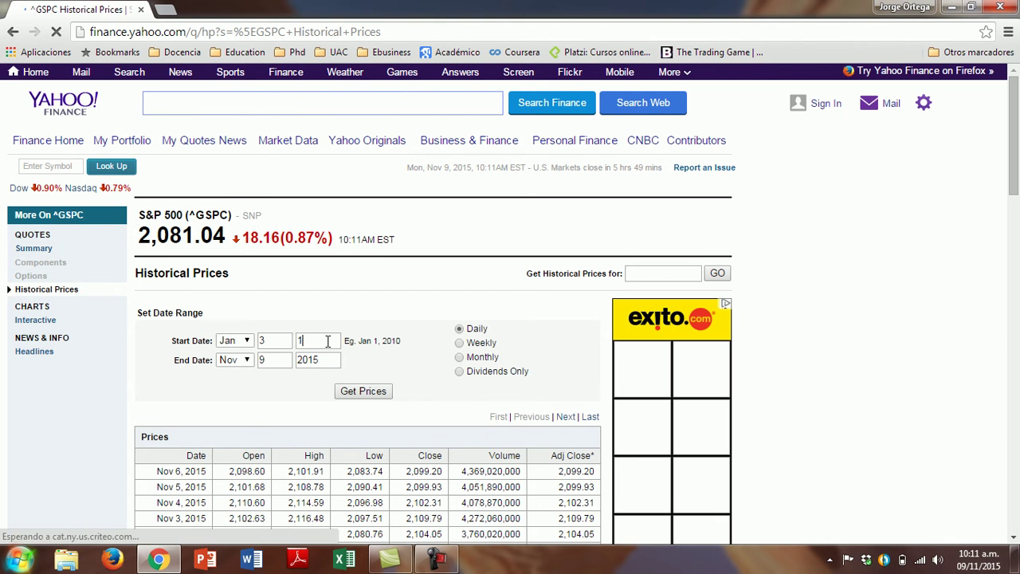
text(2)
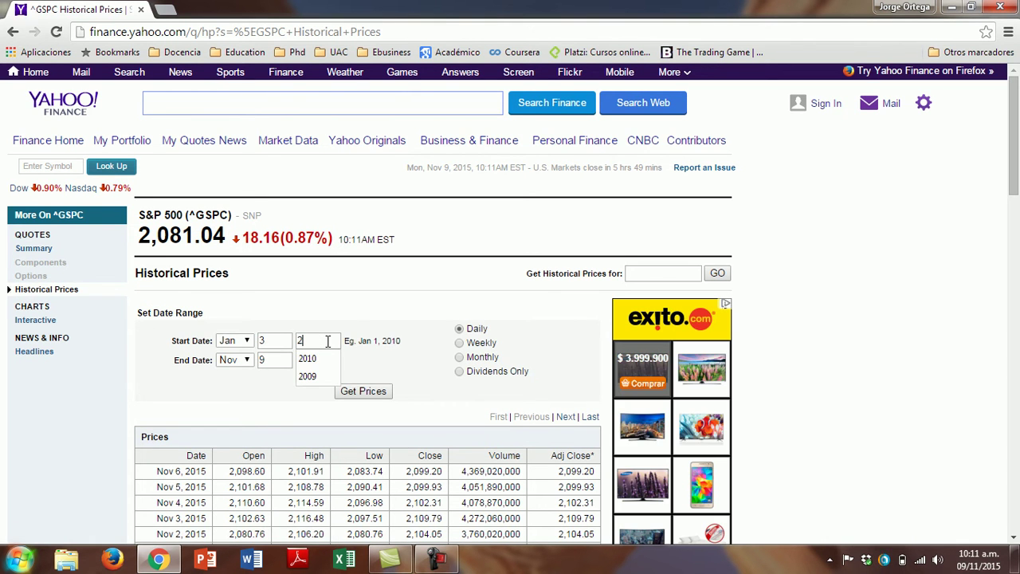
text(010)
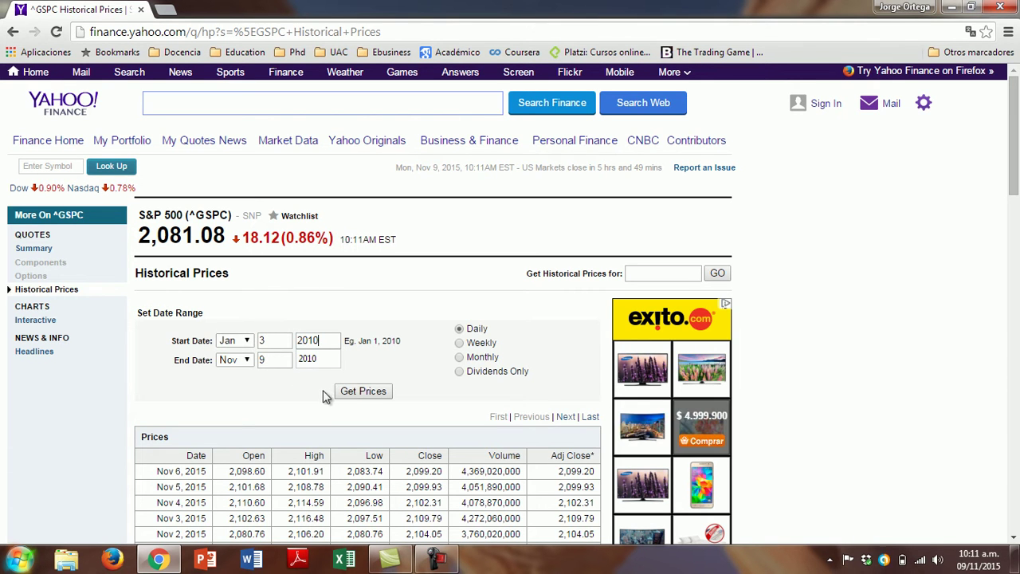
click(379, 391)
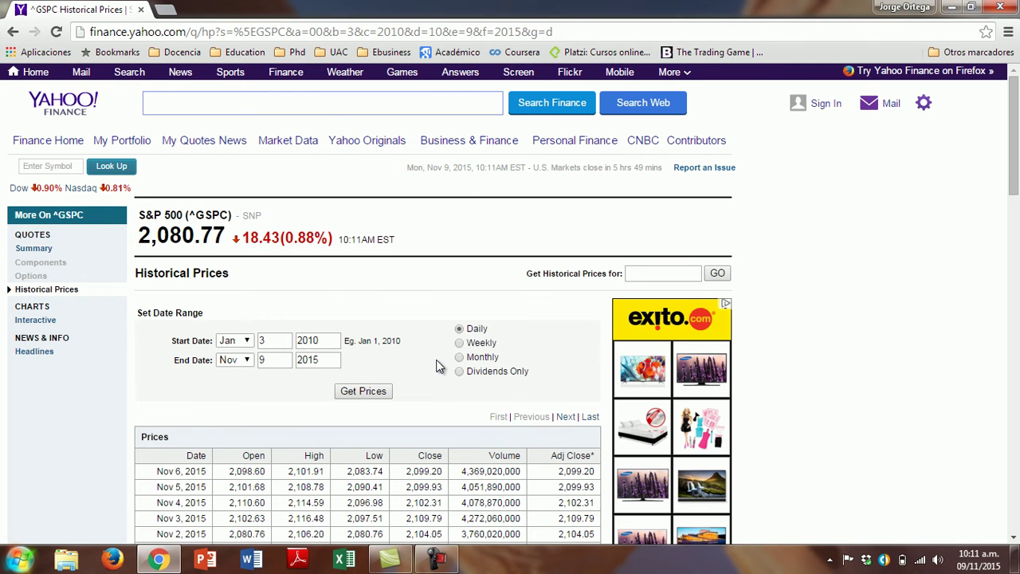
Step: Download the price history as the CSV file table to the desktop (Escritorio) and open it in Excel
scroll(436, 365, down, 5)
scroll(437, 358, down, 11)
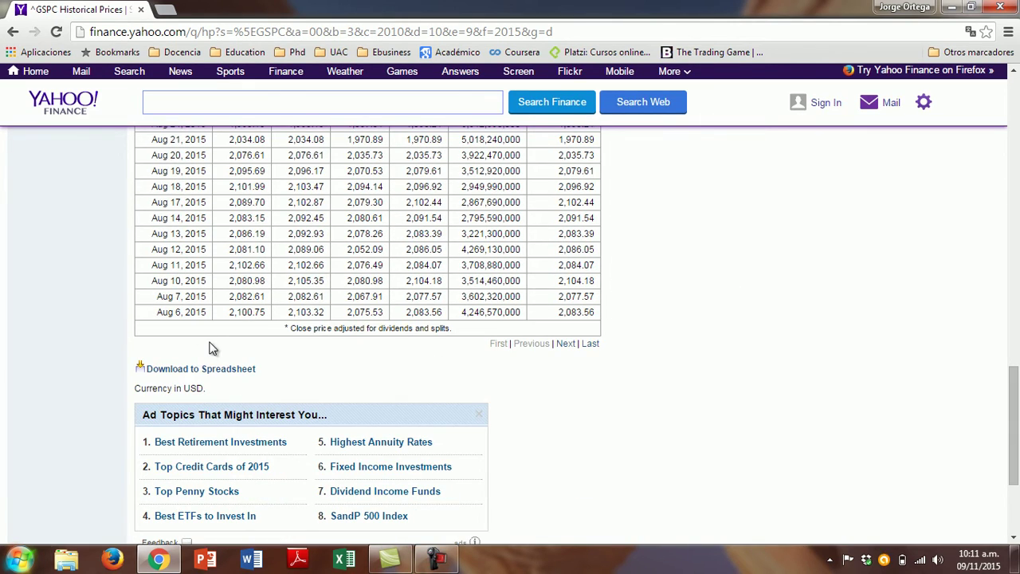
click(216, 369)
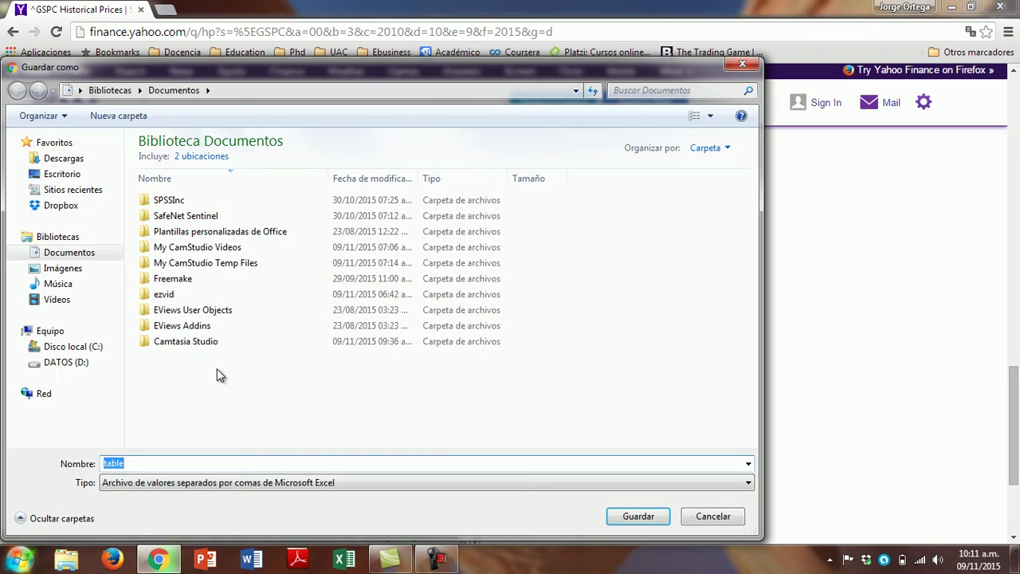
click(61, 174)
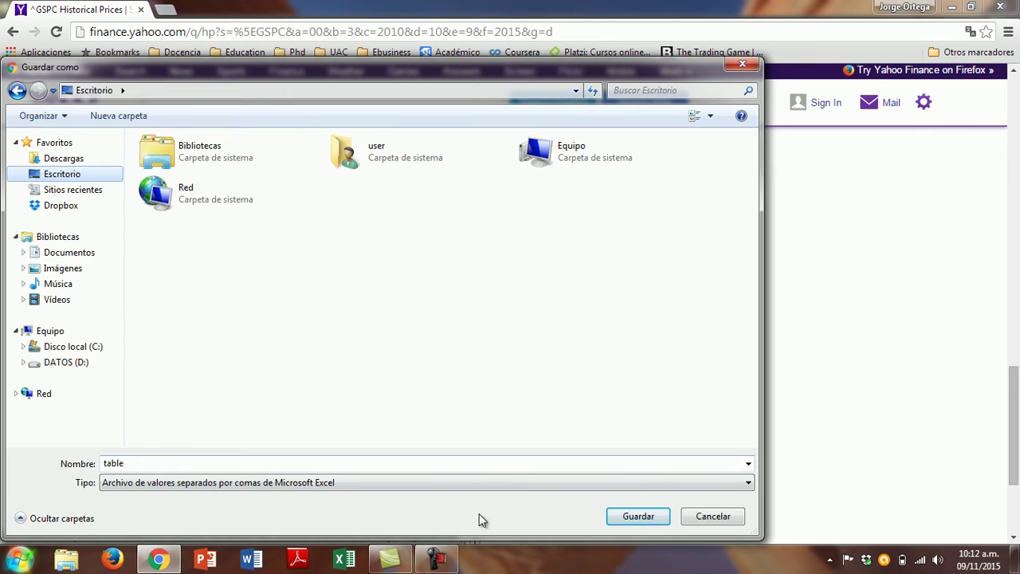
click(635, 518)
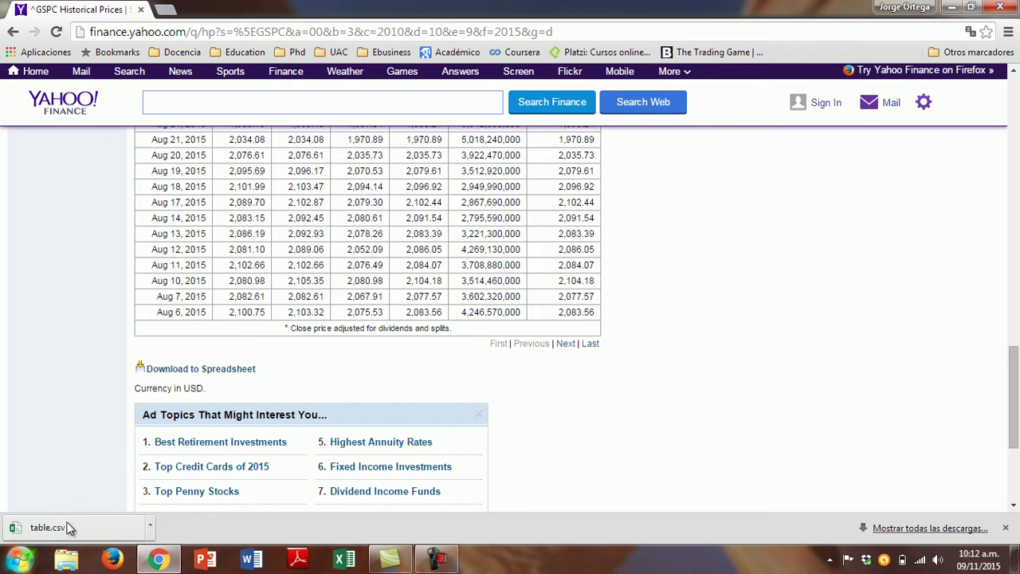
click(70, 534)
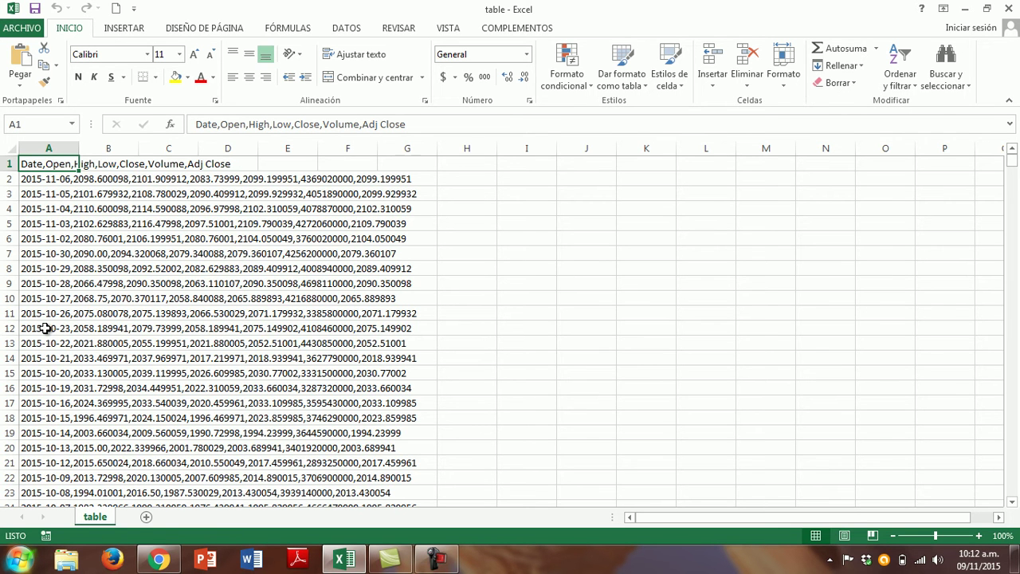
Step: Run text-to-columns on all the data in column A as delimited text, with comma as the only separator instead of tab
key(ctrl+shift+Down)
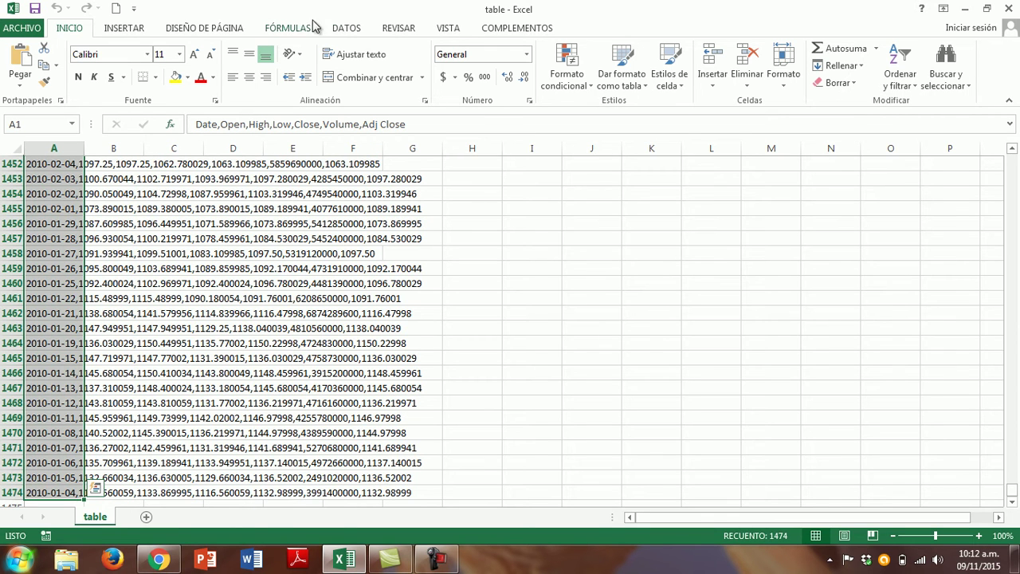
click(347, 29)
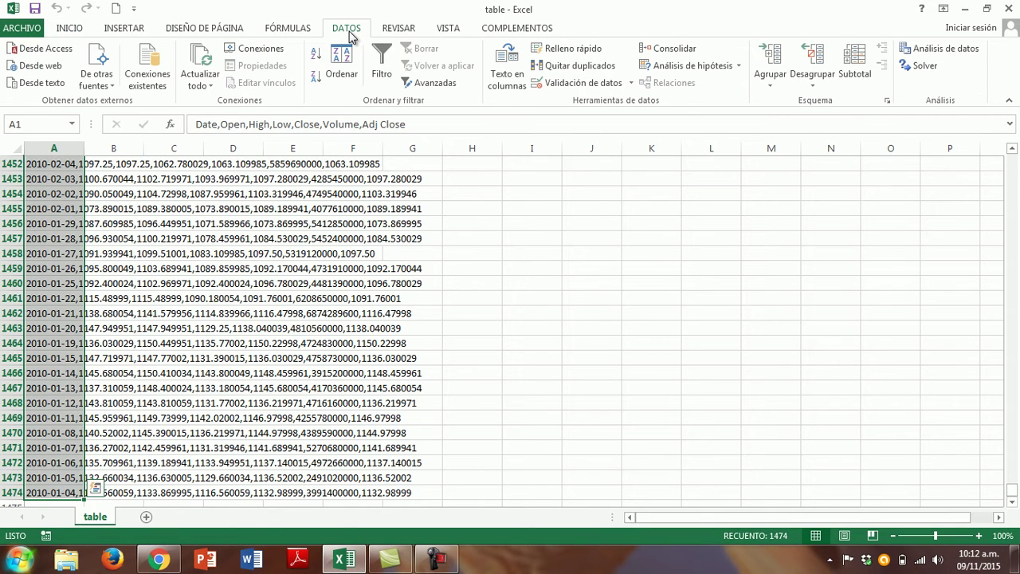
click(510, 74)
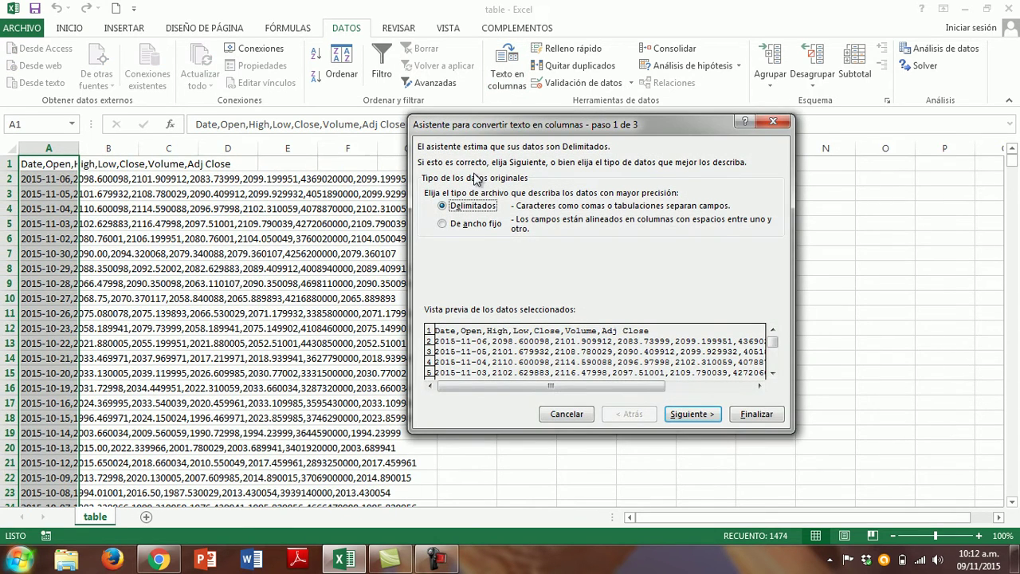
click(692, 419)
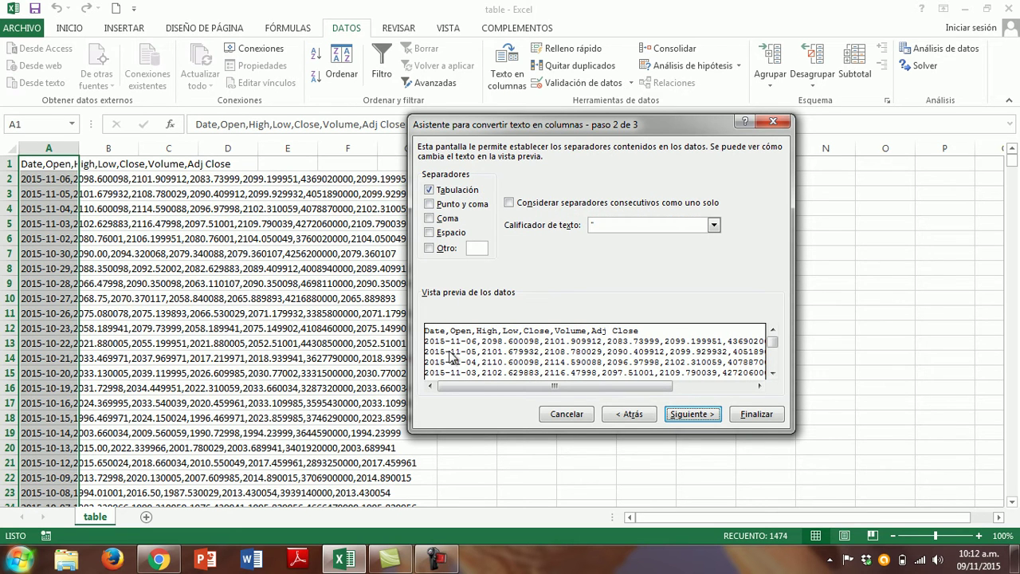
click(431, 218)
click(430, 191)
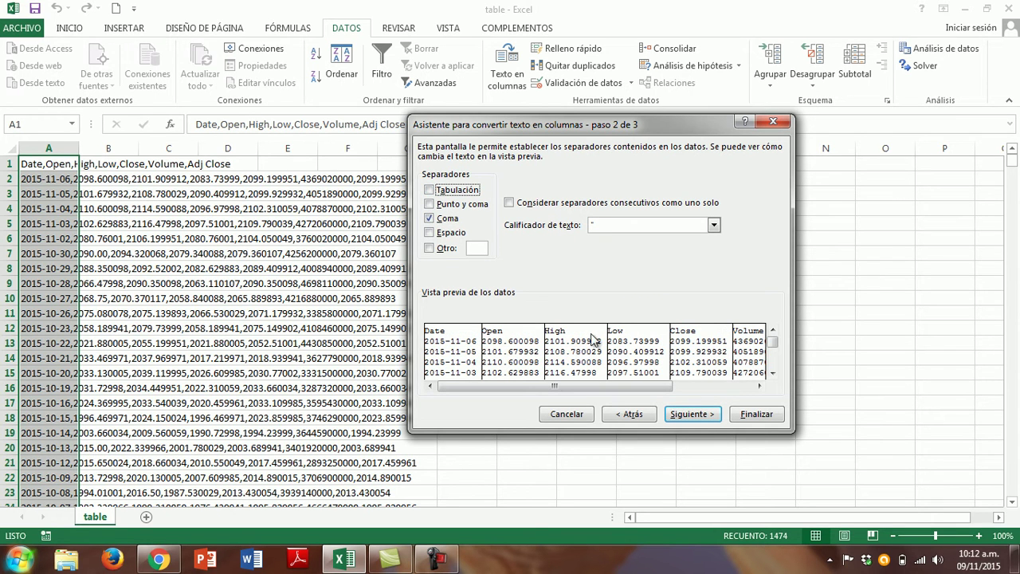
click(709, 414)
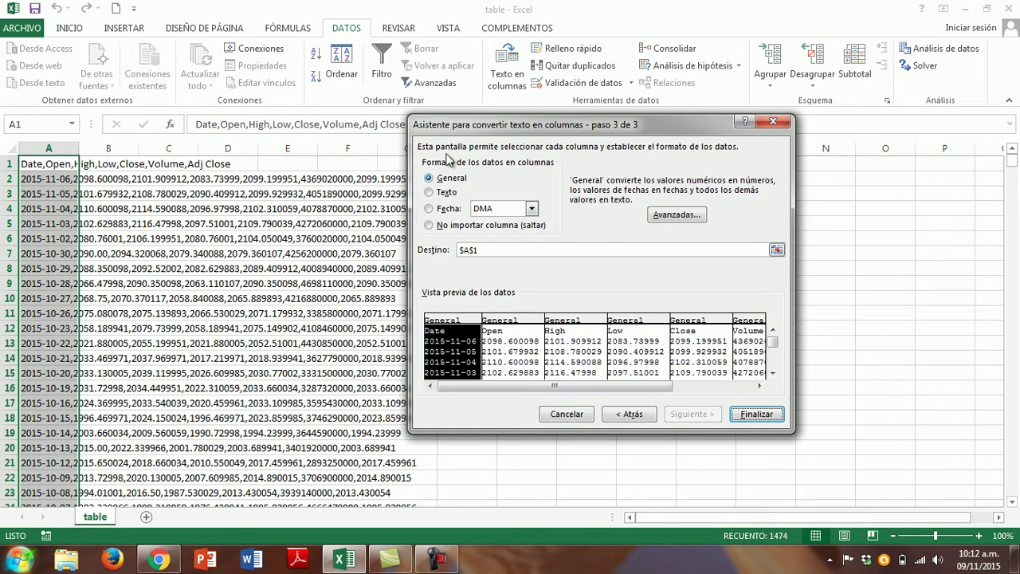
Step: Set the Date column's import format to date in AMD order
click(441, 209)
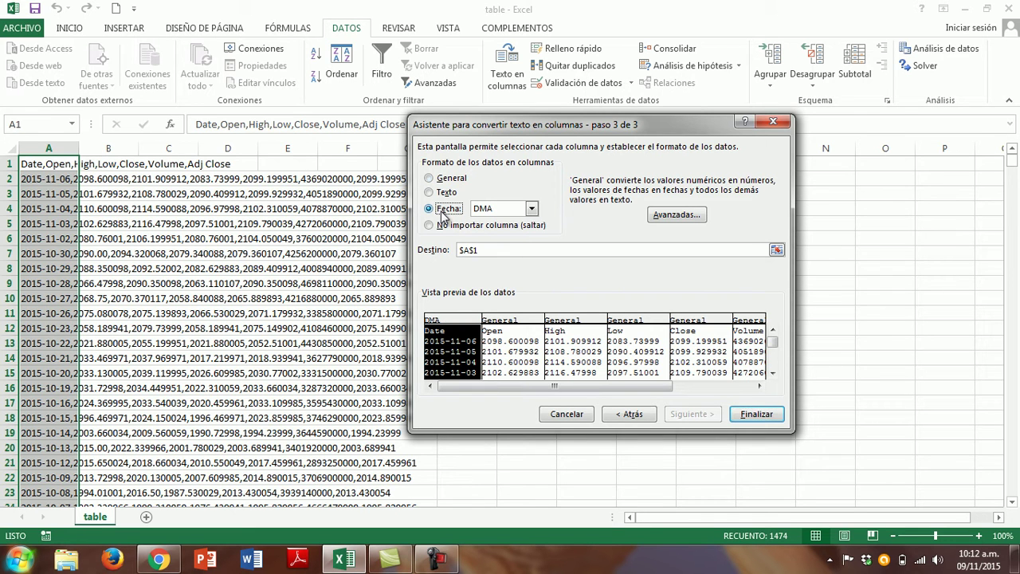
click(531, 209)
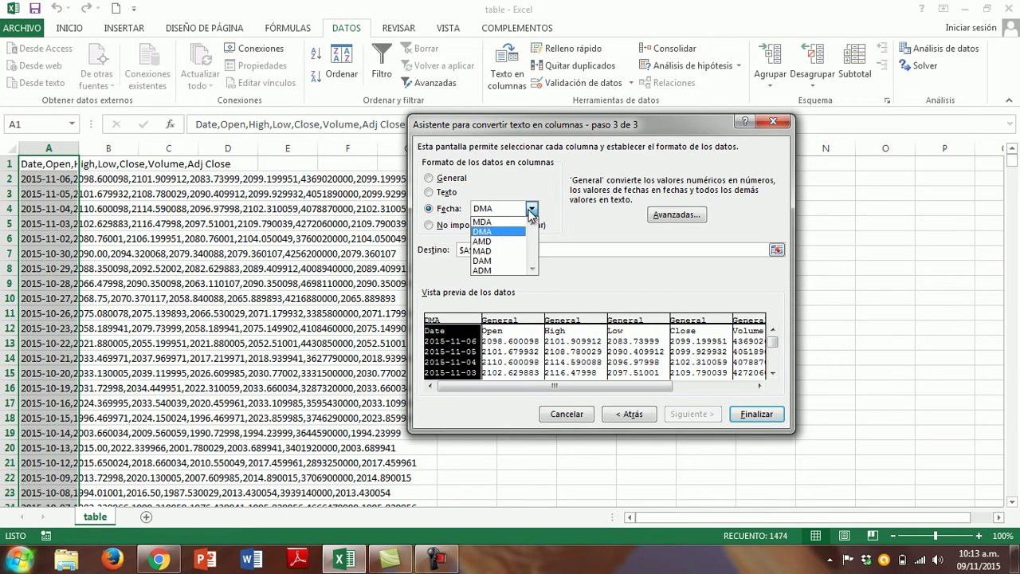
click(499, 248)
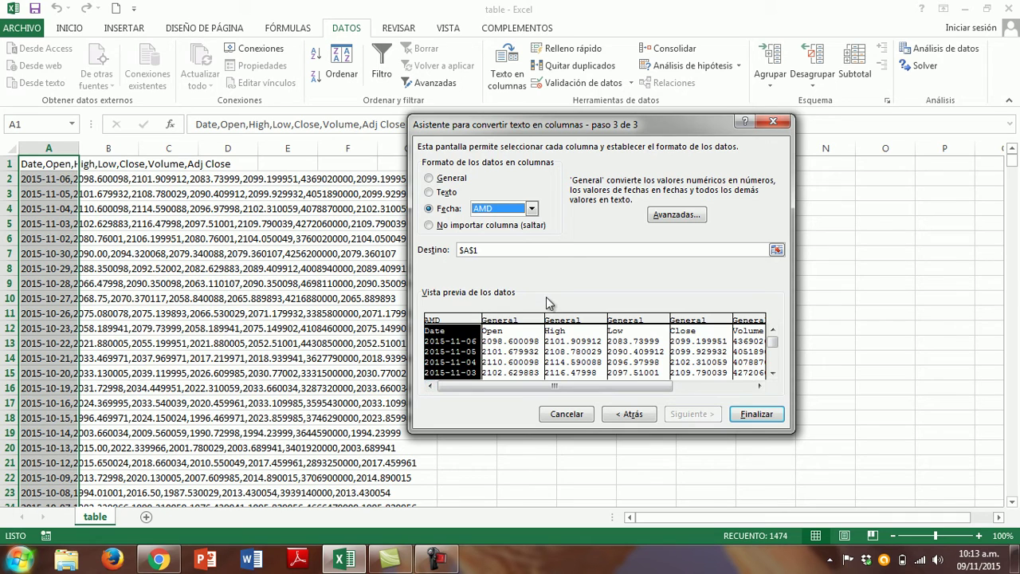
Step: Exclude the Open, High, Low, Volume and Adj Close columns from the import
click(522, 339)
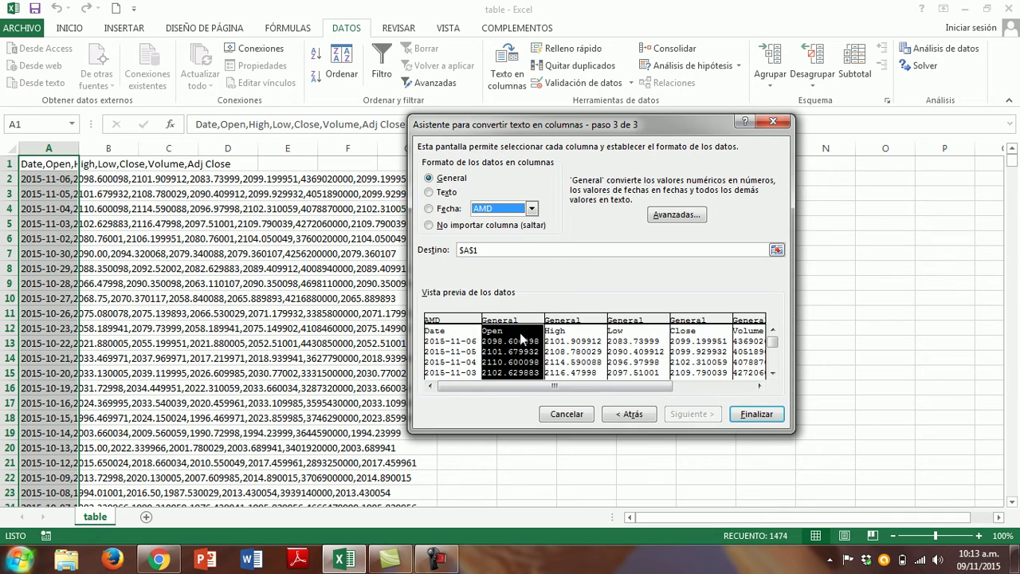
click(444, 226)
click(563, 329)
click(444, 225)
click(637, 330)
click(447, 226)
click(754, 342)
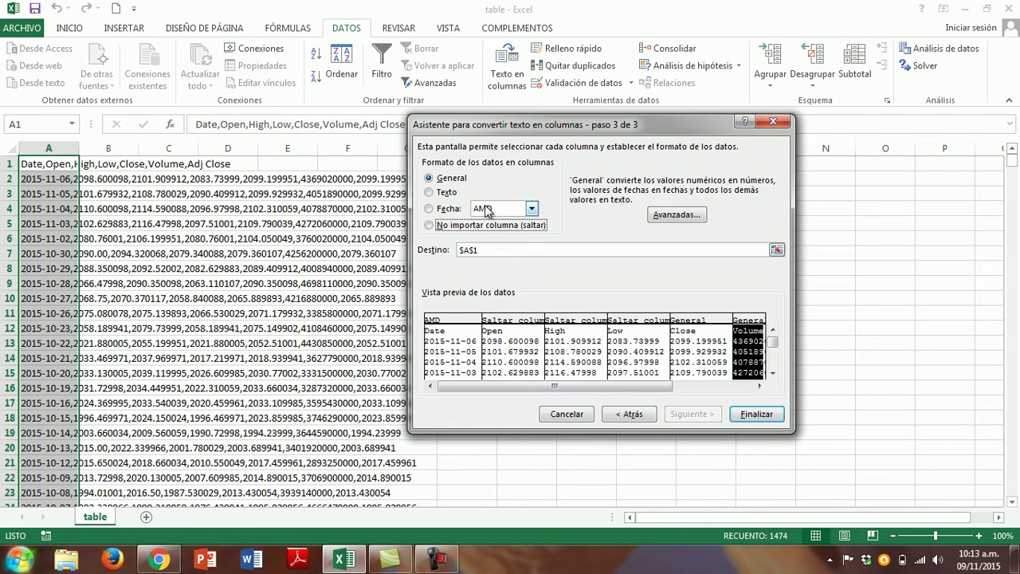
click(450, 226)
click(736, 390)
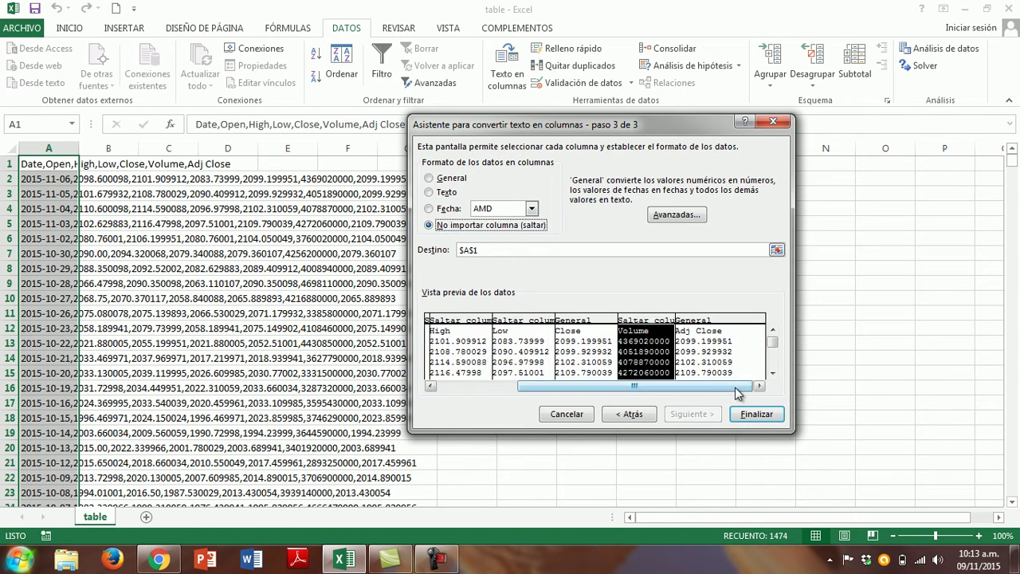
click(709, 357)
click(446, 229)
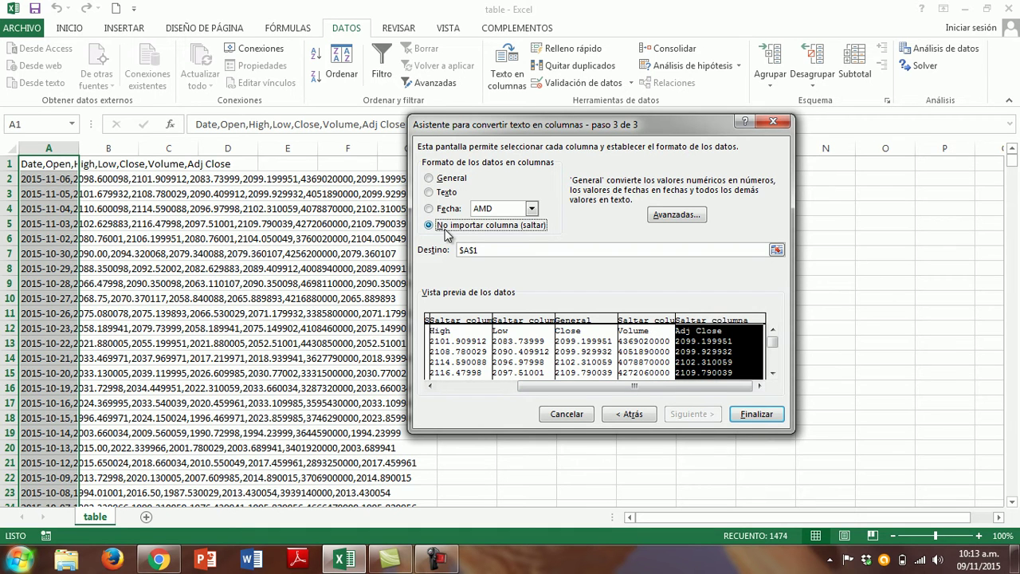
Step: For the Close column, set the decimal separator to a point and the thousands separator to a comma, and finish the conversion
click(596, 346)
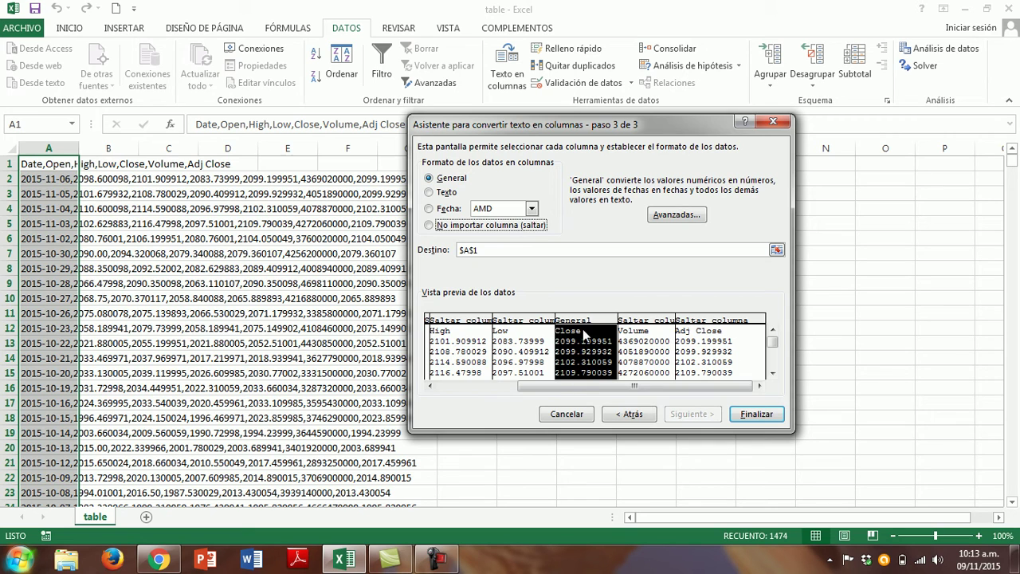
drag(576, 386, 467, 395)
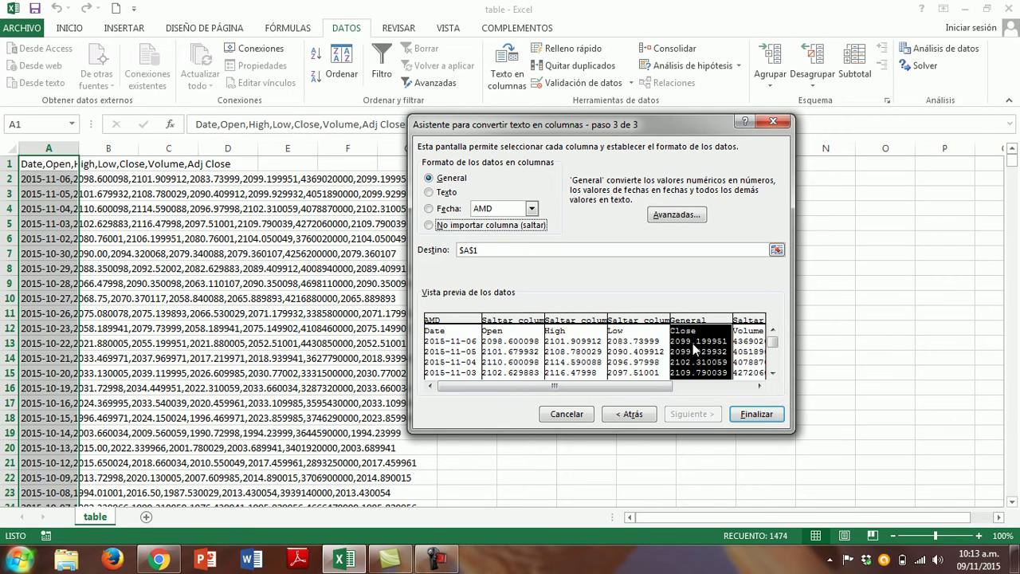
click(677, 215)
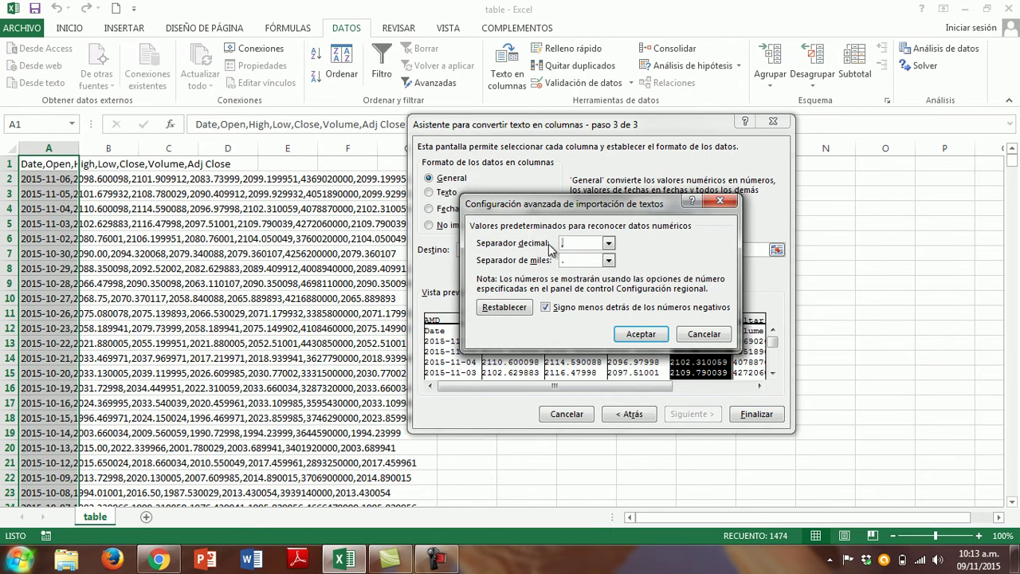
click(608, 243)
click(586, 269)
click(608, 262)
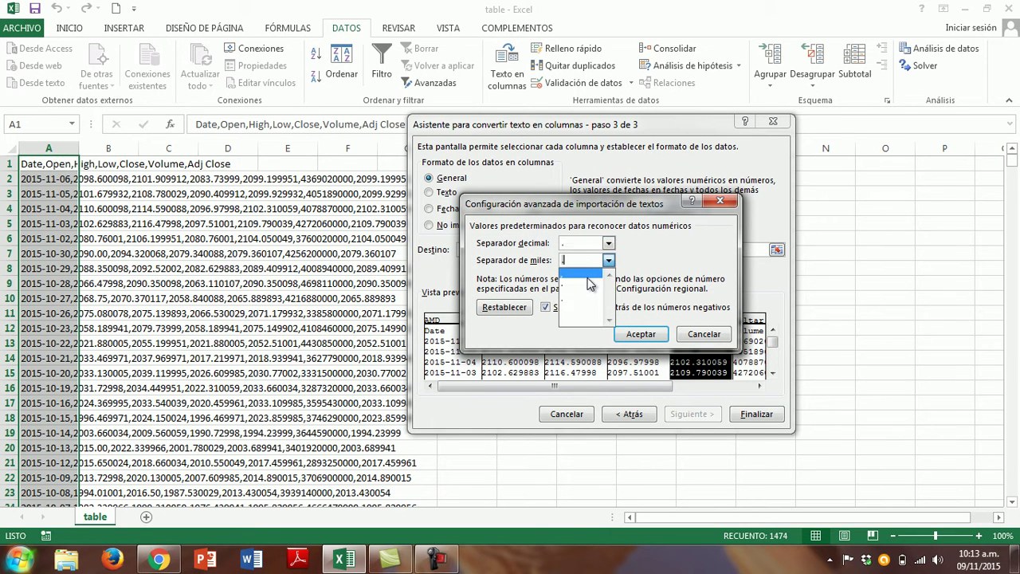
click(590, 283)
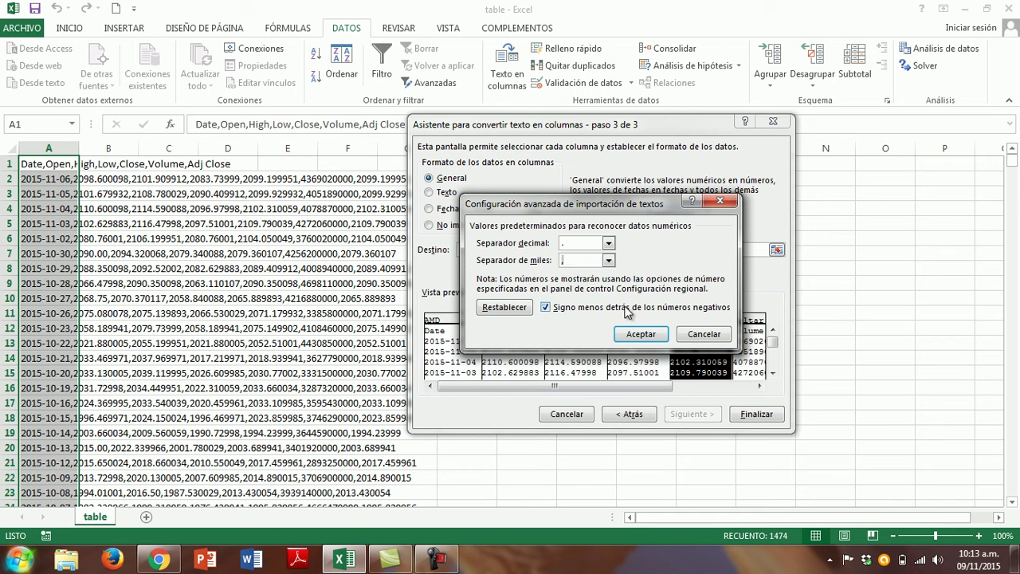
click(640, 334)
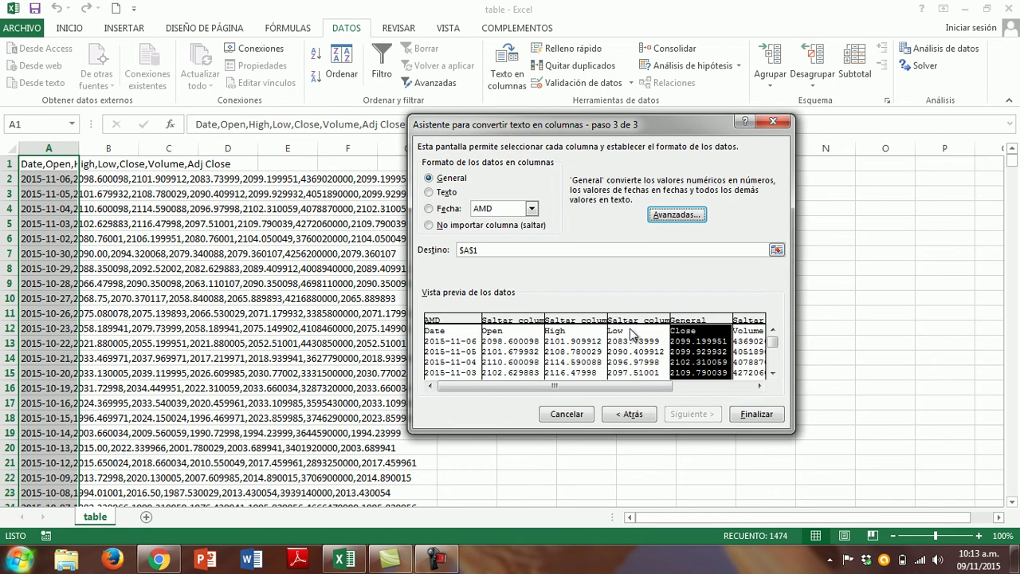
click(752, 414)
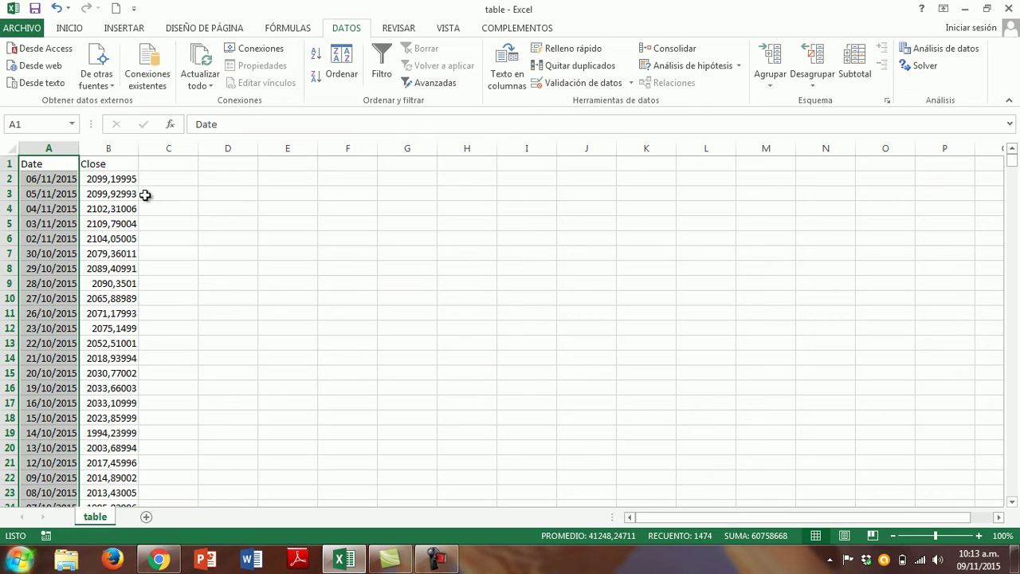
Step: Rename the Close header in cell B1 to S&P 500
click(119, 167)
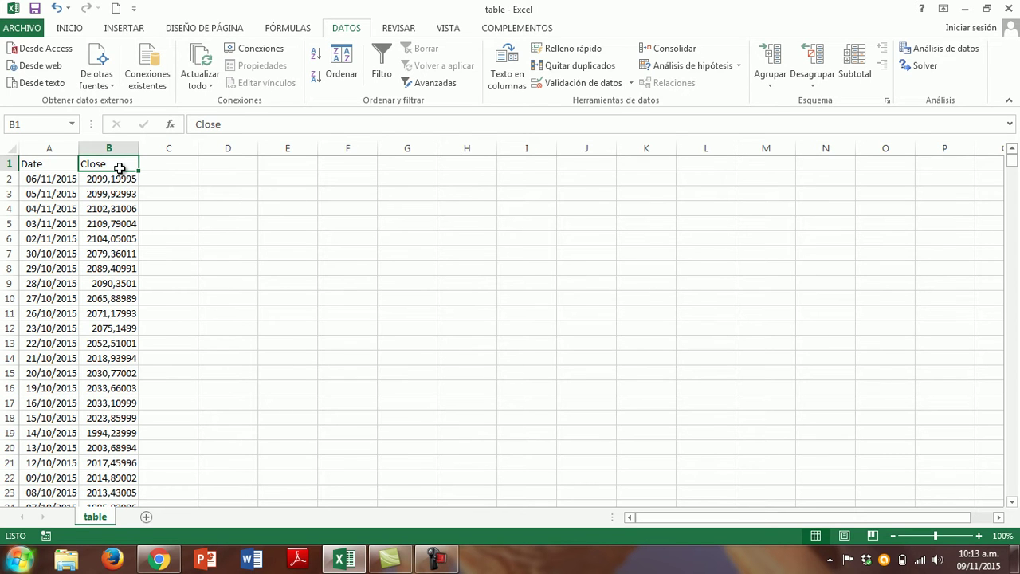
text(S&P 500)
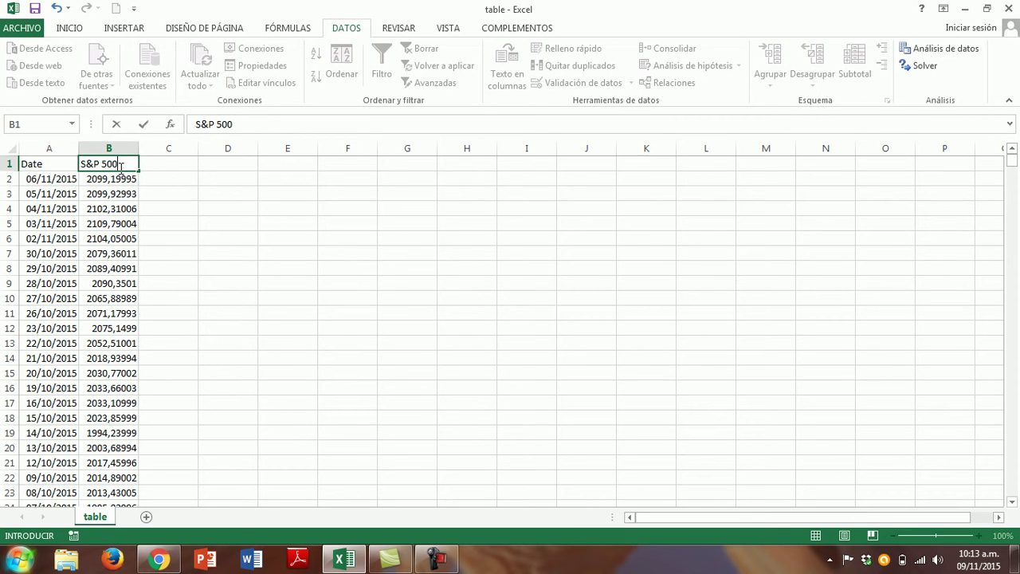
key(Return)
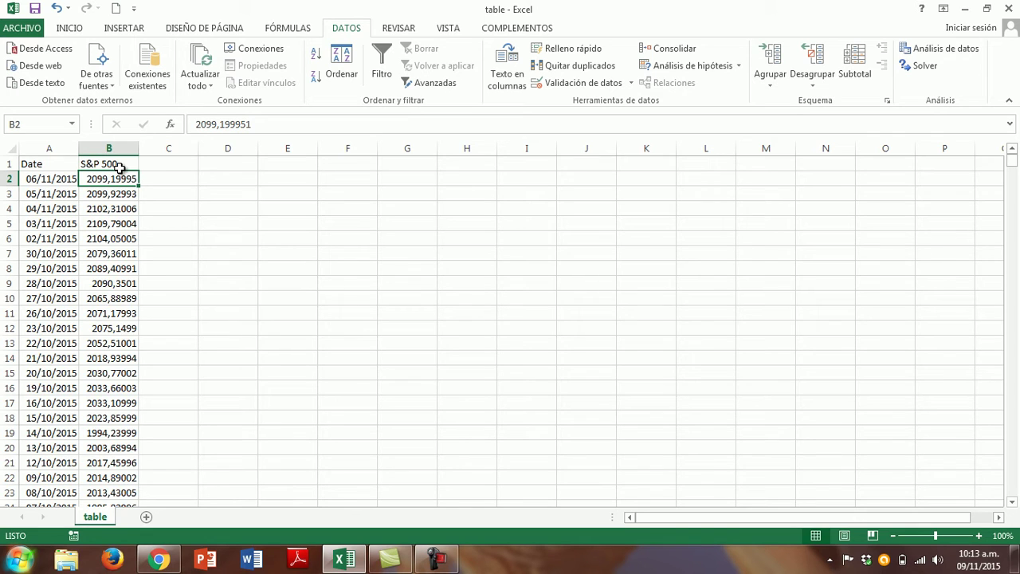
Step: Format the S&P 500 values in column B with the thousands separator style
click(110, 149)
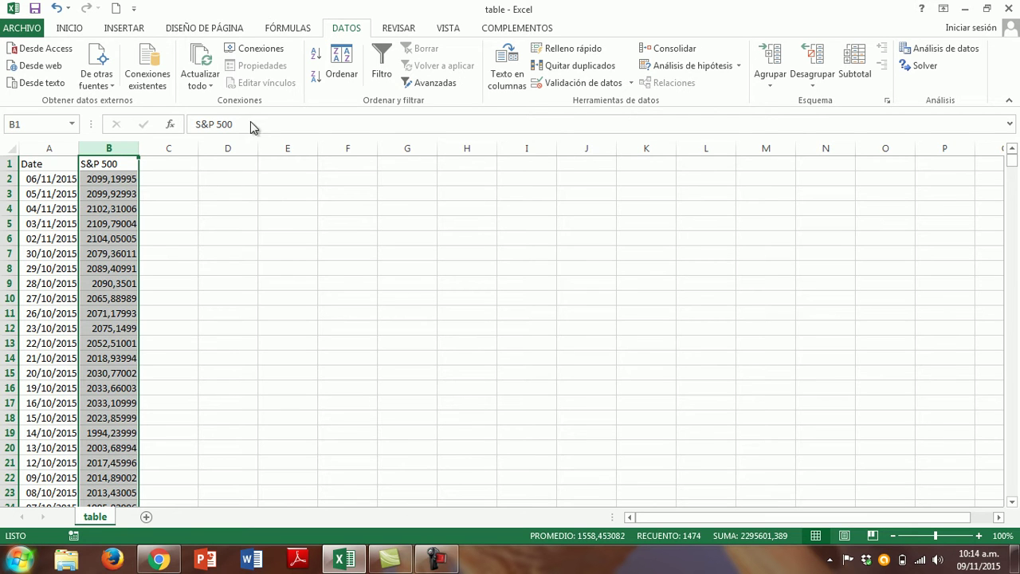
click(67, 30)
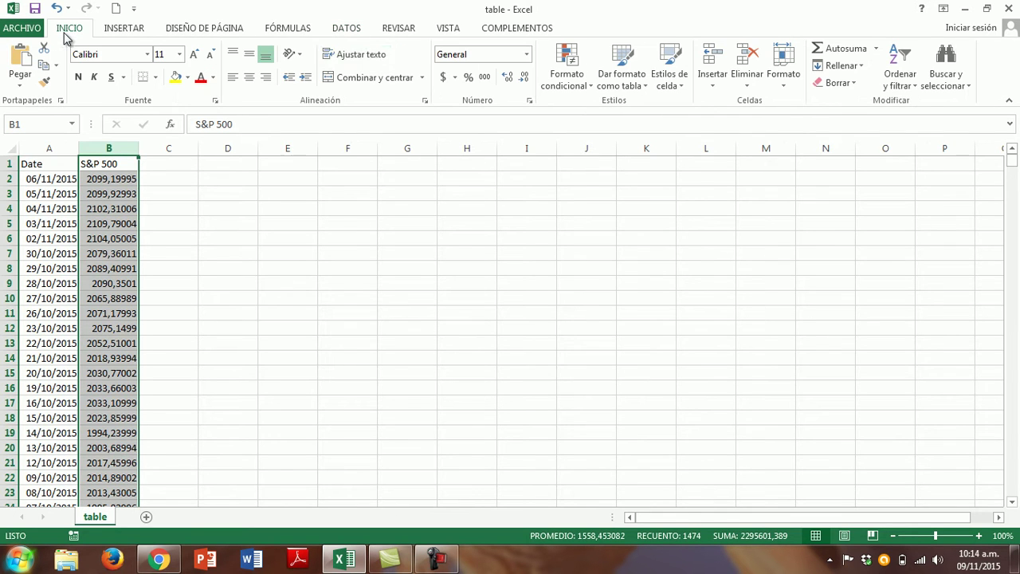
click(484, 77)
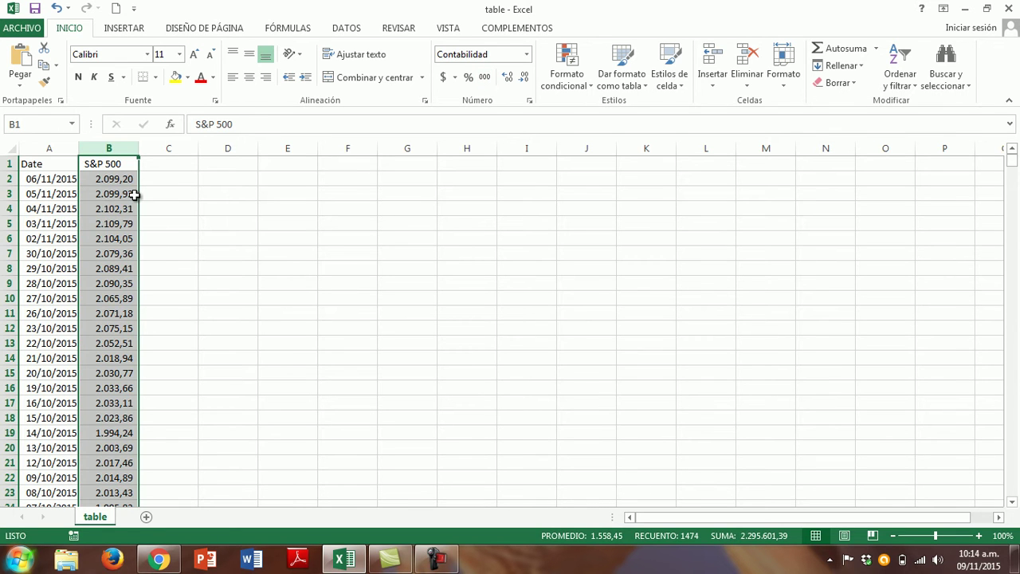
click(240, 152)
click(239, 163)
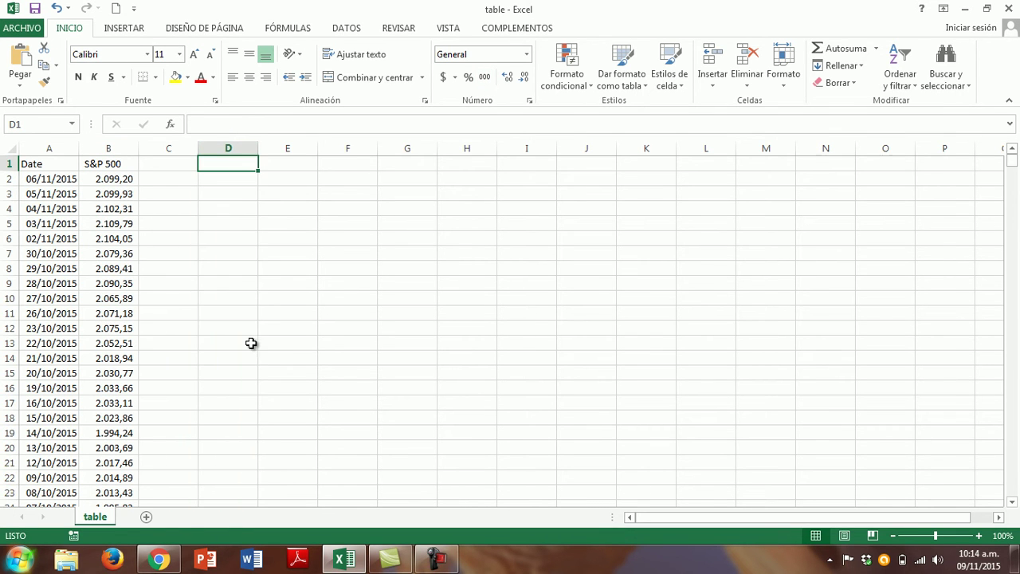
Step: Switch to Chrome and look up the symbol NKE for NIKE, Inc. on Yahoo Finance, opening its historical prices
click(169, 562)
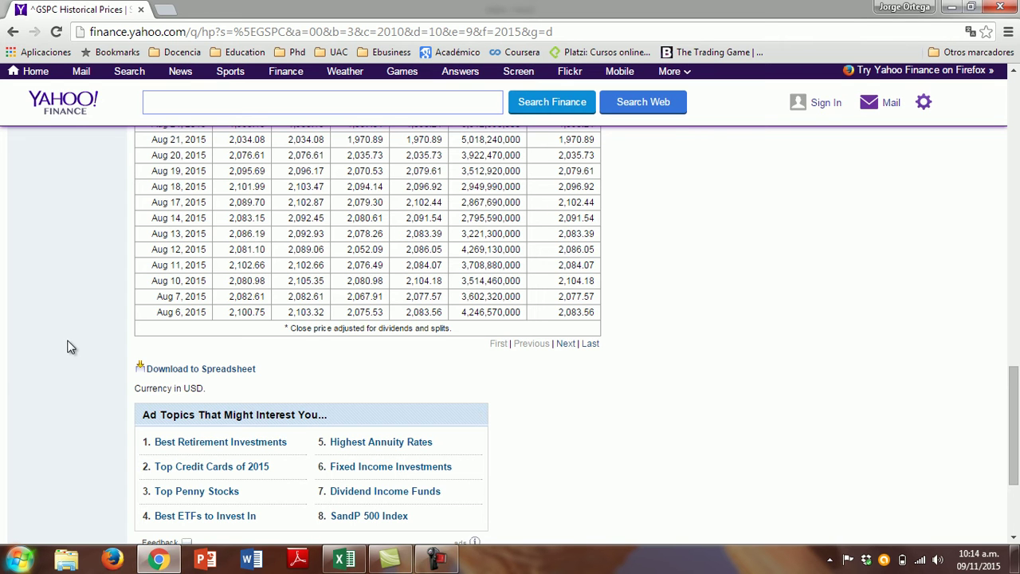
scroll(70, 347, up, 2)
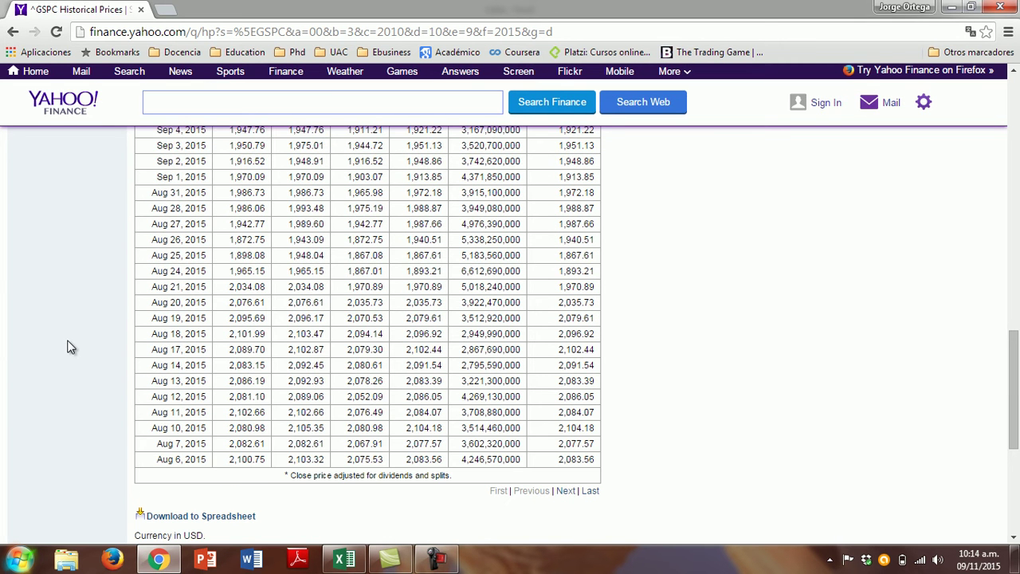
scroll(68, 346, up, 9)
scroll(68, 346, up, 4)
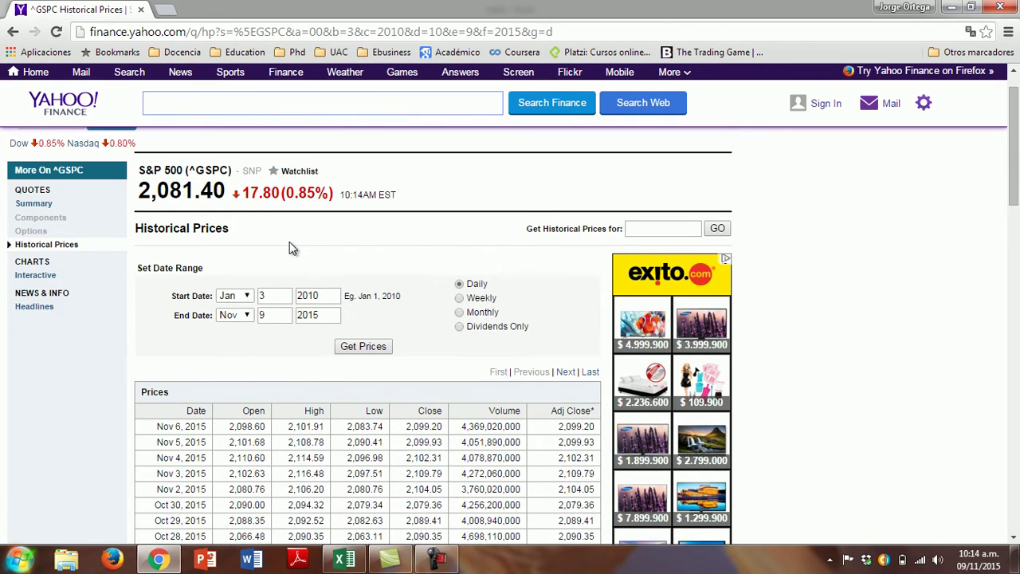
scroll(289, 247, down, 1)
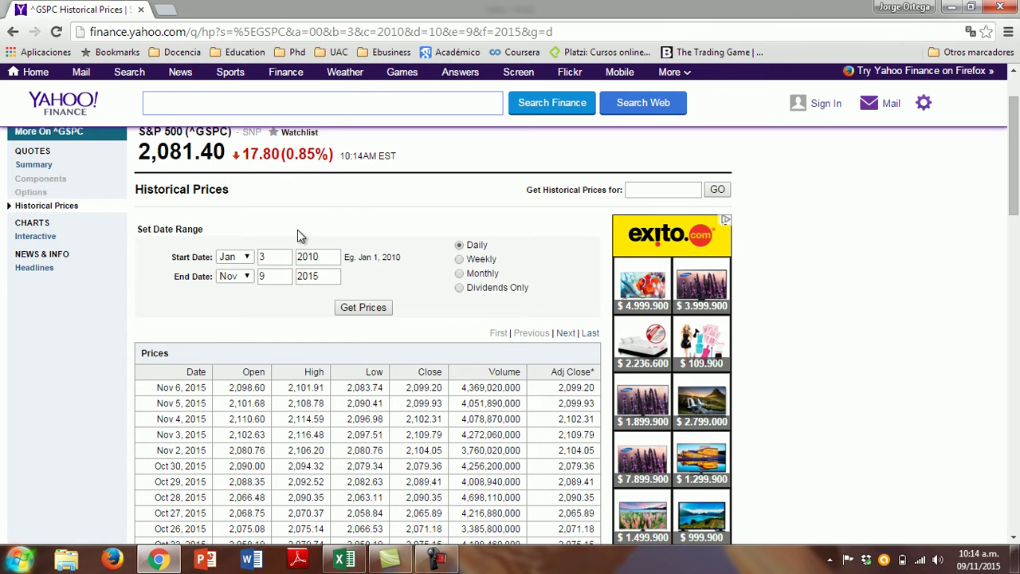
scroll(297, 229, up, 2)
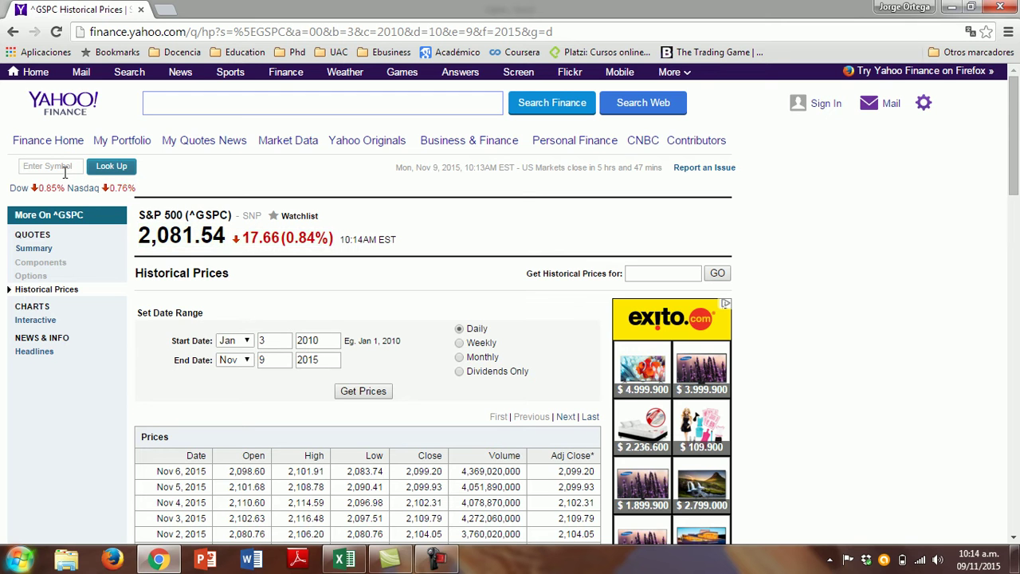
click(65, 171)
text(NKE)
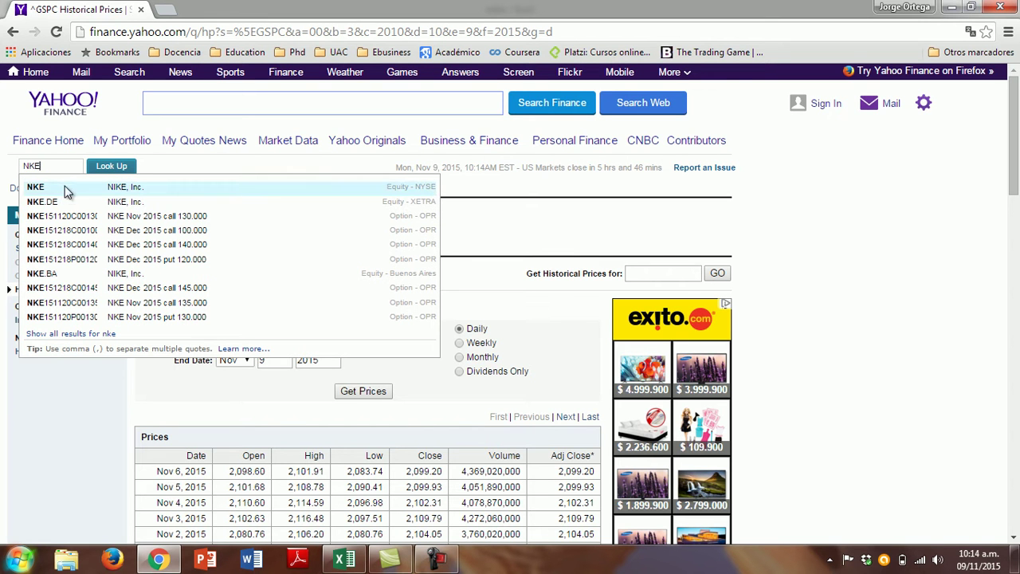
click(67, 189)
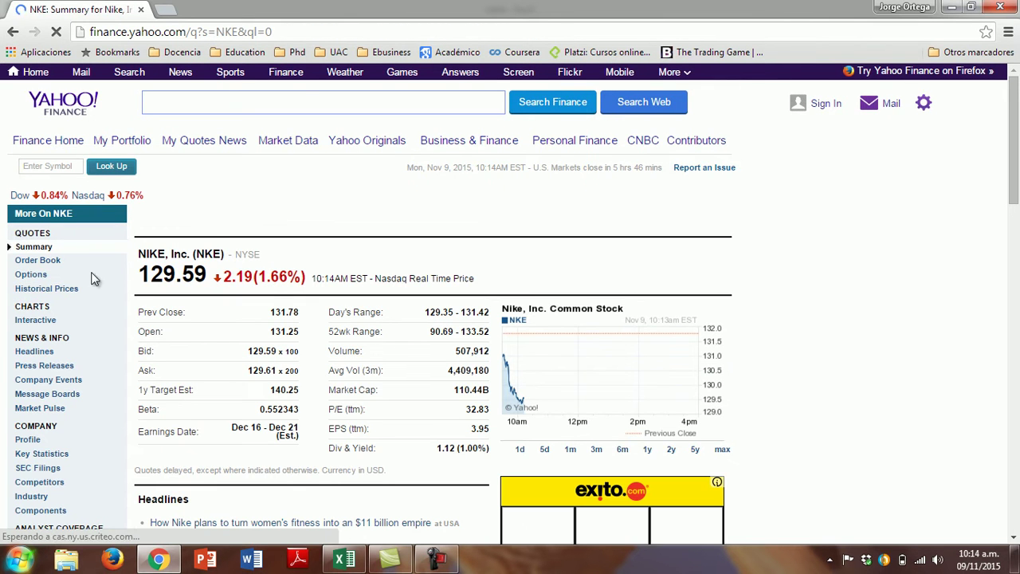
click(64, 296)
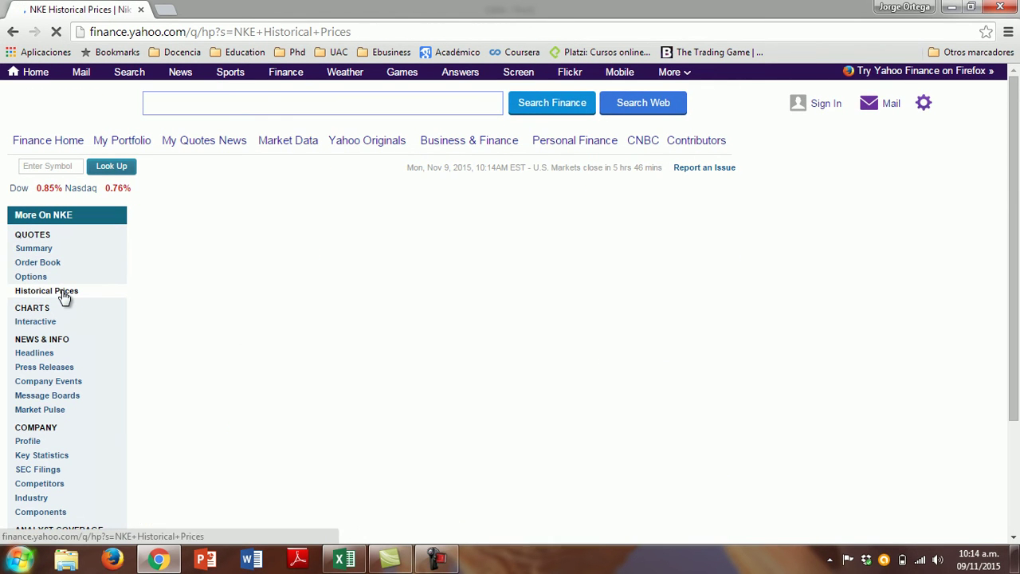
Step: Set the start date of the NKE price range to Jan 3, 2010 and retrieve the prices
click(321, 338)
key(BackSpace)
key(BackSpace)
key(BackSpace)
key(BackSpace)
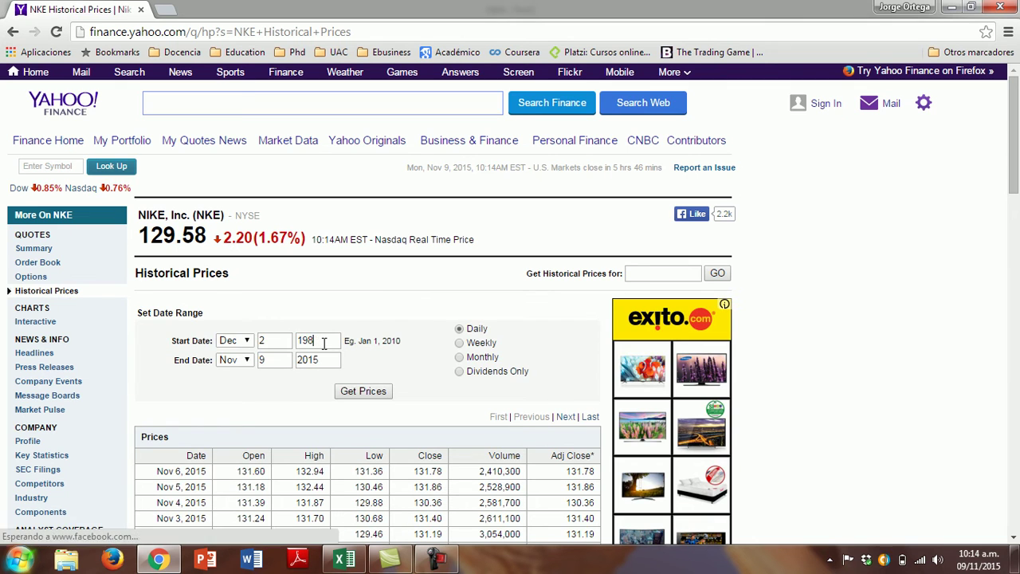
text(2010)
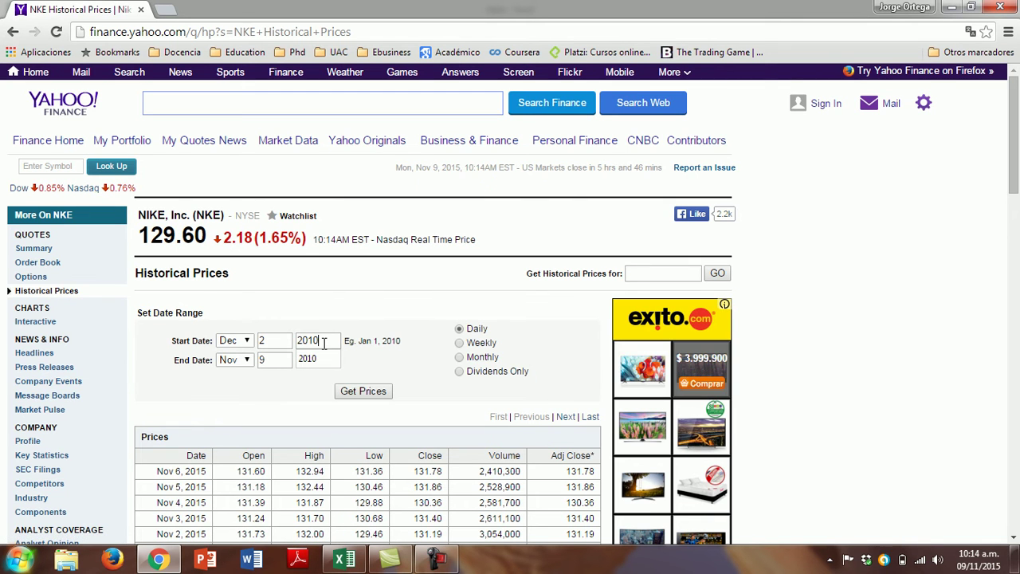
key(BackSpace)
text(3)
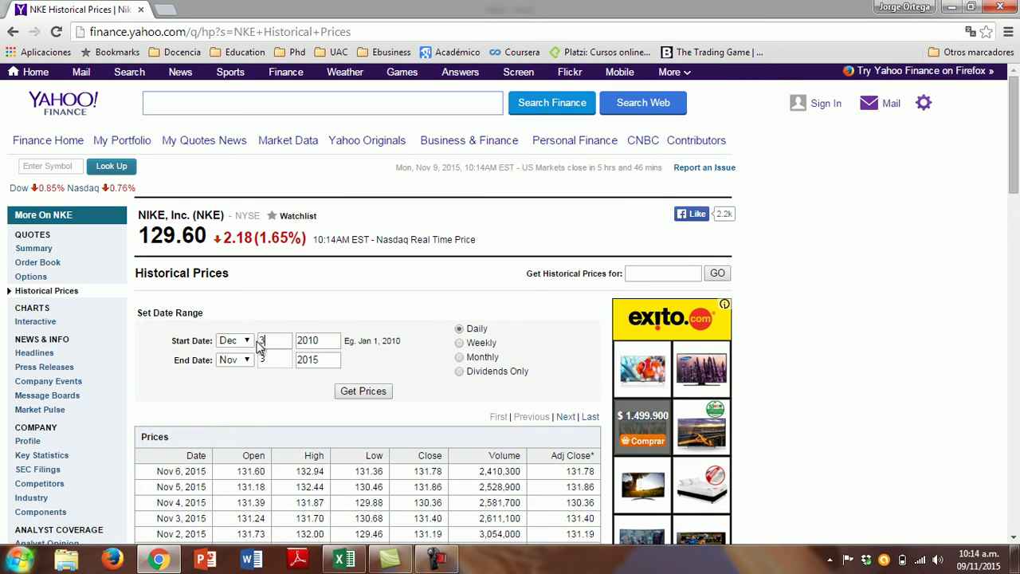
click(233, 340)
click(231, 353)
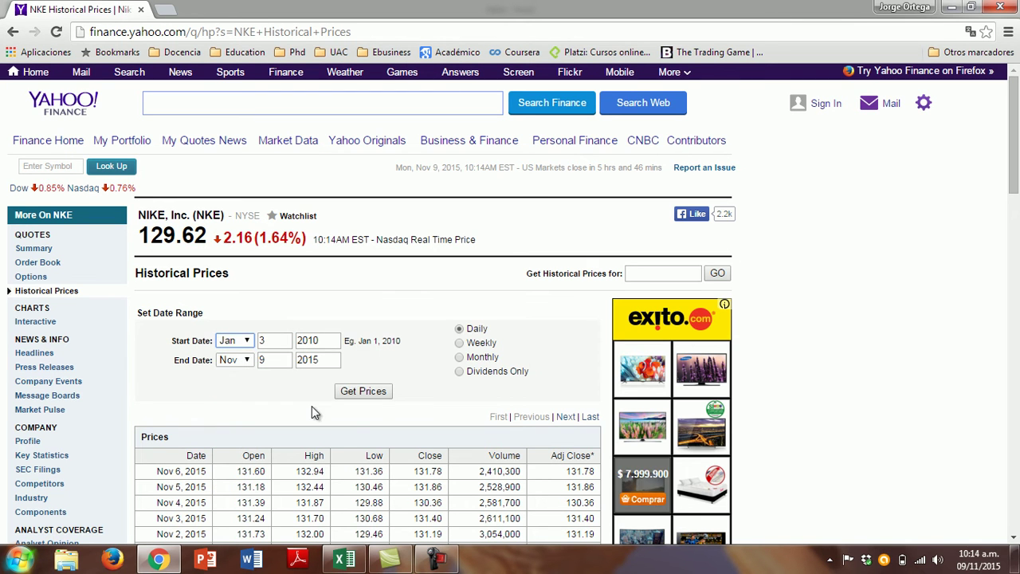
click(367, 391)
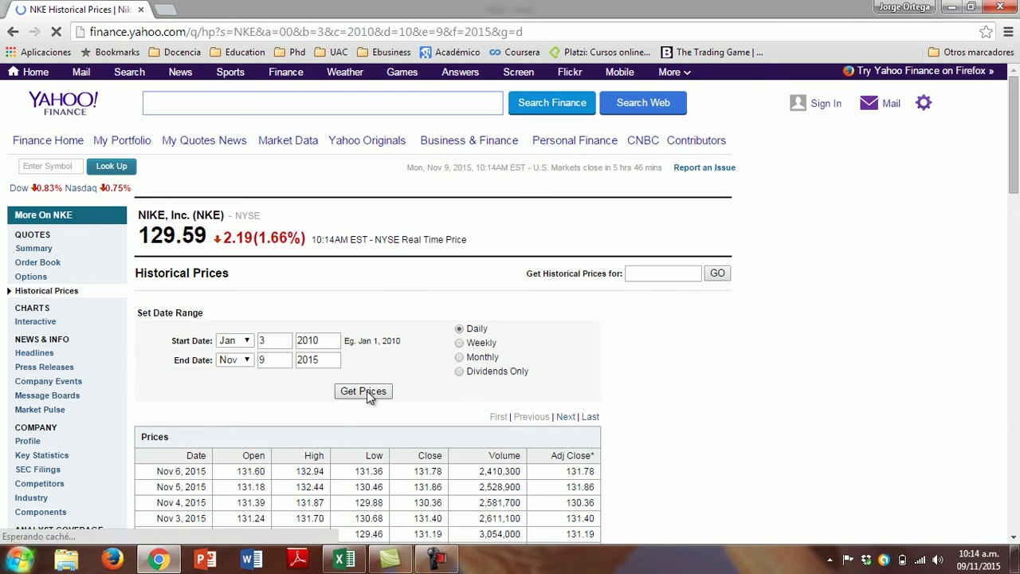
Step: Download the NKE prices as a spreadsheet to the desktop as table (1) and open the file in Excel
scroll(366, 390, down, 8)
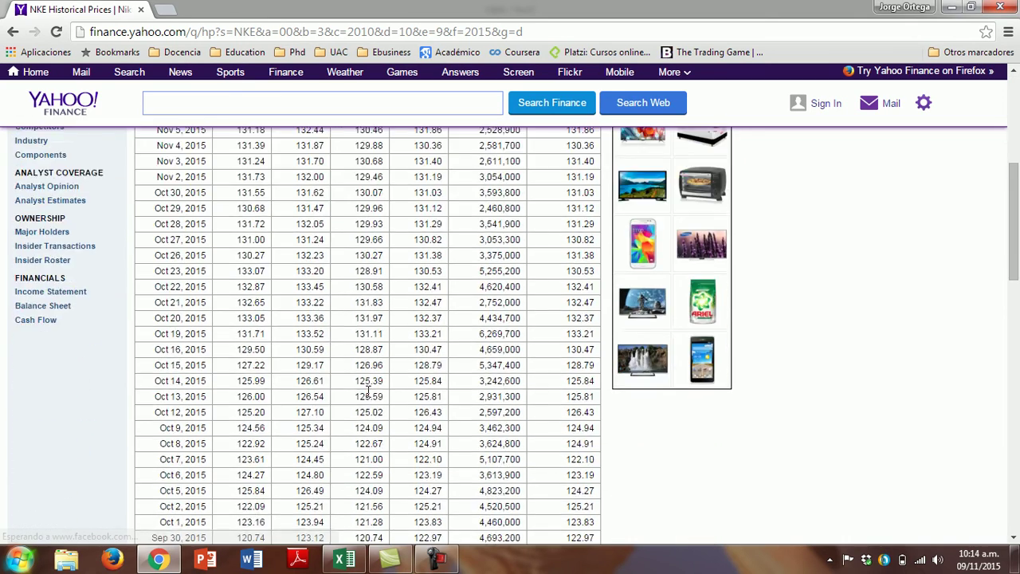
scroll(368, 390, down, 6)
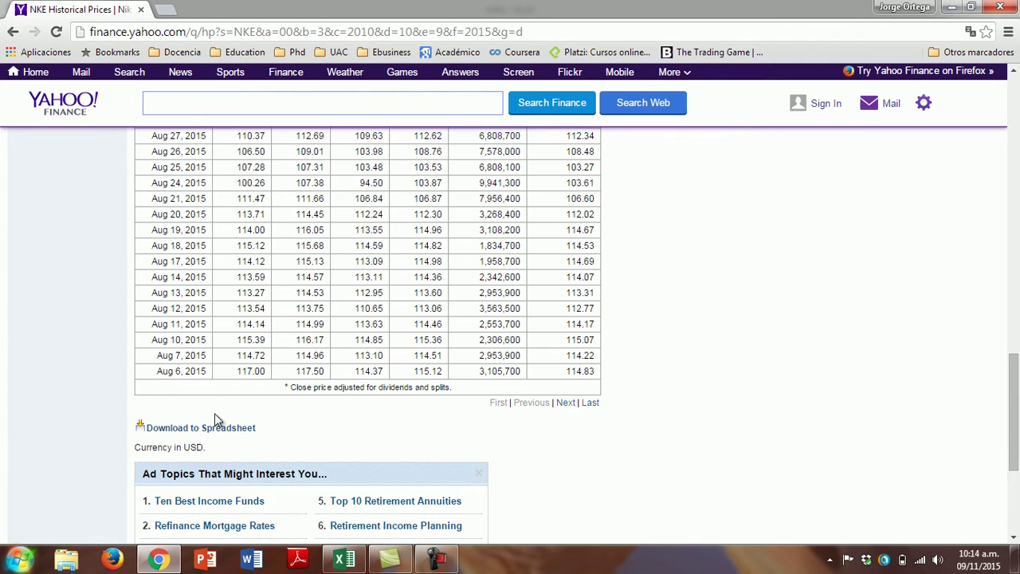
click(217, 430)
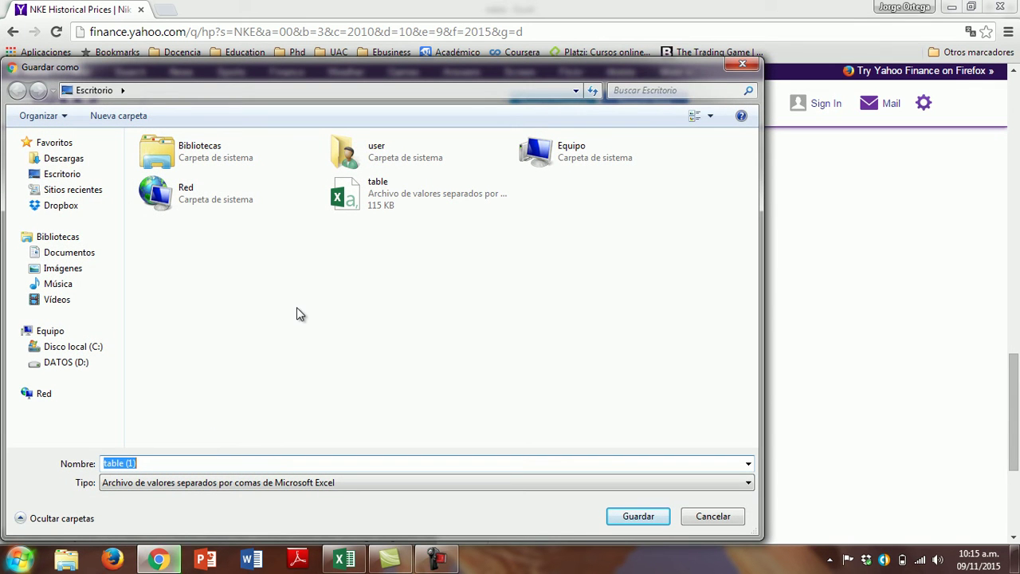
click(635, 515)
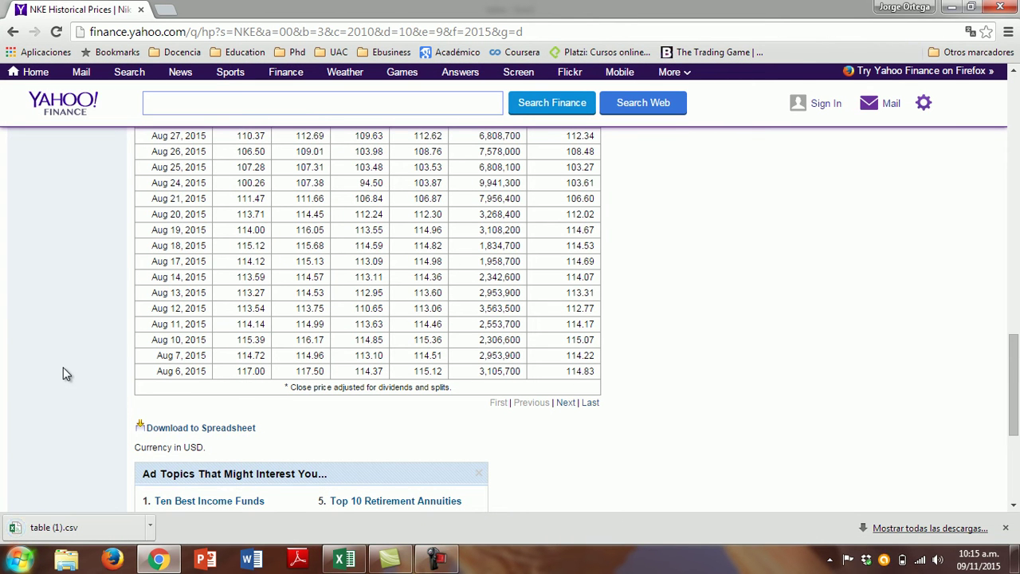
click(72, 525)
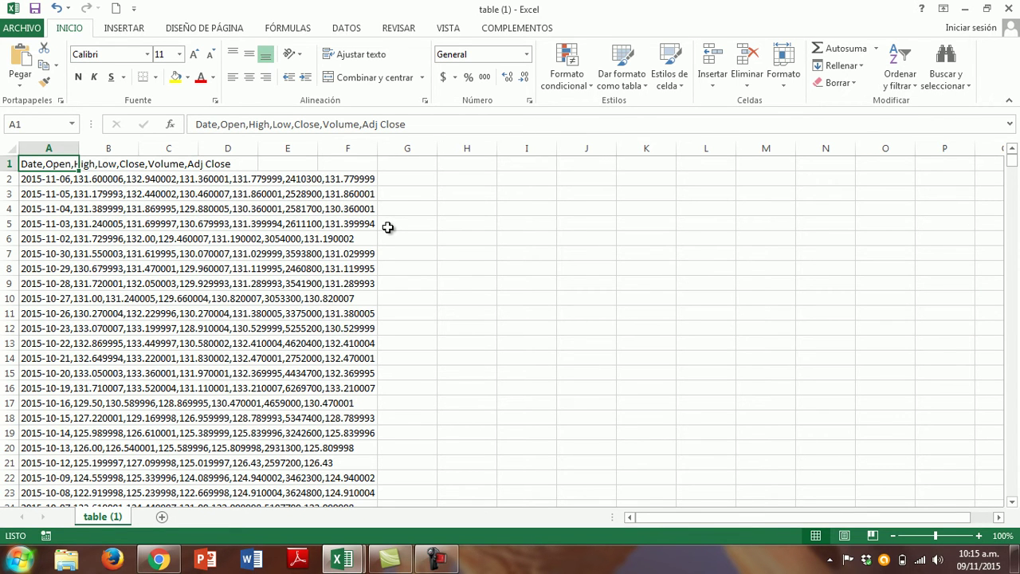
Step: Start converting all of column A's data with Text to Columns, as delimited text separated by commas
key(ctrl+shift+Down)
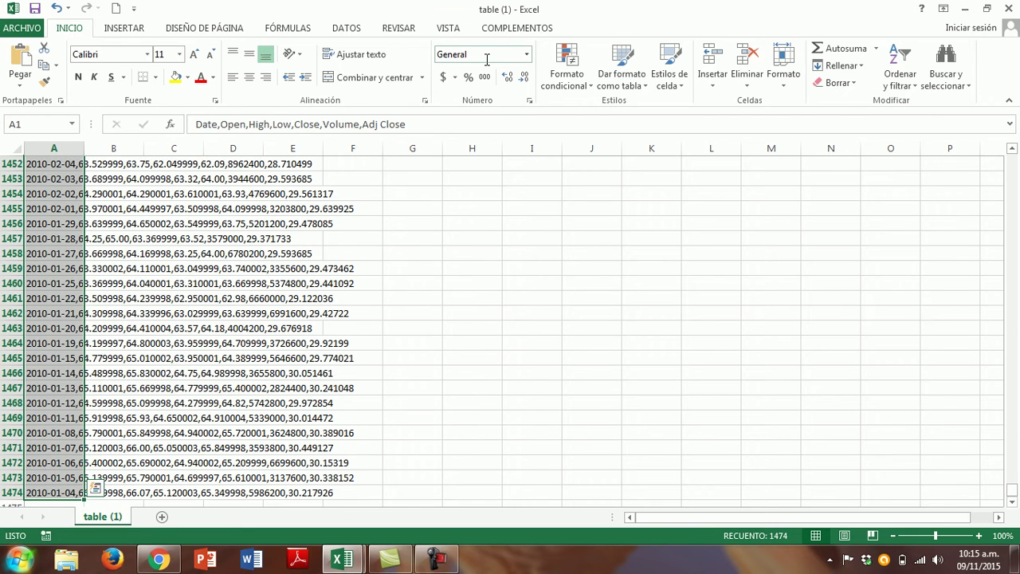
click(349, 30)
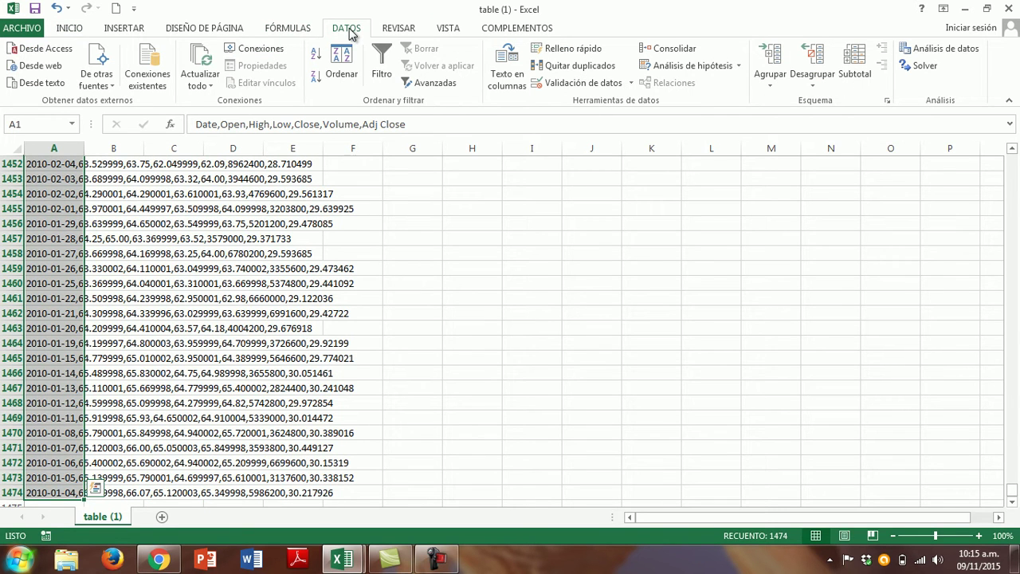
click(496, 72)
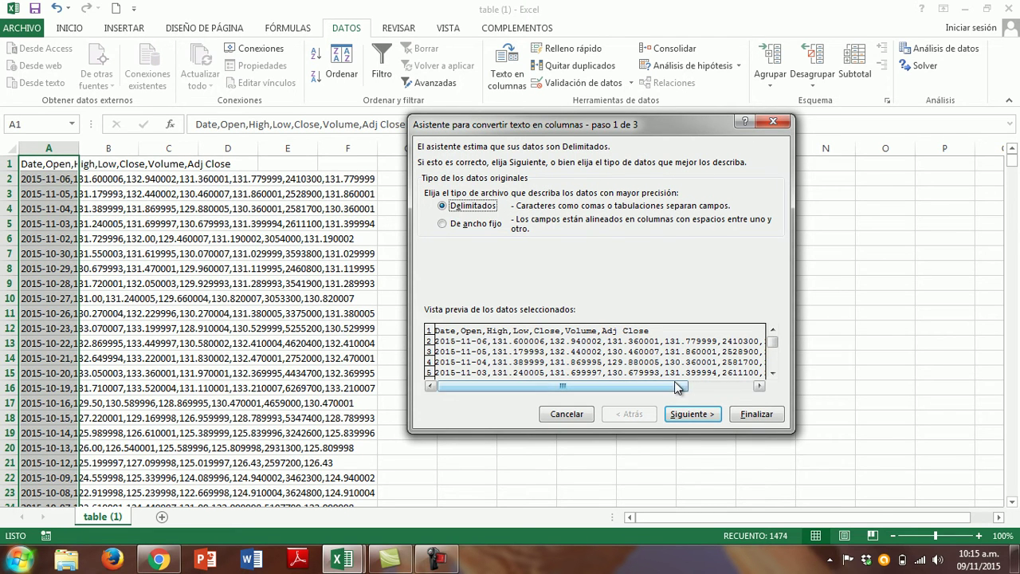
click(692, 416)
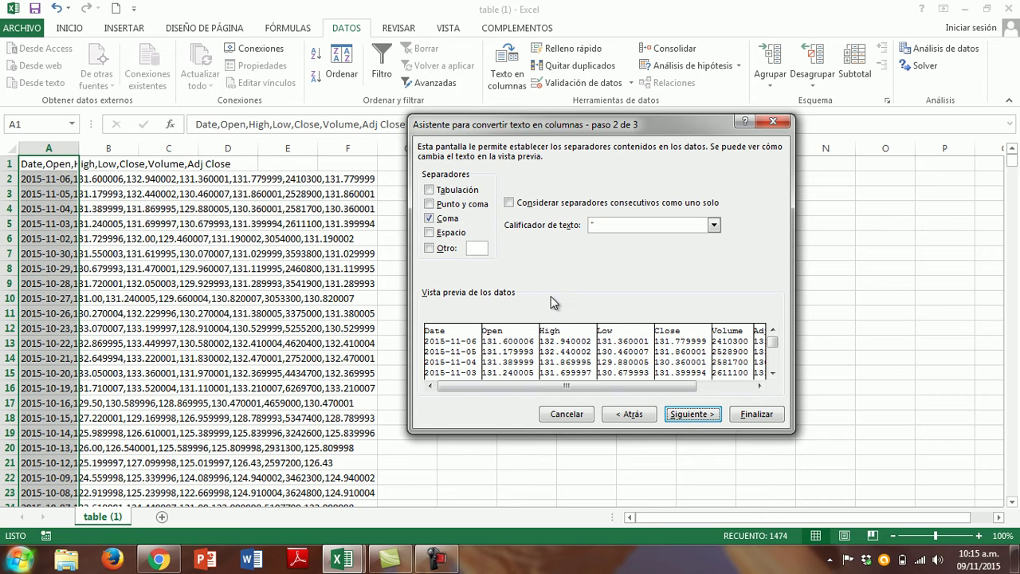
click(691, 413)
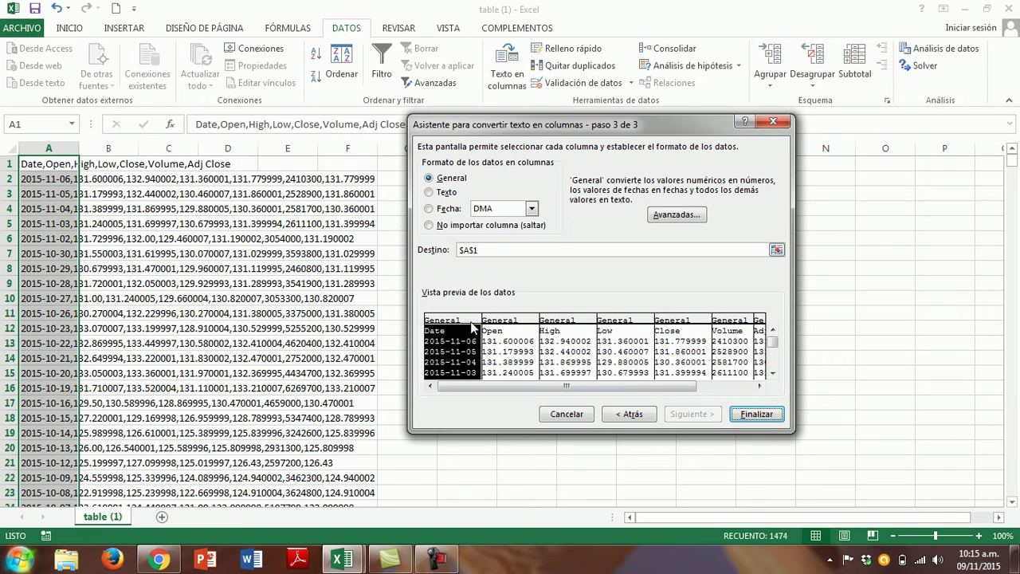
Step: Set the NKE Date column's import format to date in AMD order
click(443, 209)
click(531, 208)
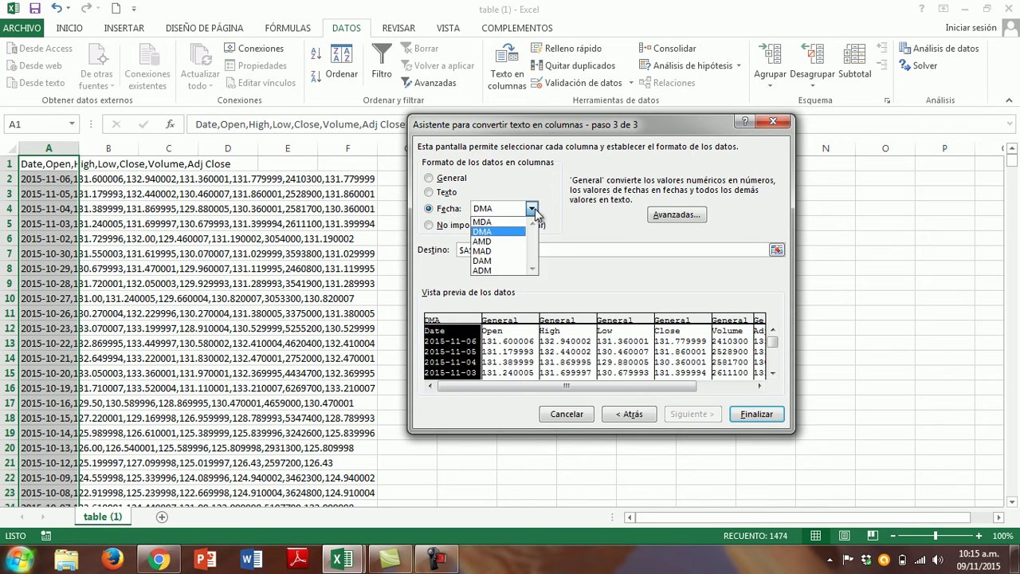
click(494, 247)
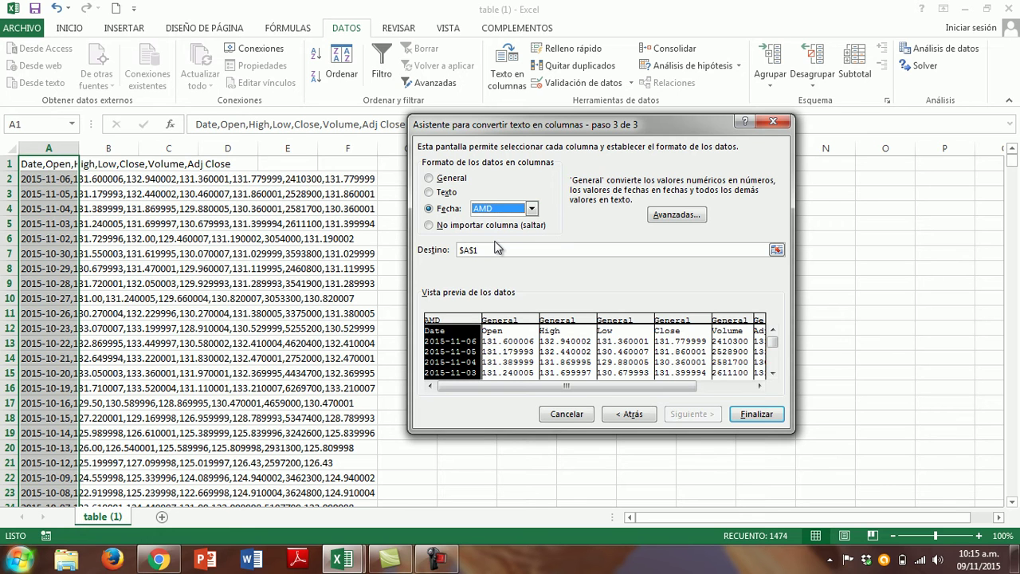
Step: Exclude the Open, High, Low, Volume and Adj Close columns from the NKE import
click(511, 324)
click(442, 226)
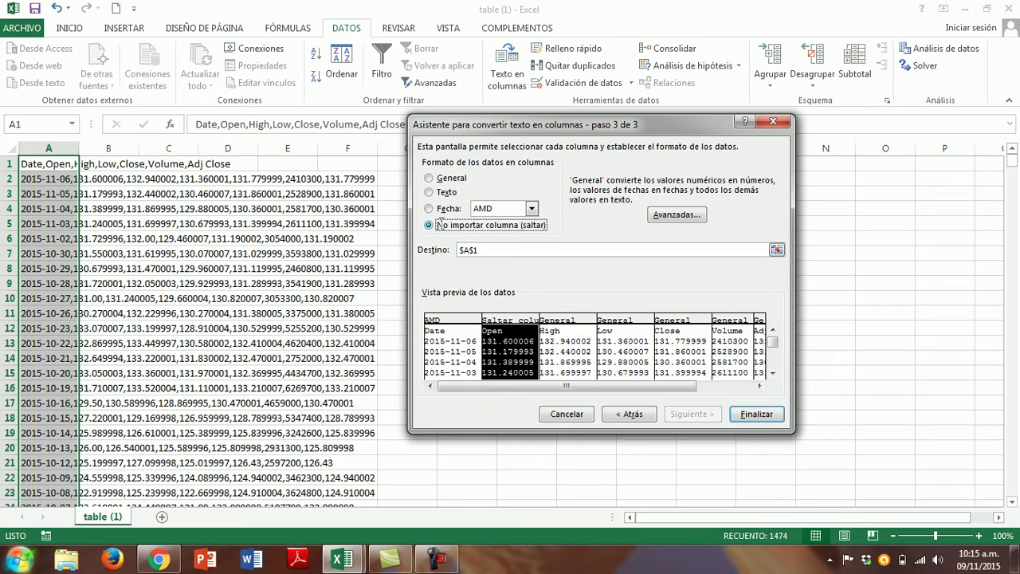
click(573, 360)
click(443, 226)
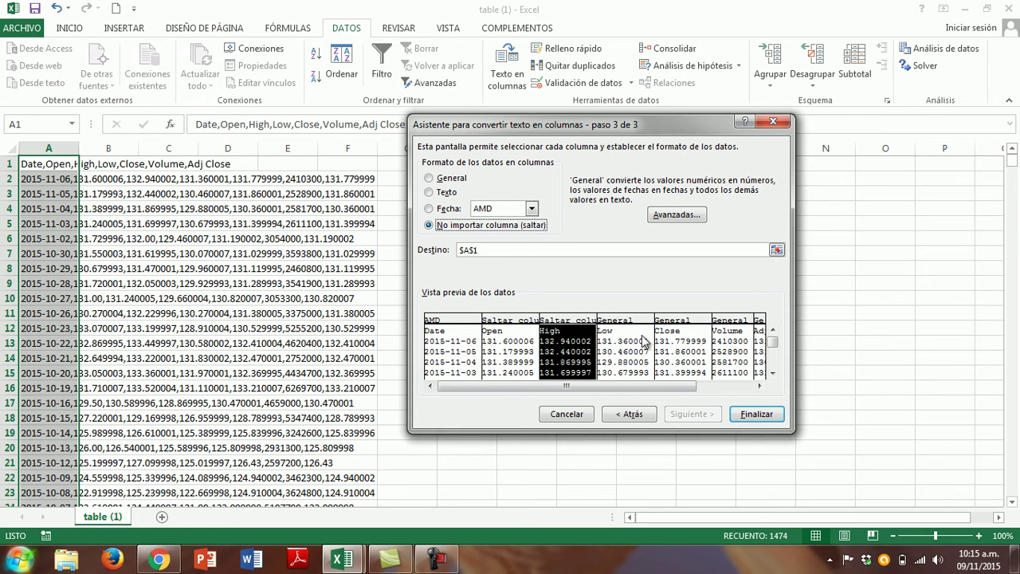
click(643, 341)
click(448, 227)
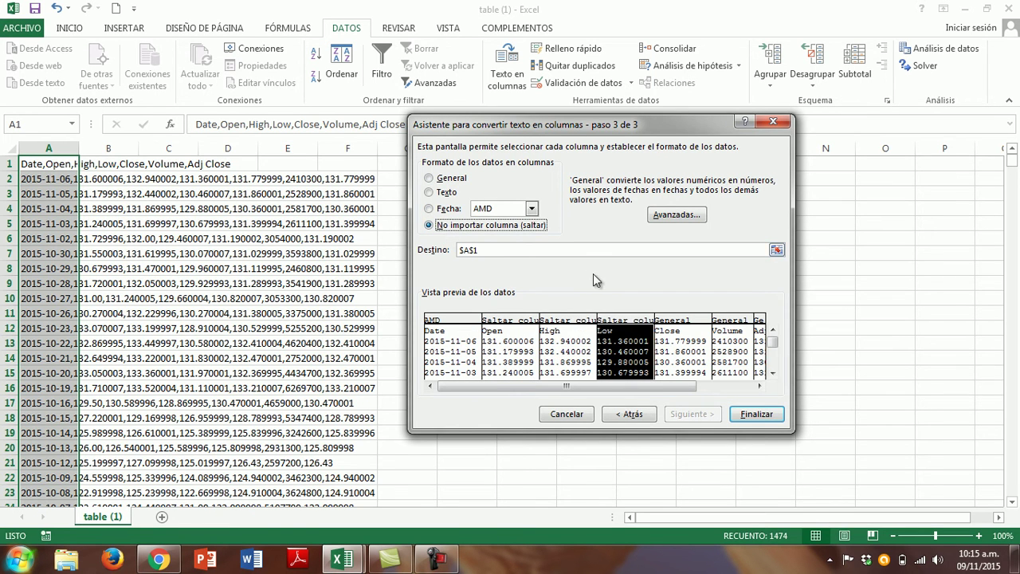
click(741, 339)
click(455, 228)
click(761, 350)
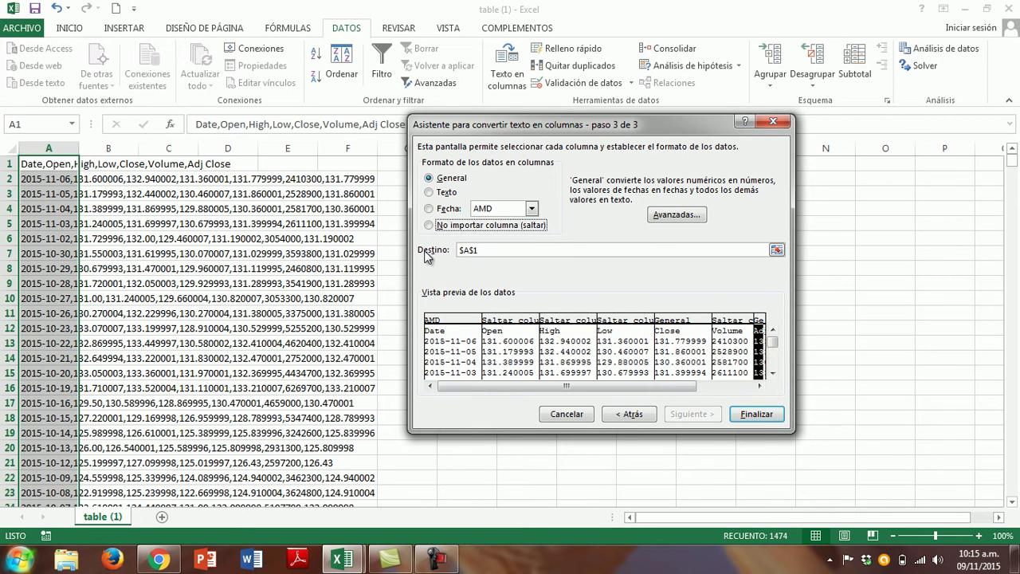
click(431, 227)
Step: Set a period as decimal separator and a comma as thousands separator for the NKE import, and finish the conversion
click(685, 321)
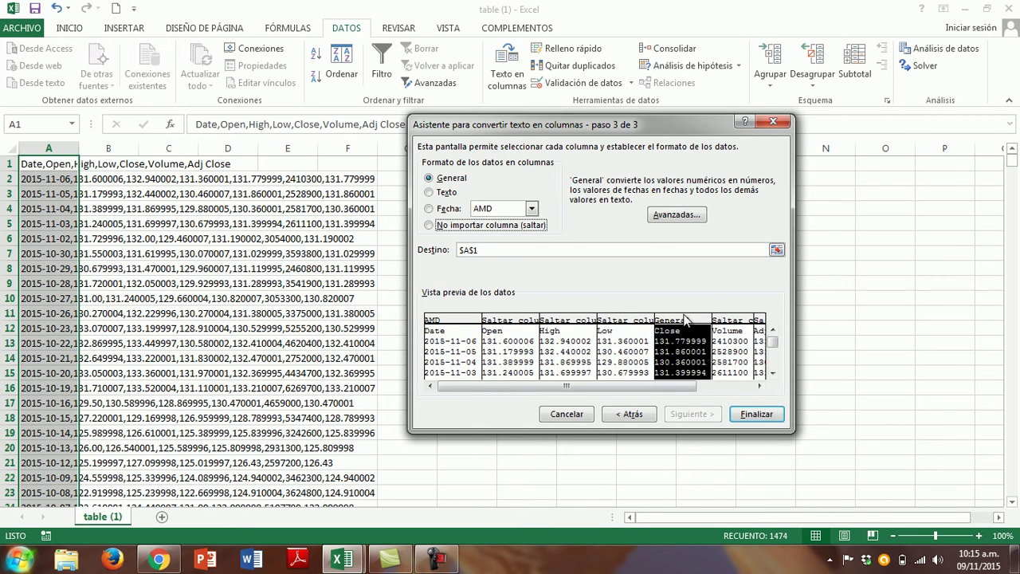
click(676, 215)
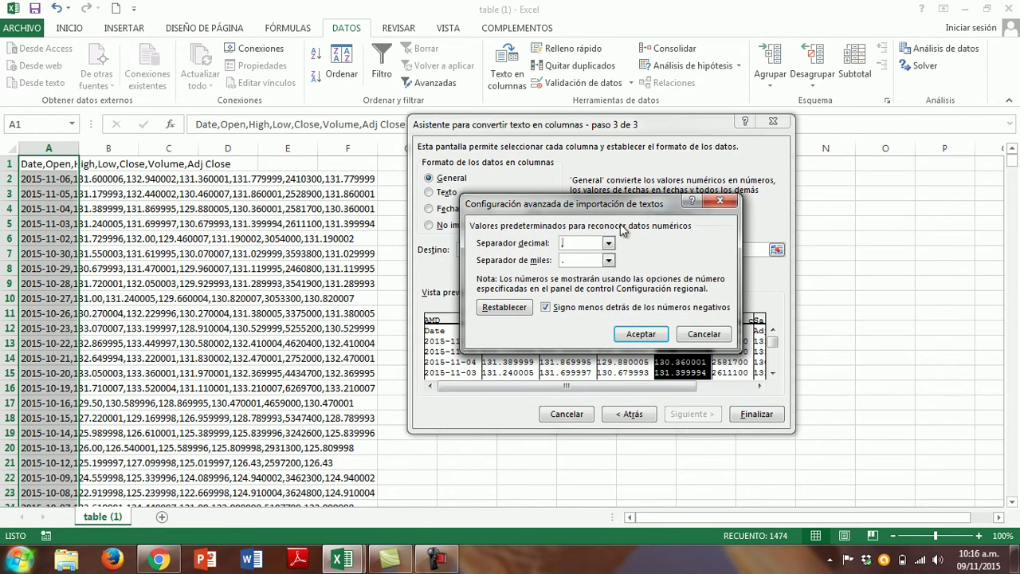
click(609, 243)
click(586, 266)
click(609, 260)
click(591, 279)
click(640, 334)
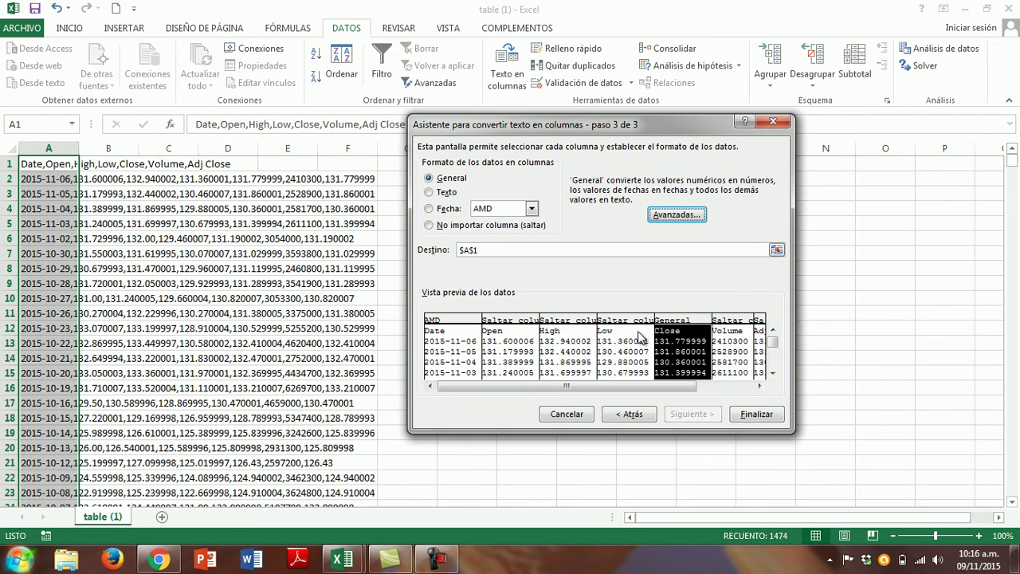
click(753, 413)
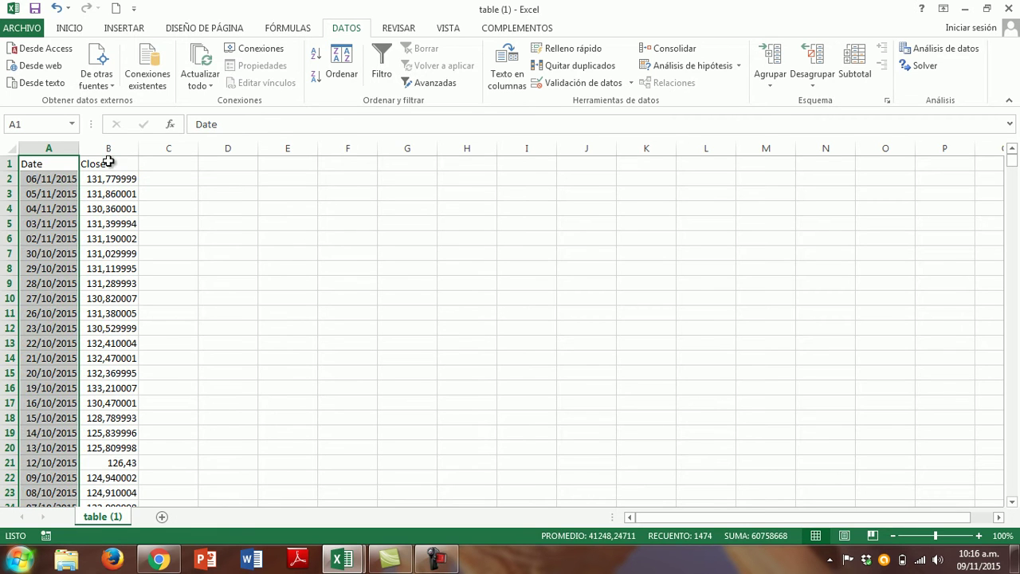
Step: Replace the closing price header in B1 with NKE
click(108, 163)
text(NKE)
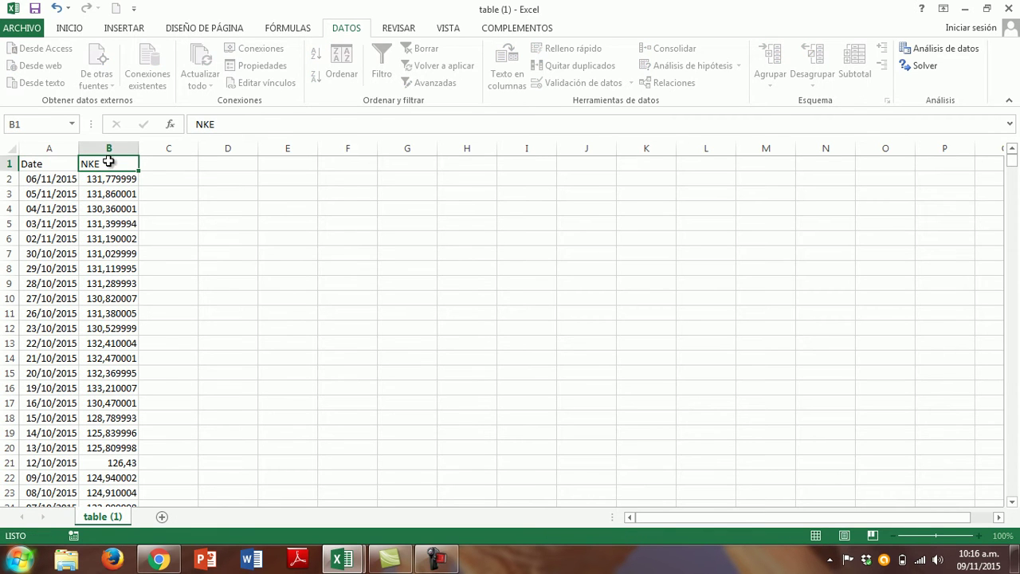
key(Return)
Step: Copy the whole Date and NKE table from A1 and paste it at D1 of the table workbook with the S&P 500 data
click(51, 164)
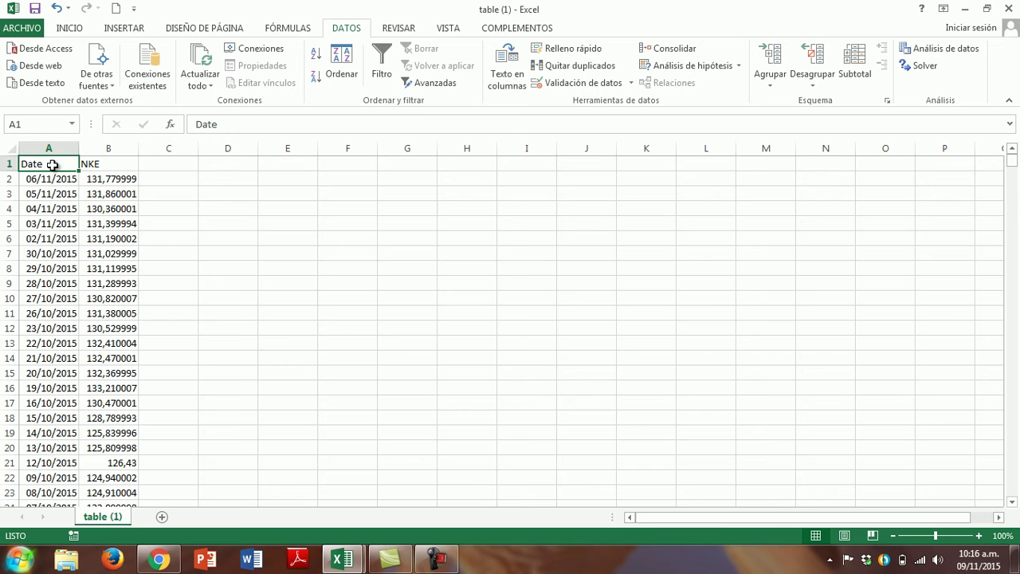
key(ctrl+shift+Right)
key(ctrl+shift+Down)
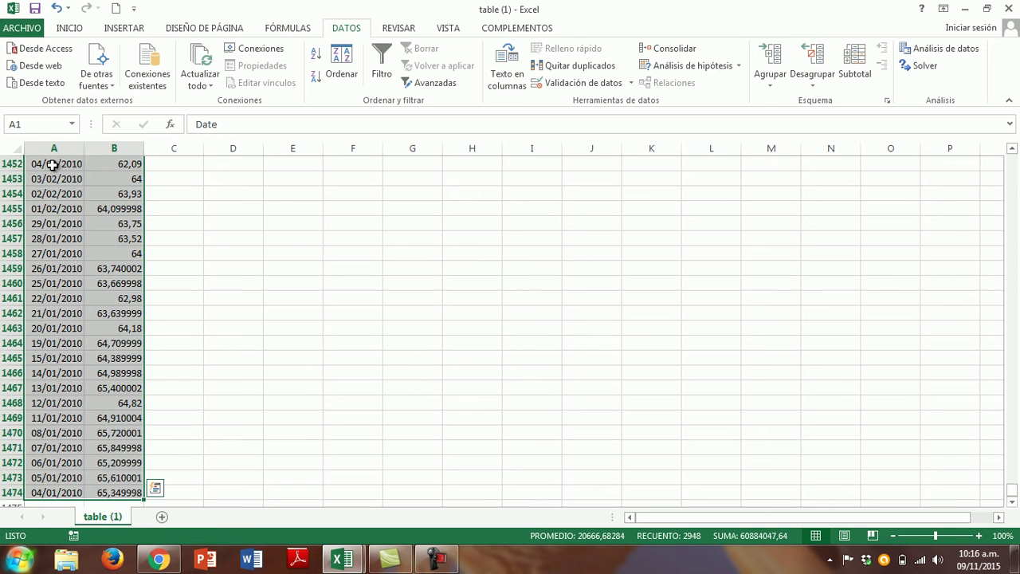
key(ctrl+c)
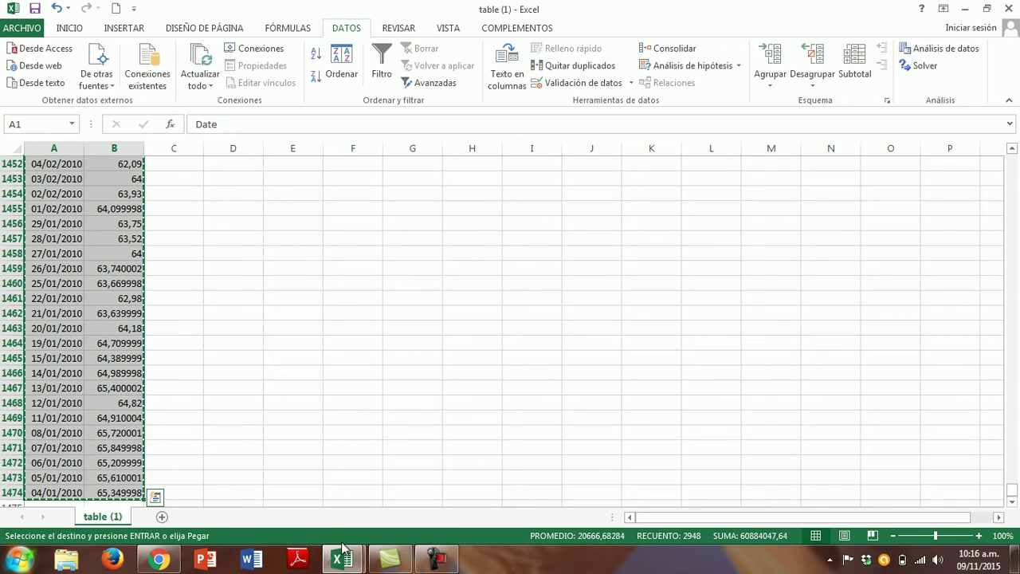
mouse_move(342, 554)
click(244, 510)
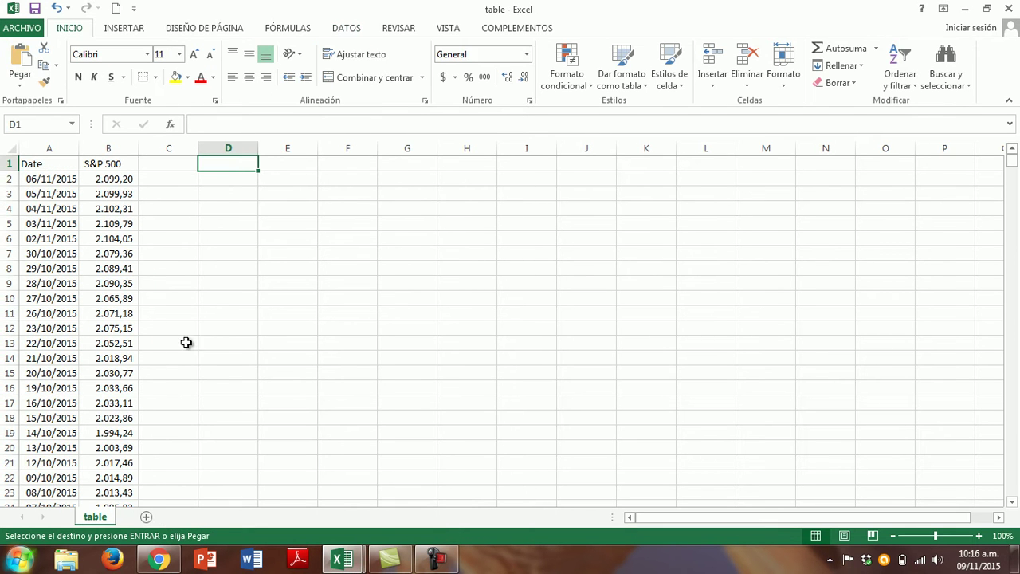
key(Return)
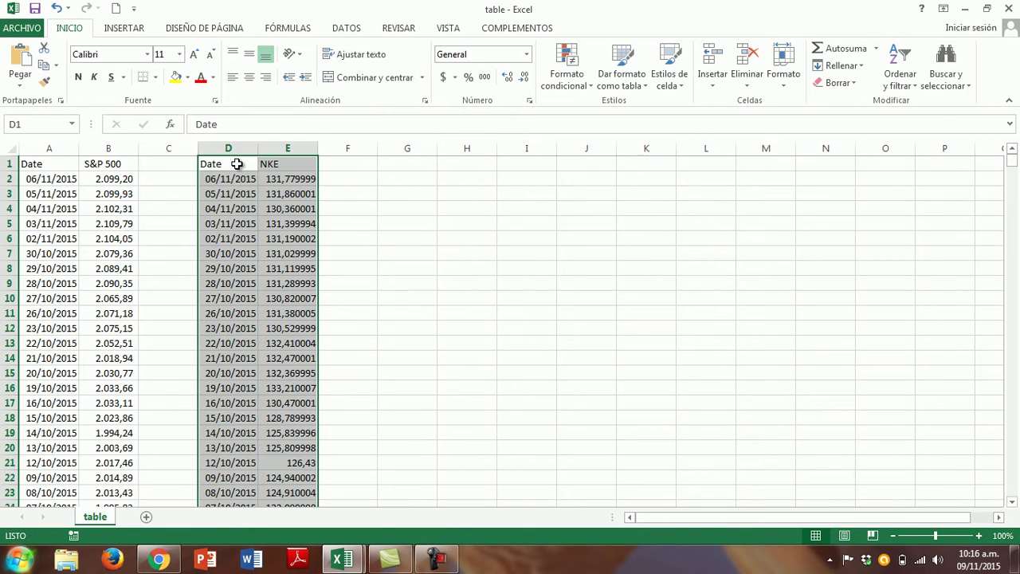
Step: Format the NKE prices in column E with thousands style and two decimals, and select cell G1
click(295, 144)
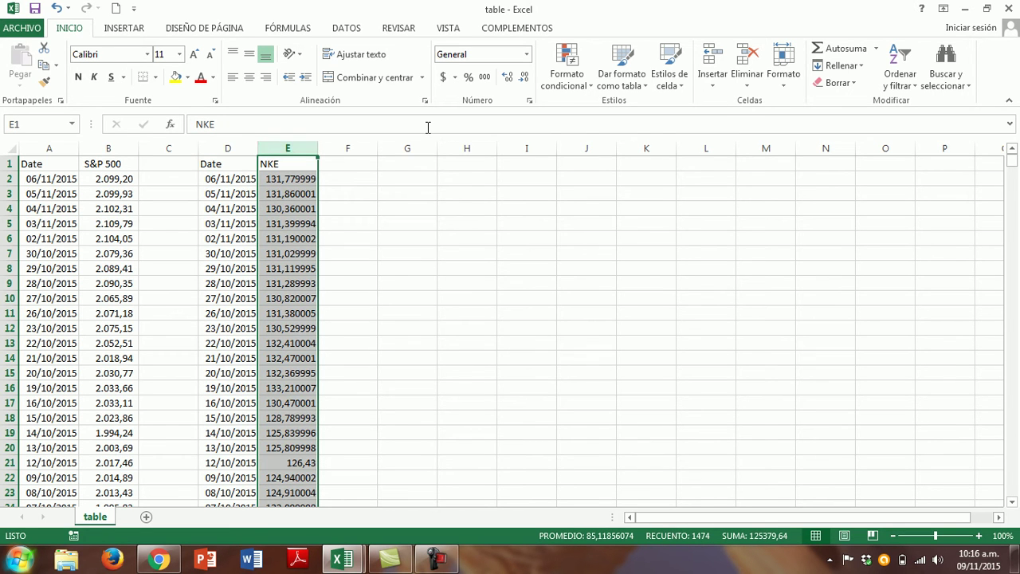
click(486, 79)
click(335, 224)
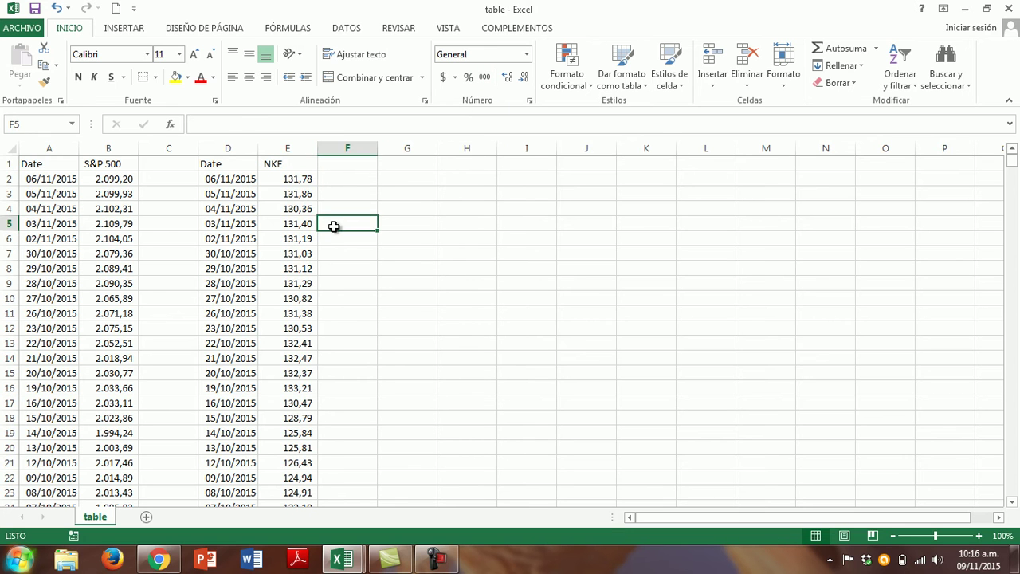
click(416, 167)
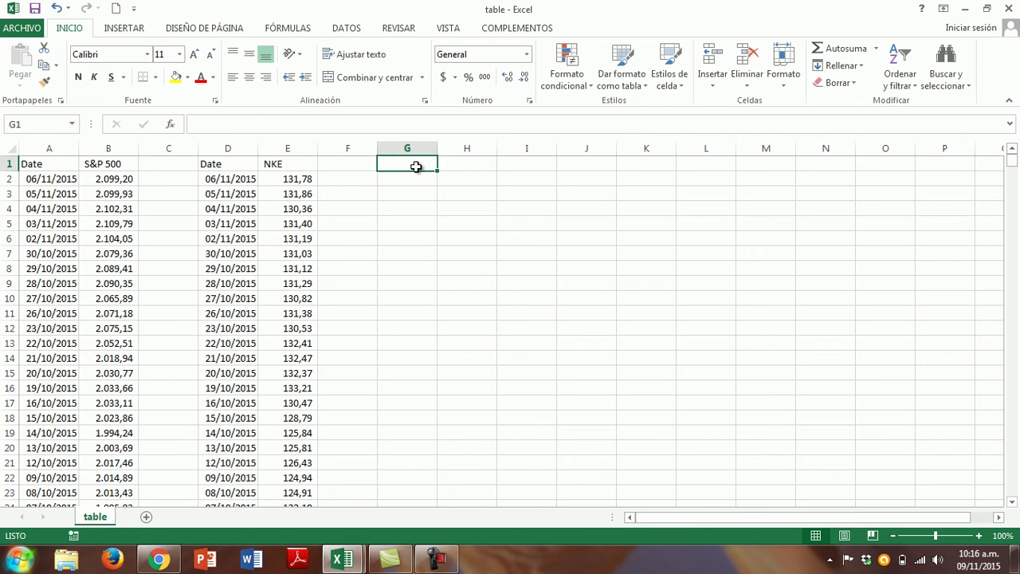
Step: Switch to Yahoo Finance in Chrome, look up the symbol nflx and open Netflix, Inc.'s historical prices
click(158, 560)
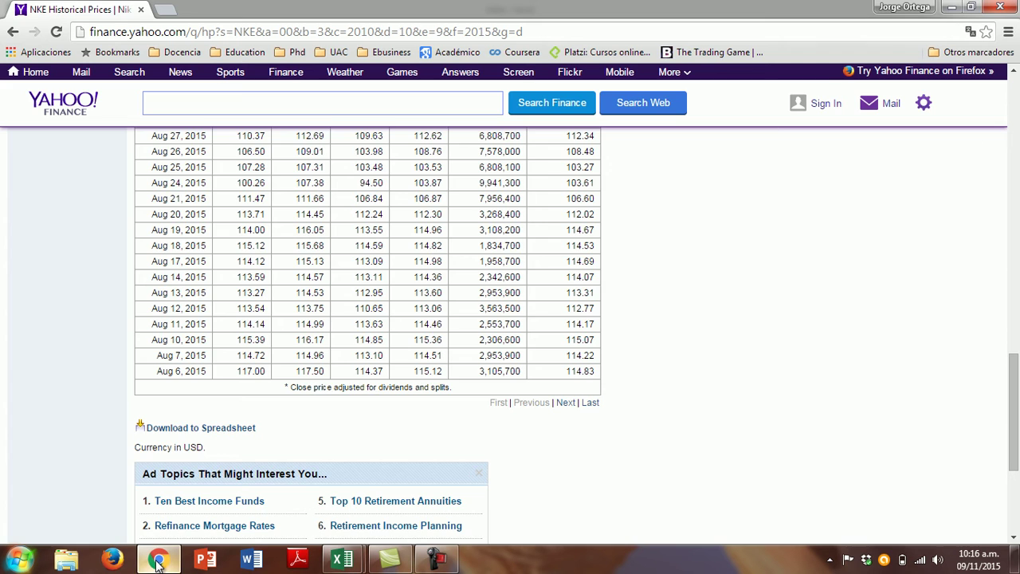
scroll(324, 394, up, 15)
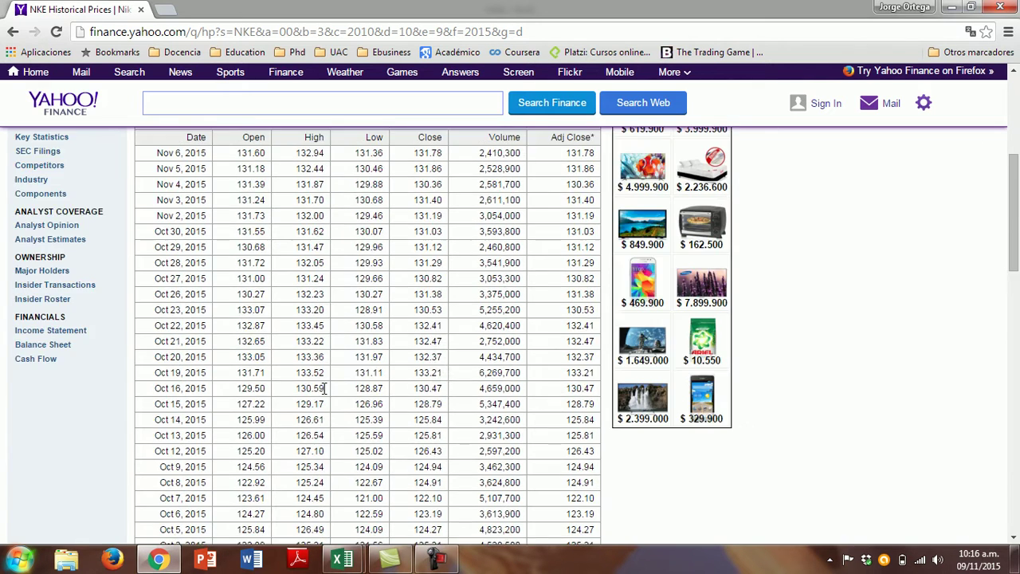
scroll(323, 393, up, 2)
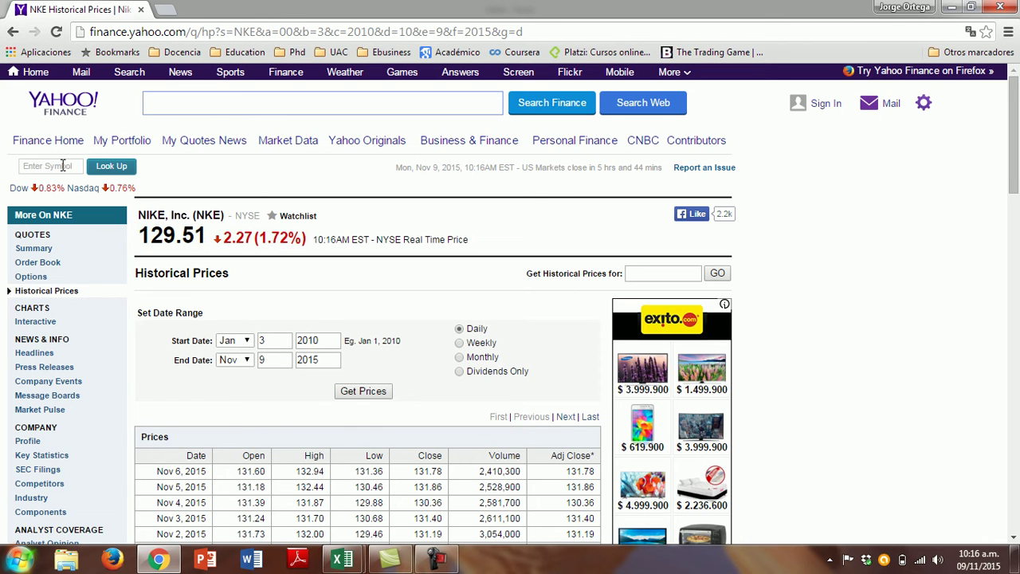
text(l)
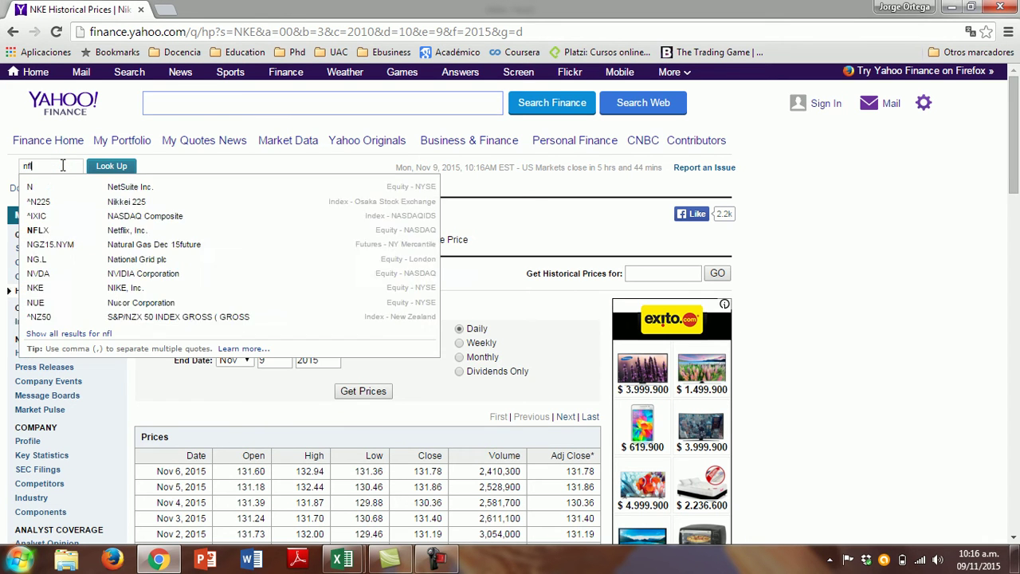
text(x)
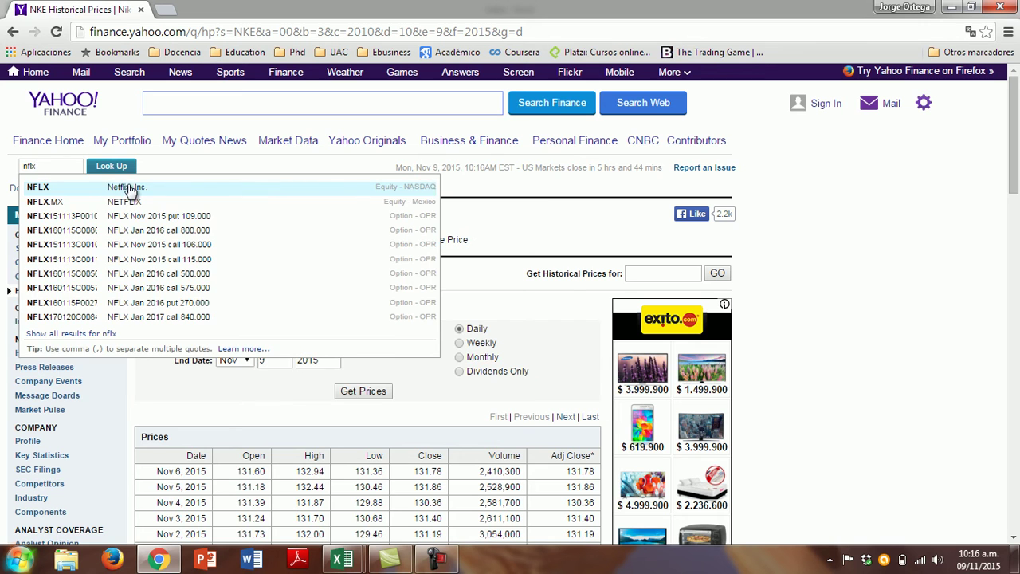
click(130, 188)
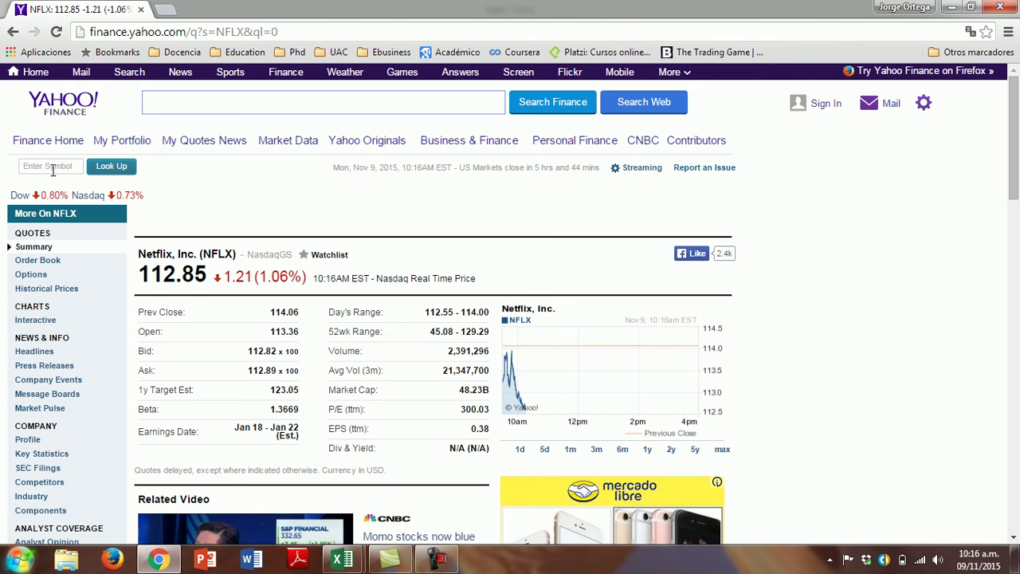
click(51, 291)
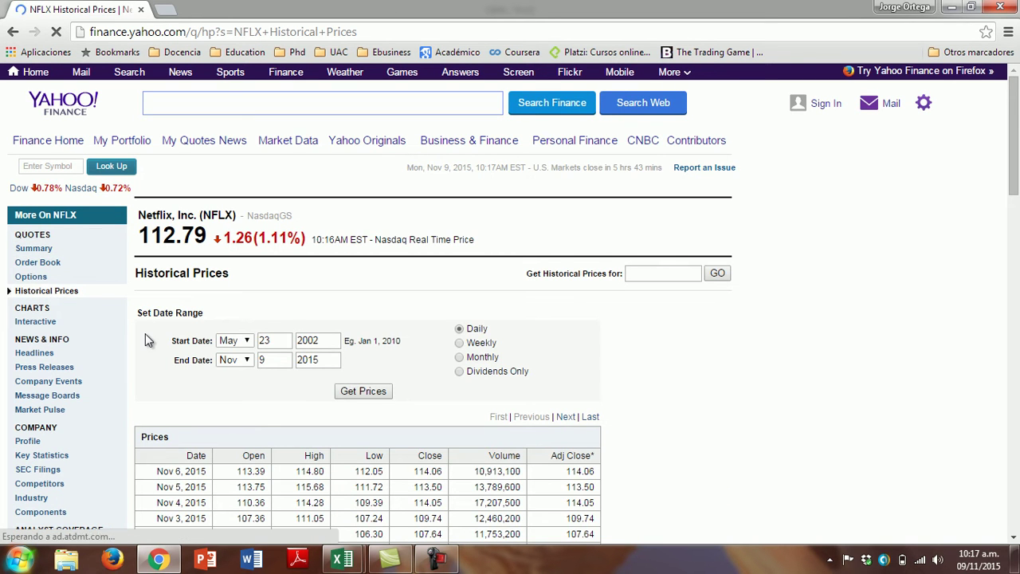
Step: Set the start date for the Netflix prices to Jan 3, 2010 and get the prices
scroll(145, 333, down, 1)
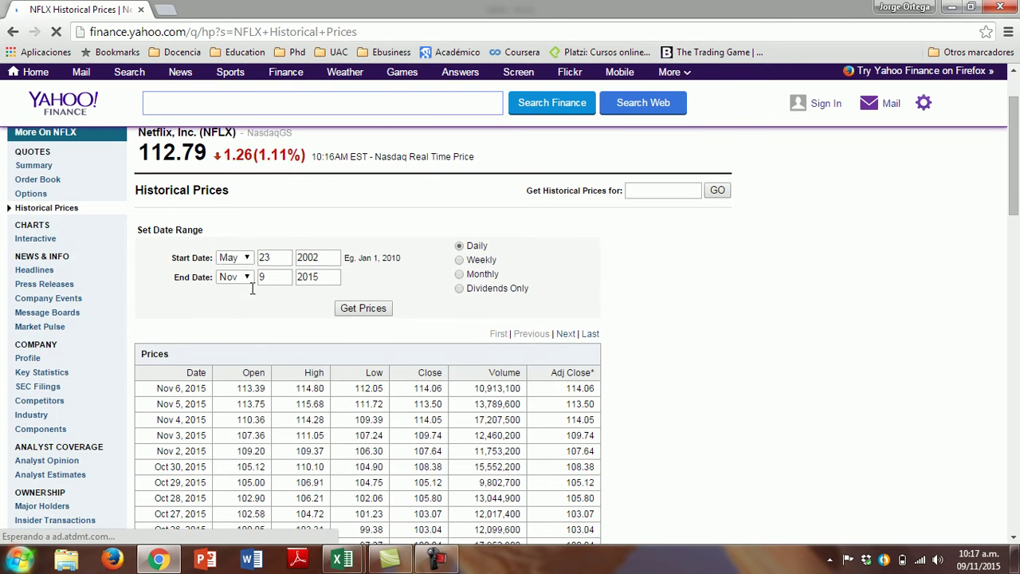
click(326, 260)
key(BackSpace)
key(BackSpace)
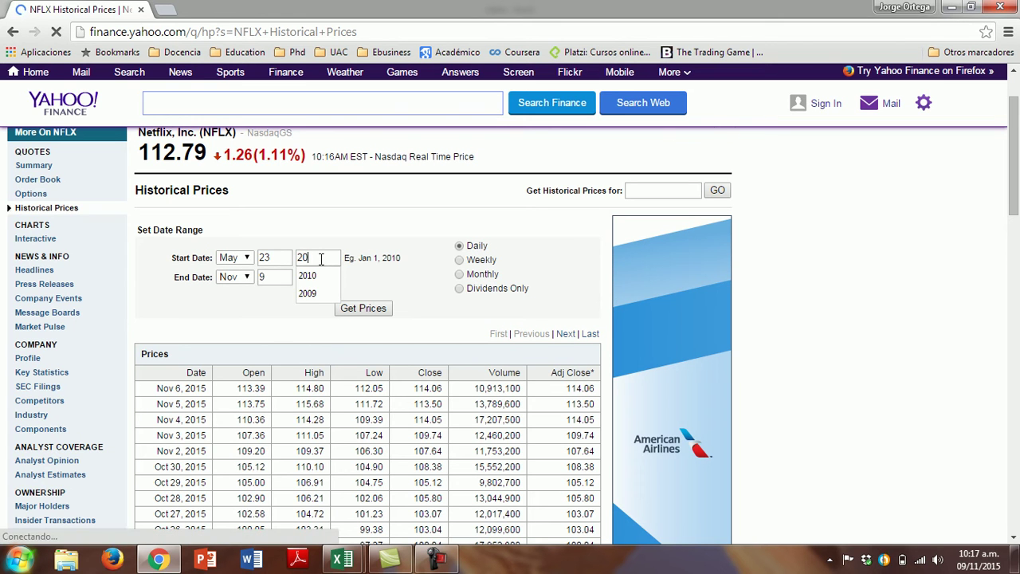
text(10)
click(270, 256)
key(BackSpace)
key(BackSpace)
text(3)
click(233, 257)
click(232, 272)
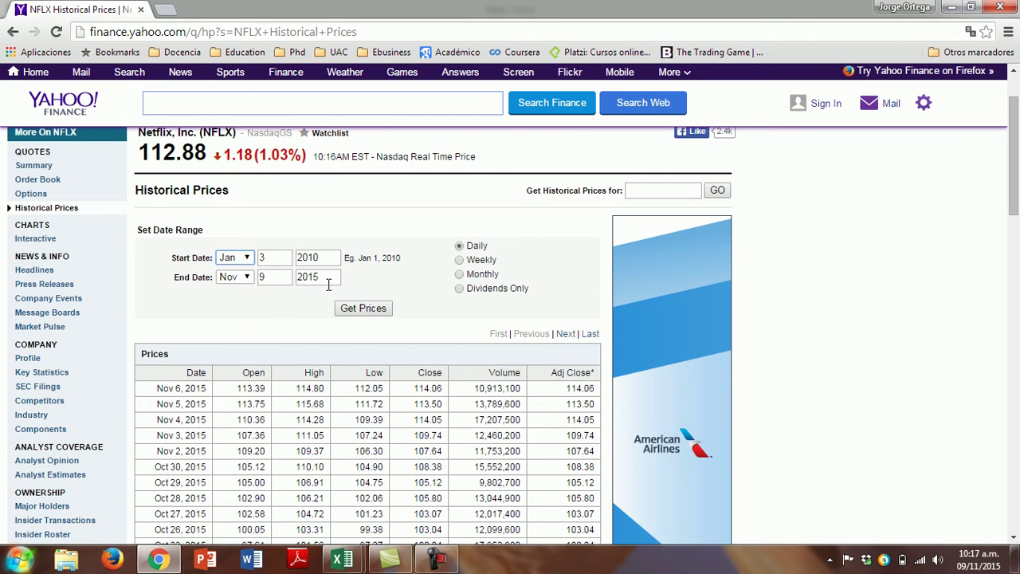
key(Return)
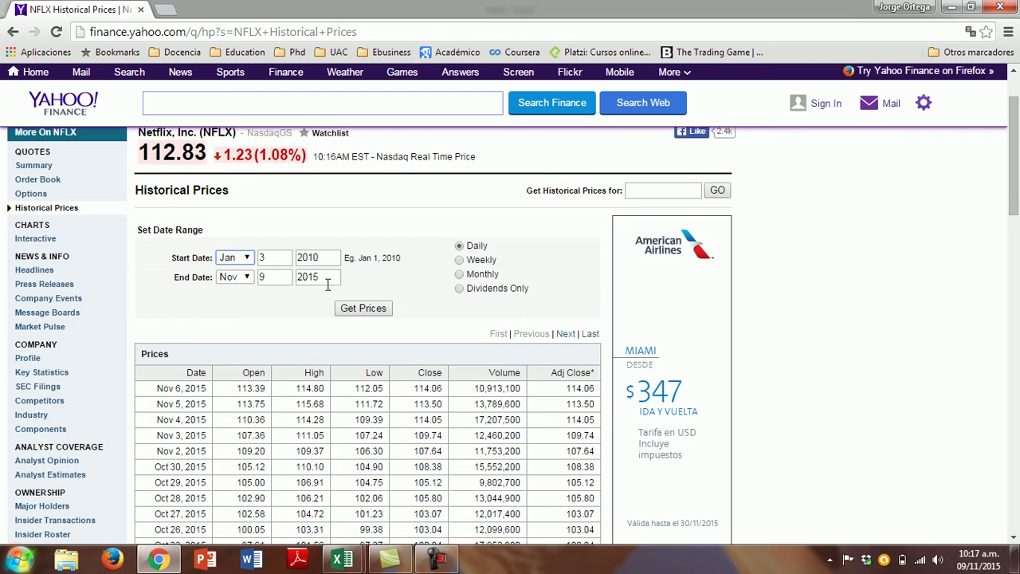
click(365, 309)
Step: Download the Netflix prices as a spreadsheet to the desktop as table (2) and open the file in Excel
scroll(366, 312, down, 12)
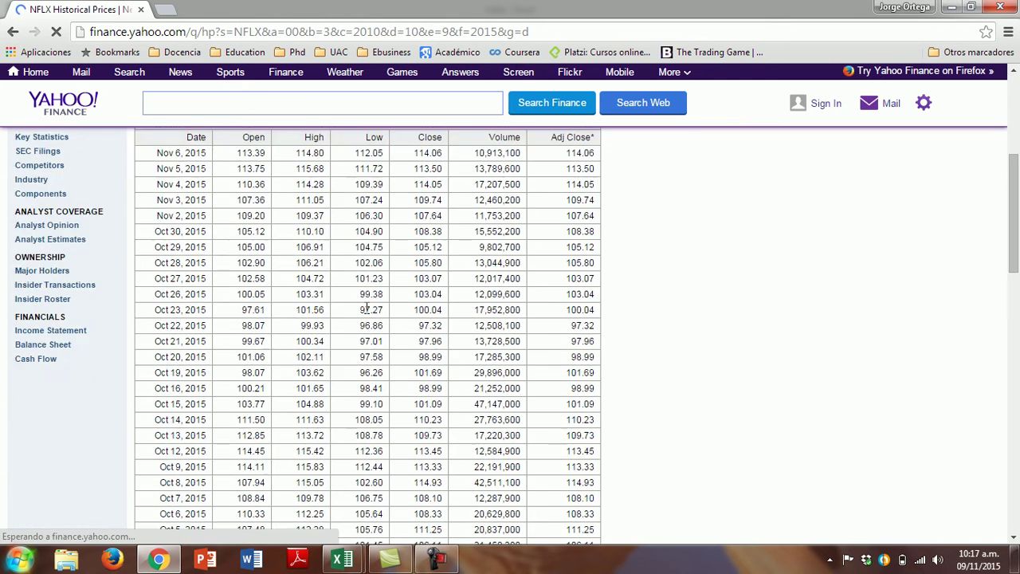
scroll(367, 312, down, 5)
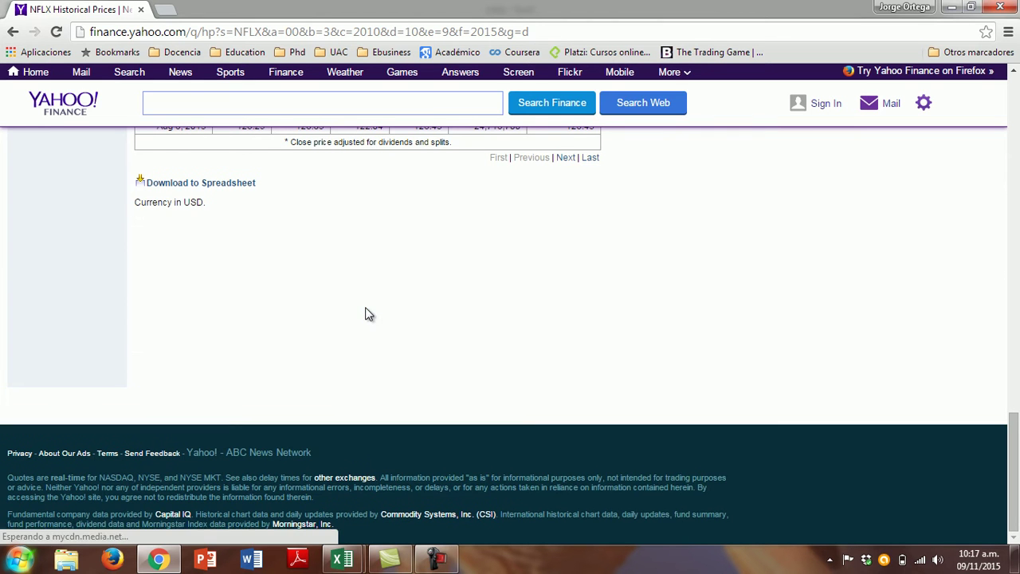
click(231, 193)
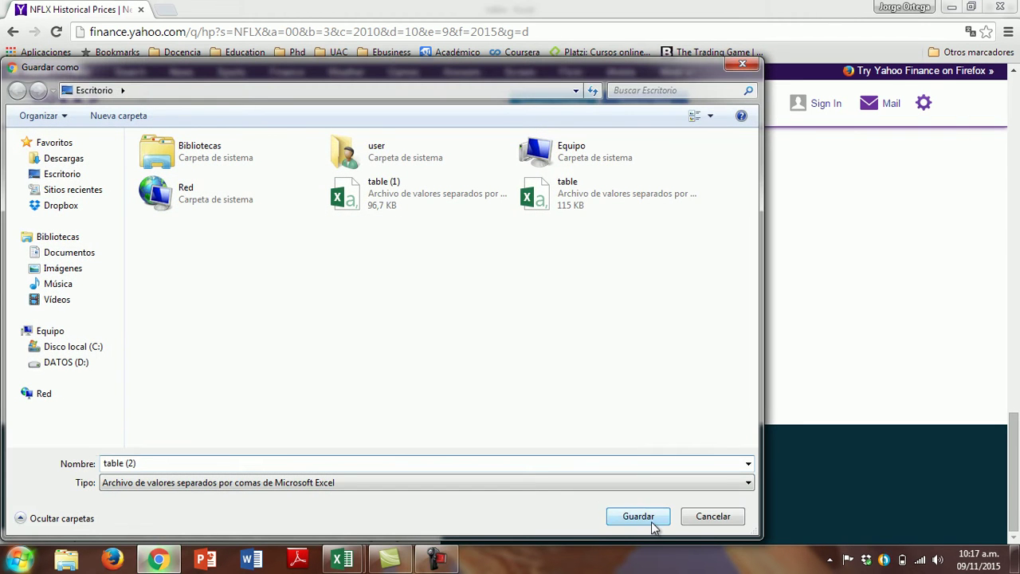
click(648, 526)
click(85, 536)
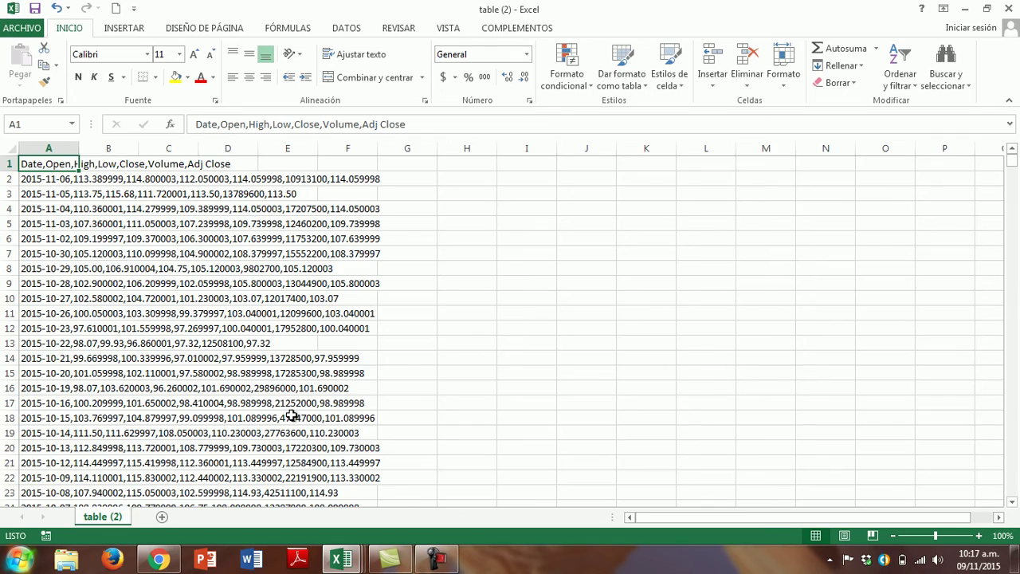
Step: Start converting all of the Netflix data in column A with Text to Columns, as delimited text separated by commas
key(ctrl+shift+Down)
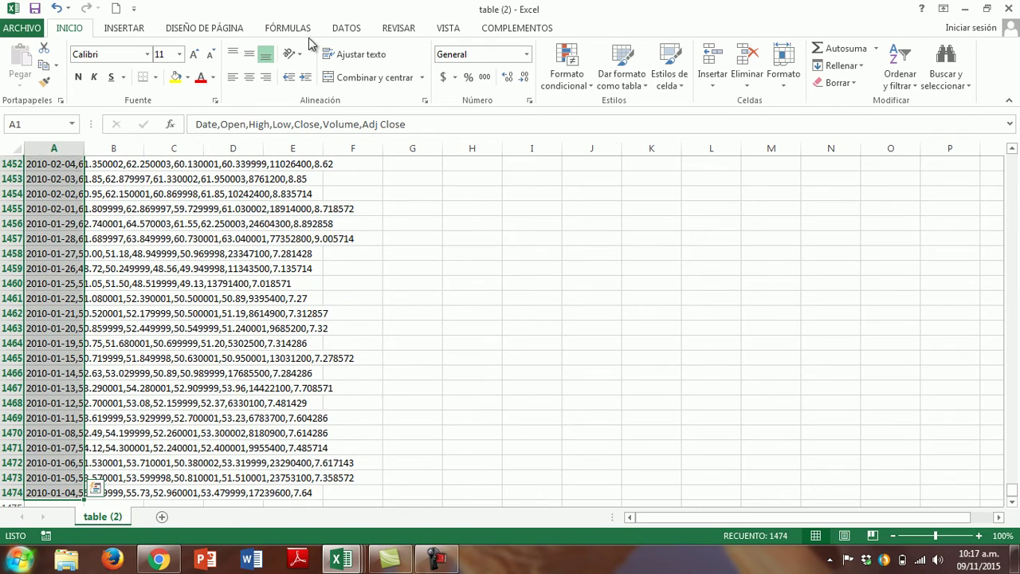
click(355, 30)
click(505, 78)
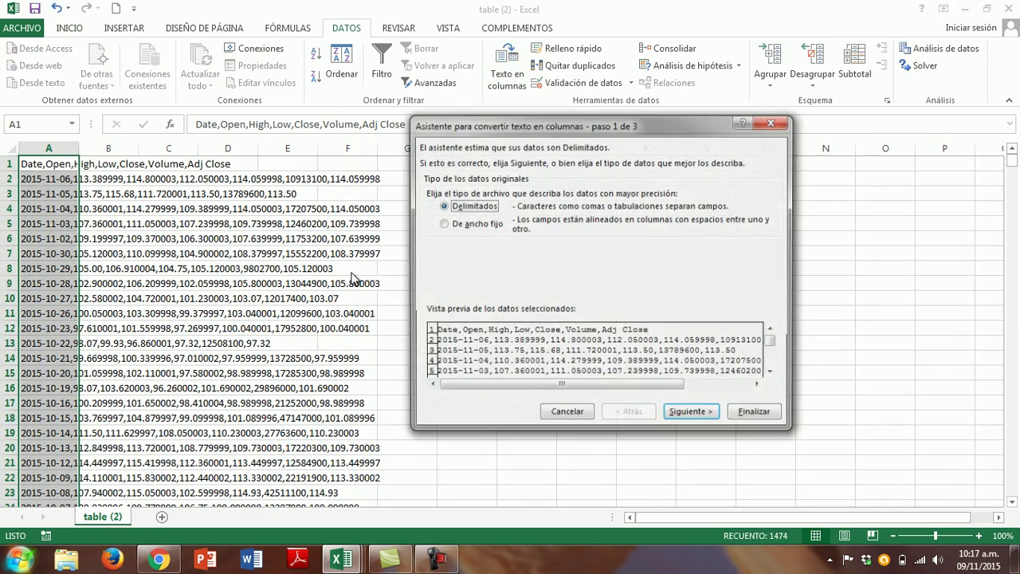
click(709, 415)
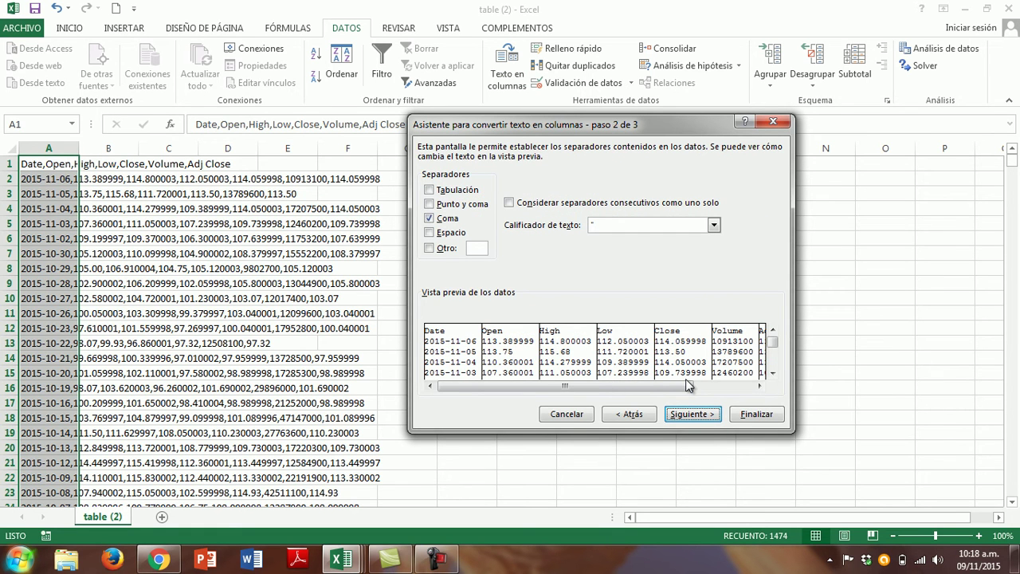
click(692, 414)
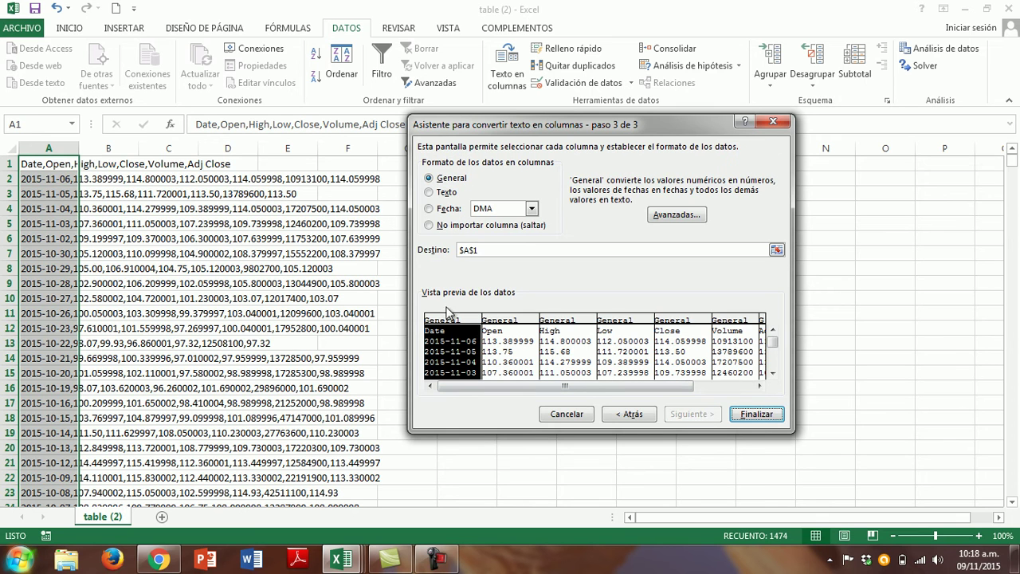
Step: Set the Netflix Date column's import format to date in AMD order, and select the Open column in the preview
click(446, 210)
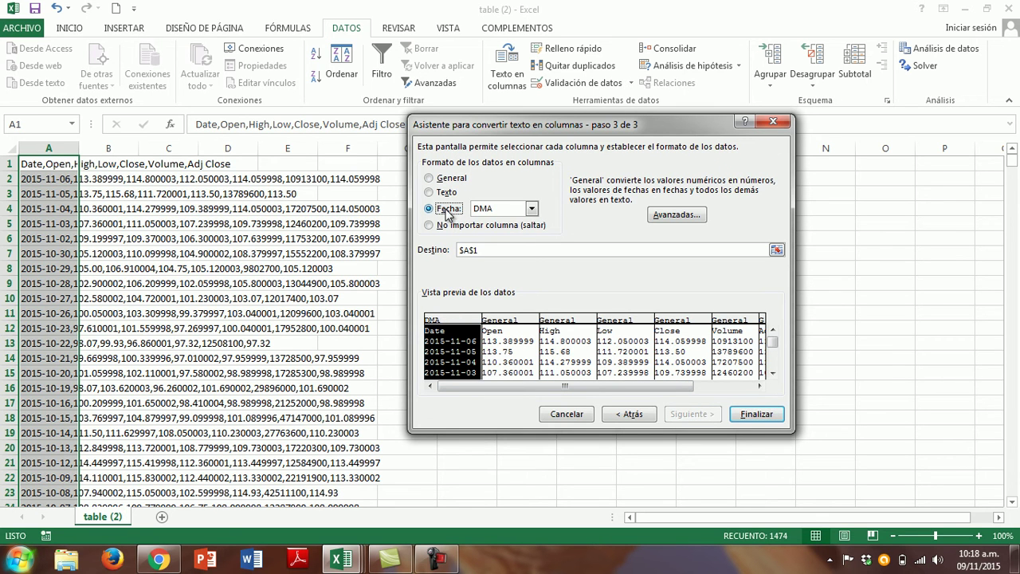
click(531, 208)
click(507, 242)
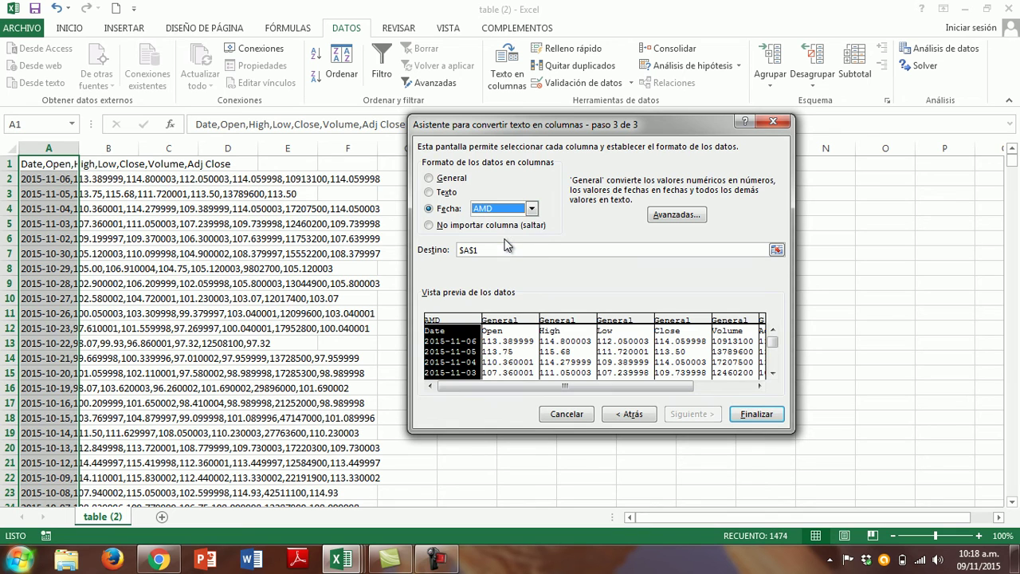
click(530, 321)
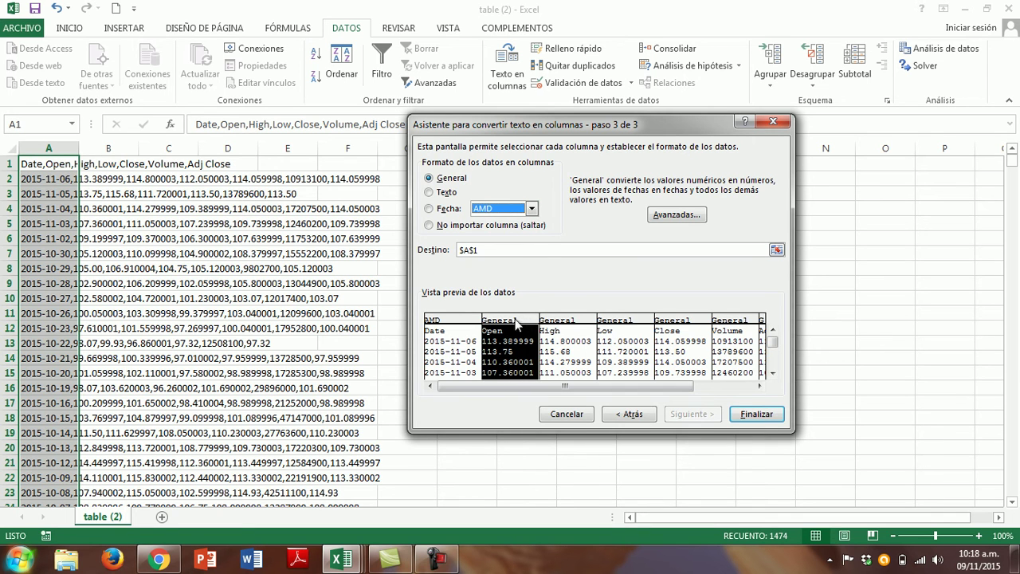
Step: Exclude the Open, High, Low, Volume and Adj Close columns from the Netflix text import
click(459, 228)
click(557, 321)
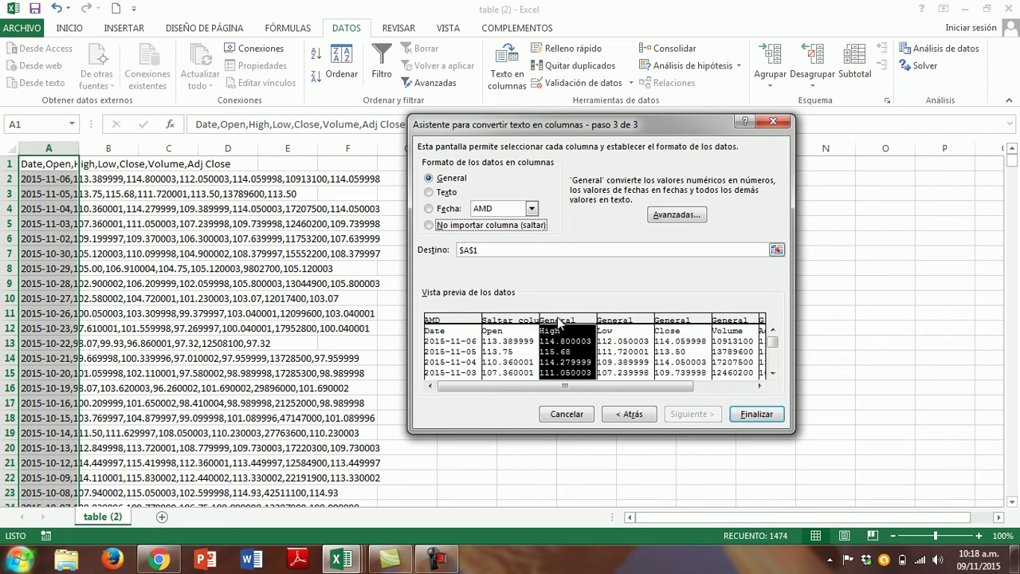
click(455, 225)
click(626, 340)
click(455, 225)
click(729, 336)
click(456, 226)
click(737, 390)
click(715, 338)
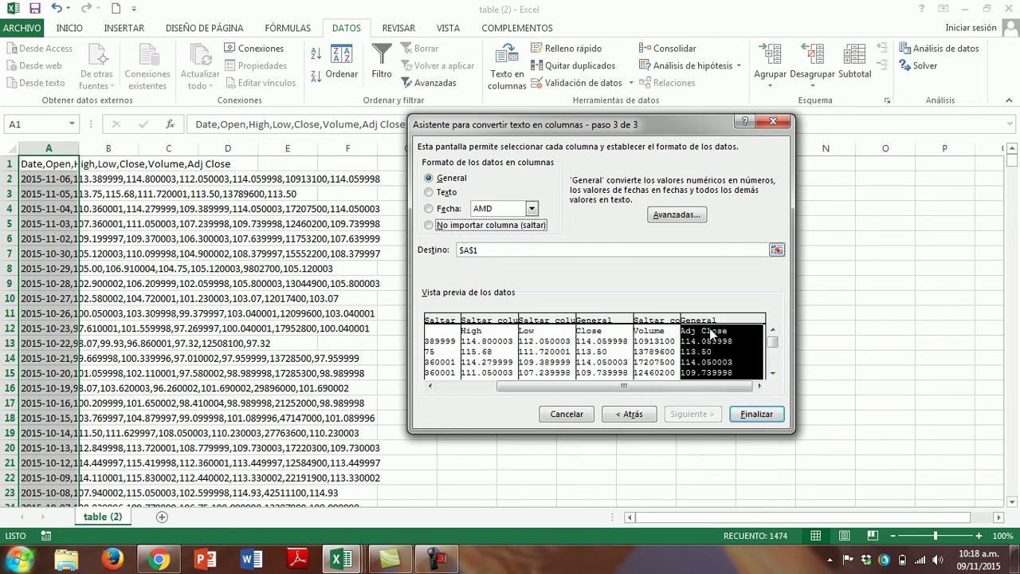
click(465, 230)
Step: Set the import's decimal separator to a period and thousands separator to a comma, and finish converting the Netflix data
click(603, 336)
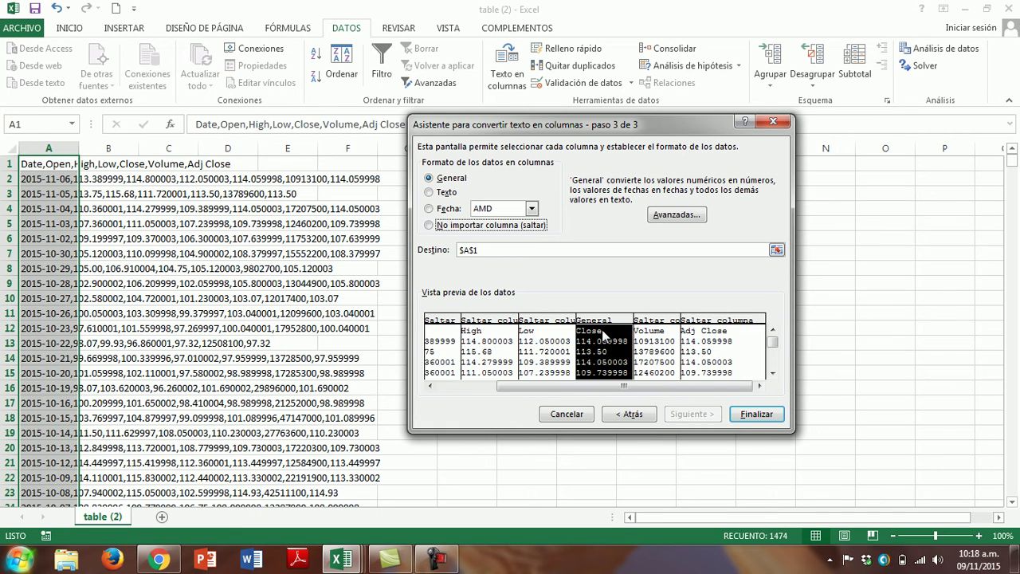
click(675, 214)
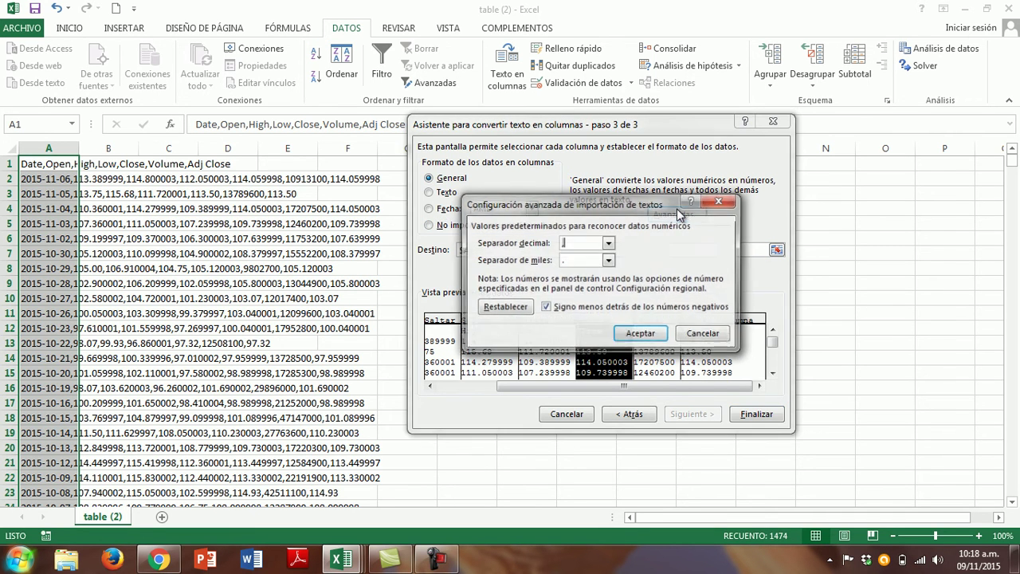
click(608, 243)
click(587, 269)
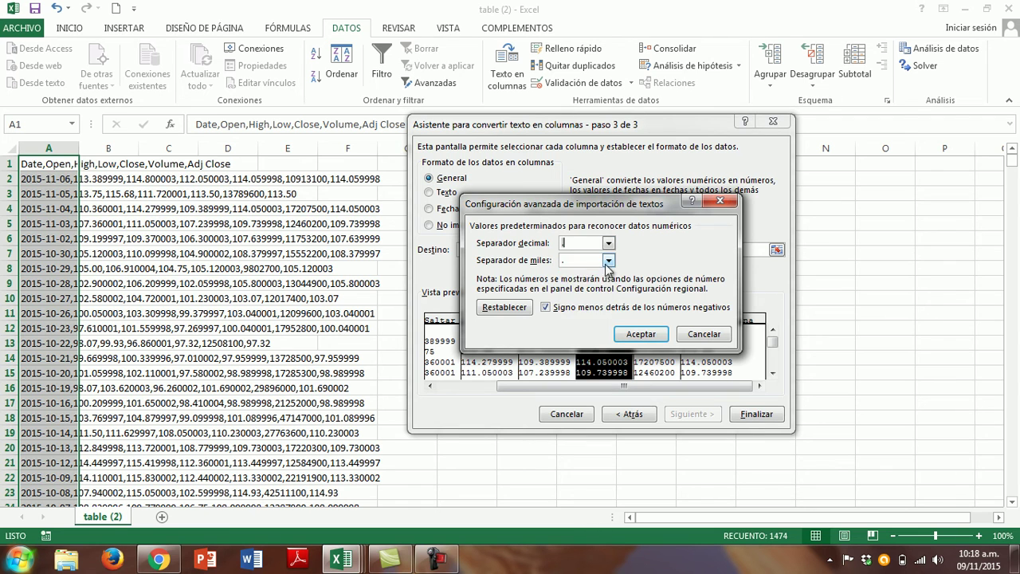
click(608, 260)
click(594, 280)
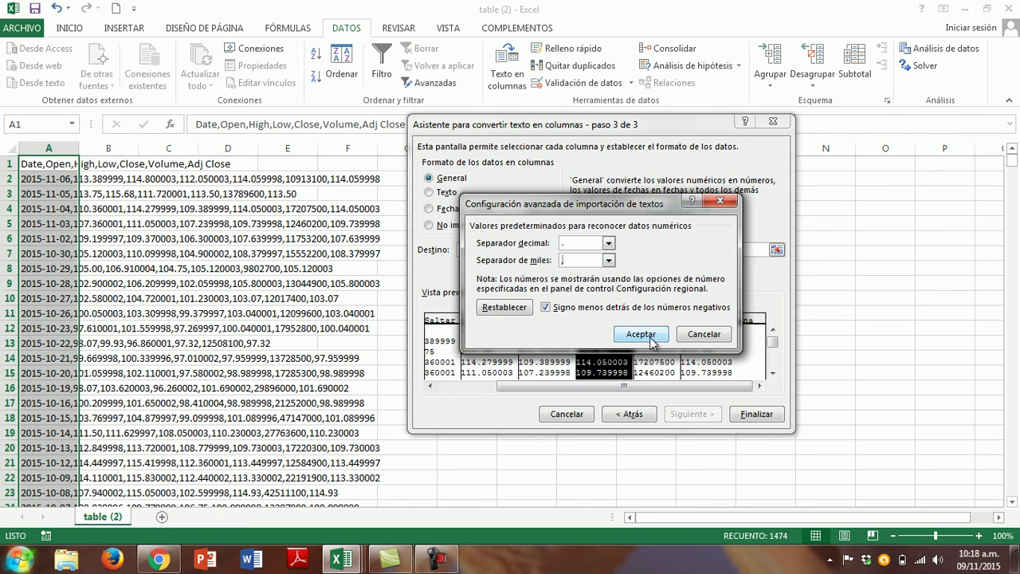
click(650, 335)
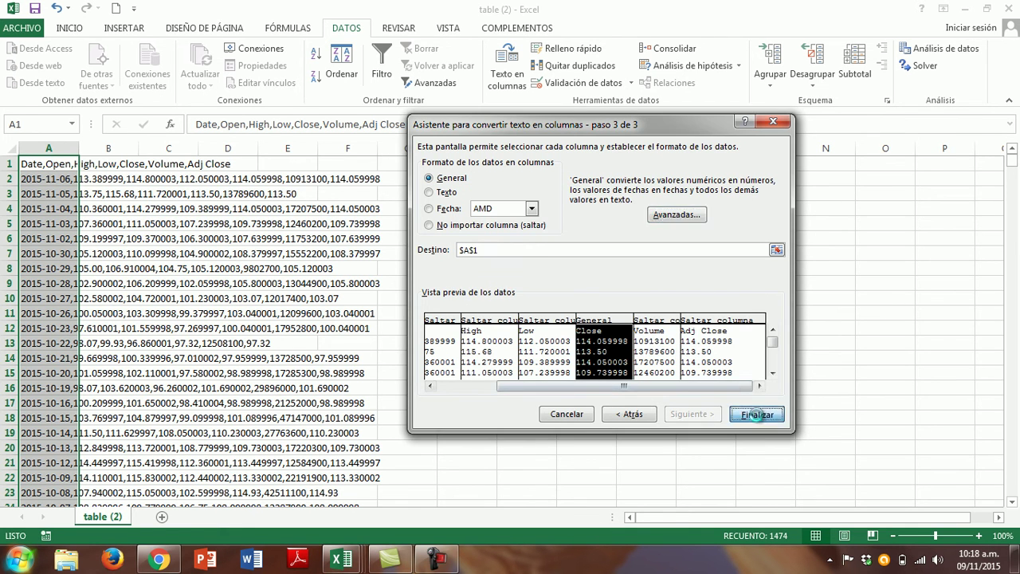
click(756, 414)
Step: Rename the Close header in B1 as NFLX
click(103, 166)
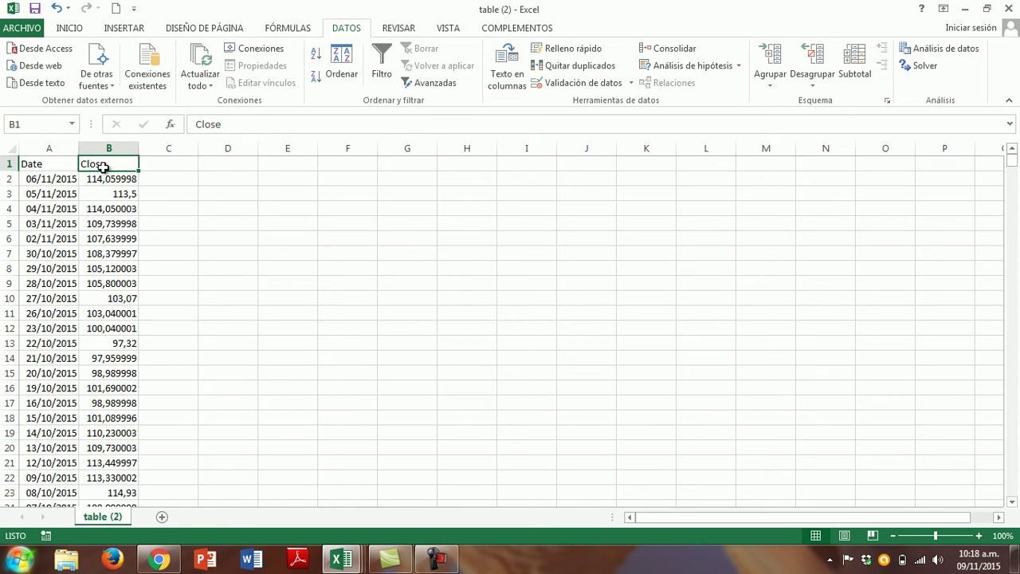
text(NFLX)
key(Return)
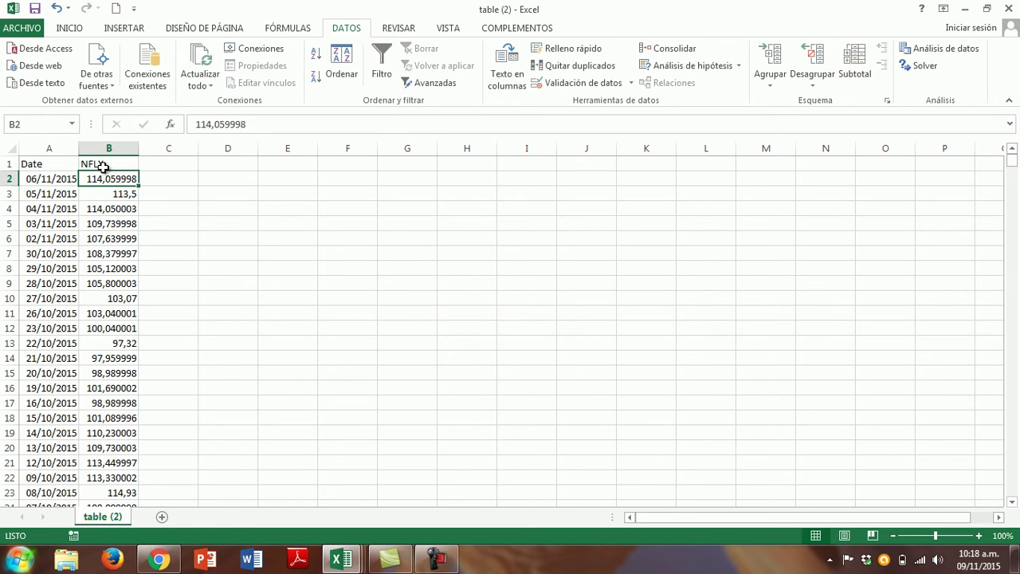
Step: Copy the whole Netflix date and price table, including headers, into the table workbook starting at G1
click(60, 169)
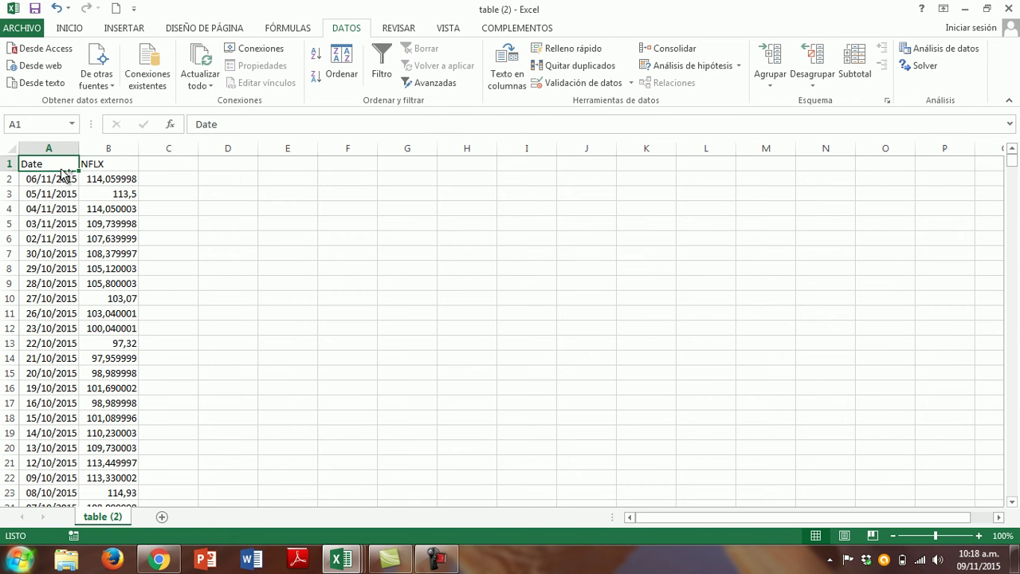
key(ctrl+shift+Right)
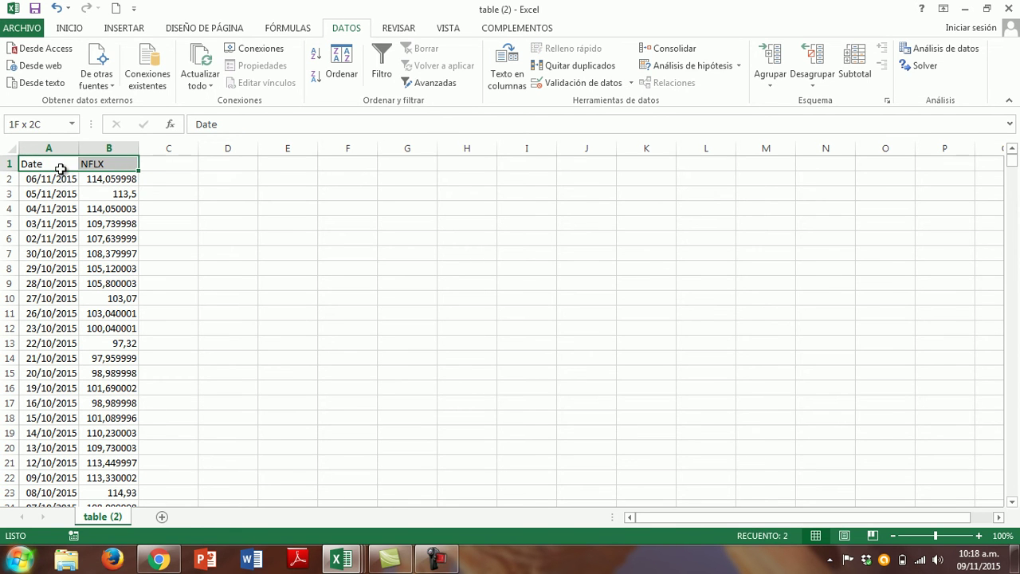
key(ctrl+shift+Down)
key(ctrl+c)
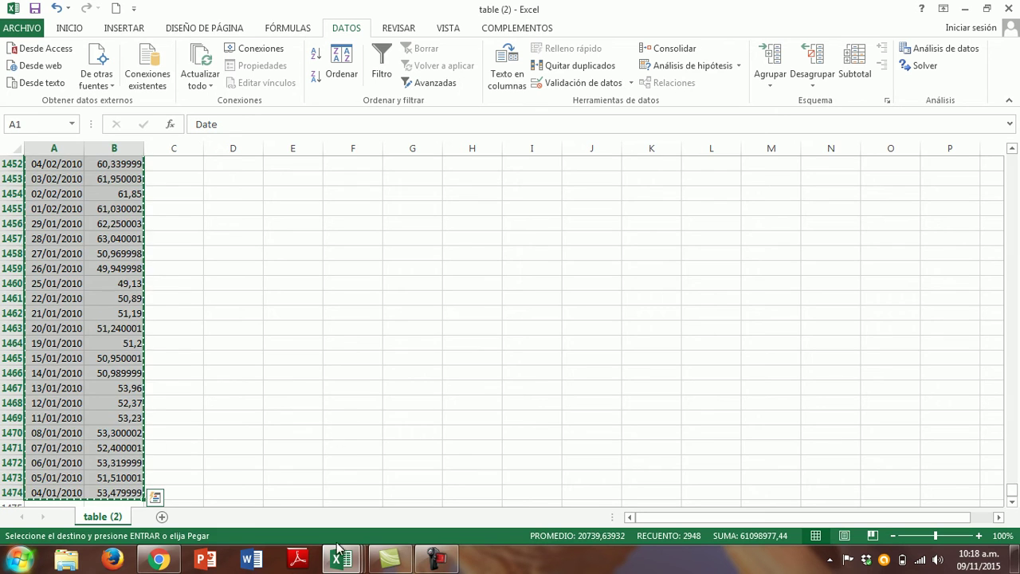
mouse_move(341, 560)
click(223, 489)
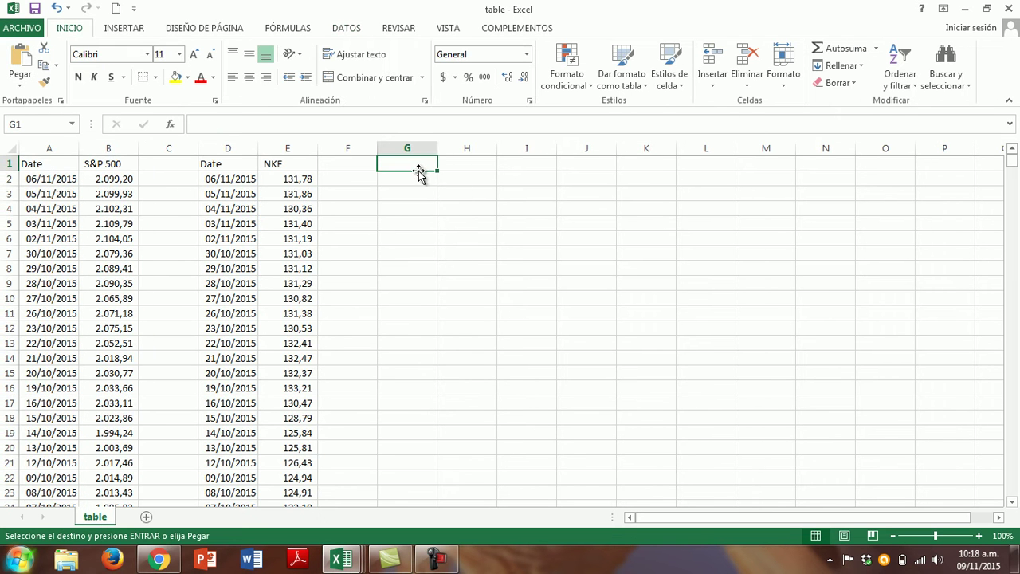
key(Return)
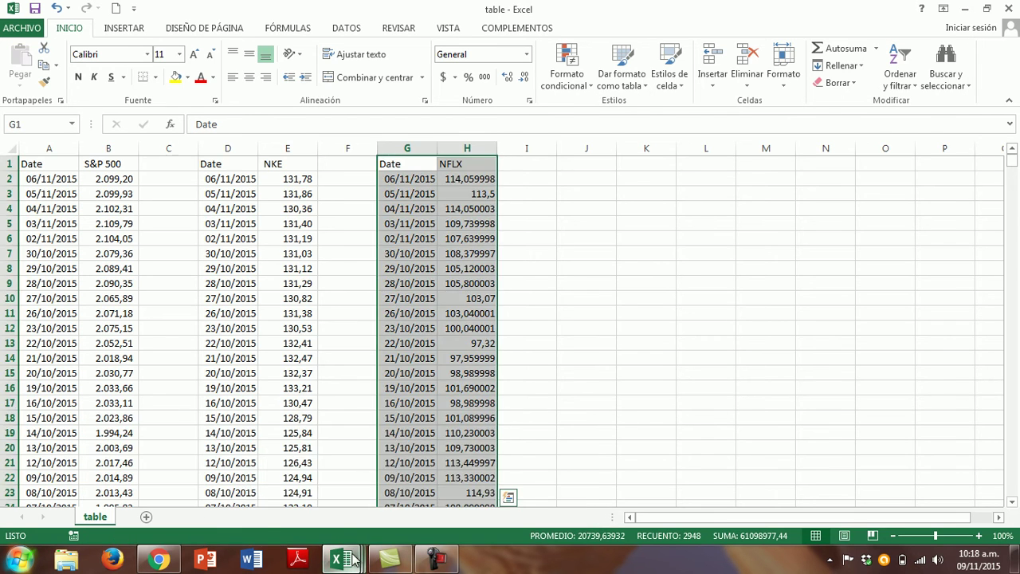
Step: Close table (2) and the other downloaded source workbook without saving, keeping only the combined table workbook open
mouse_move(341, 561)
click(340, 493)
click(1008, 8)
click(504, 296)
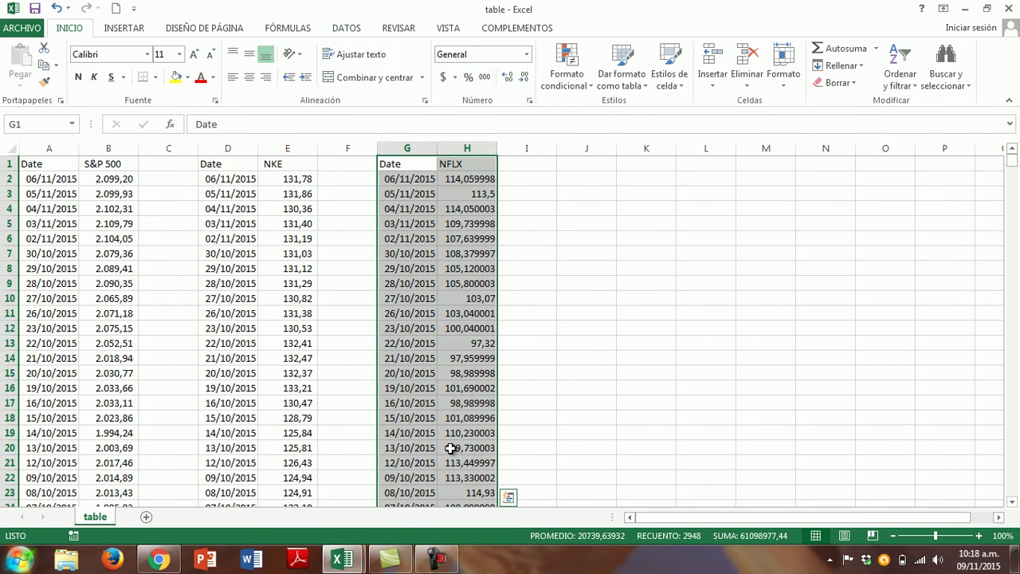
mouse_move(341, 560)
click(403, 499)
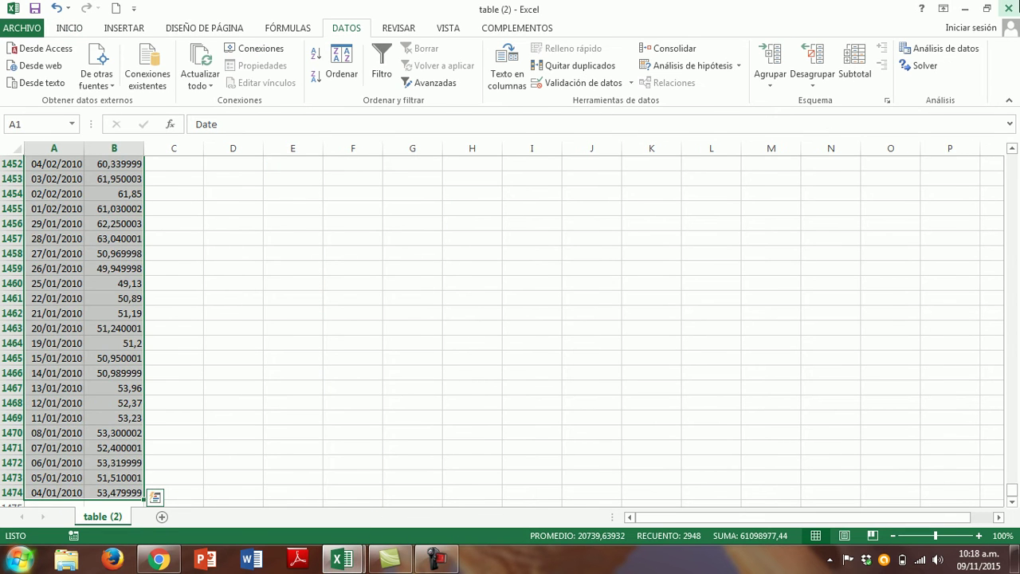
click(1008, 11)
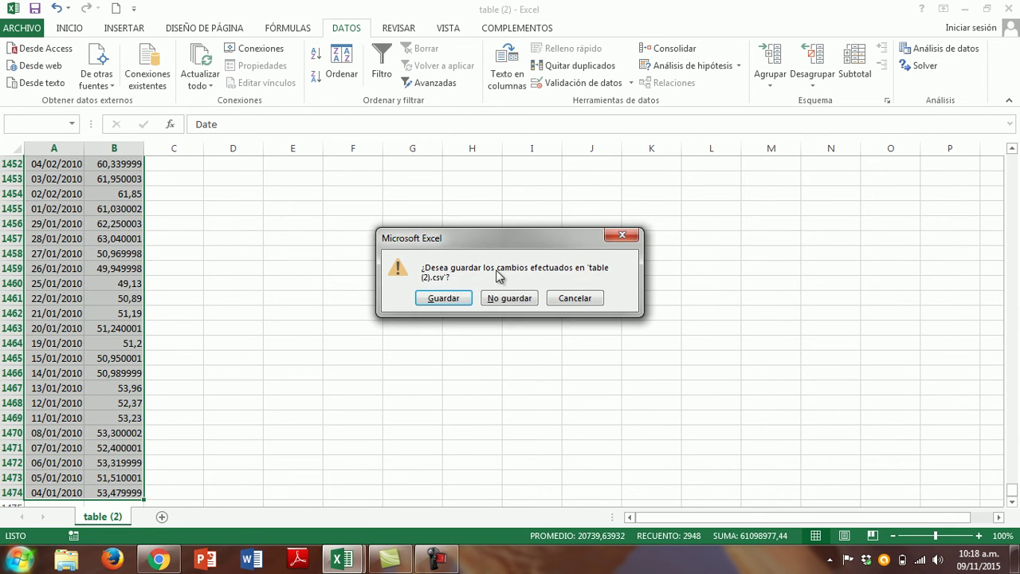
click(505, 294)
drag(436, 288, 380, 220)
click(380, 220)
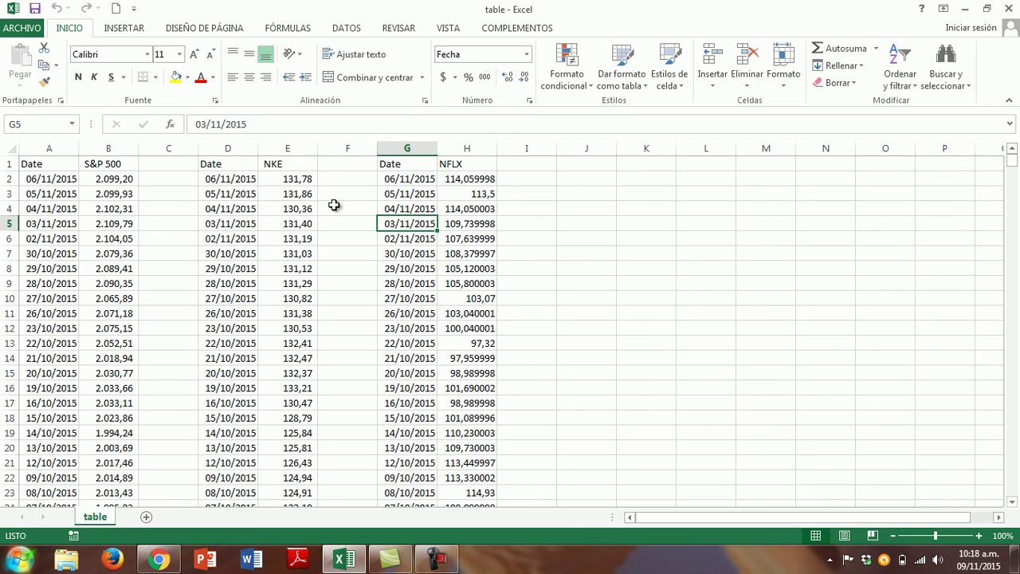
click(334, 205)
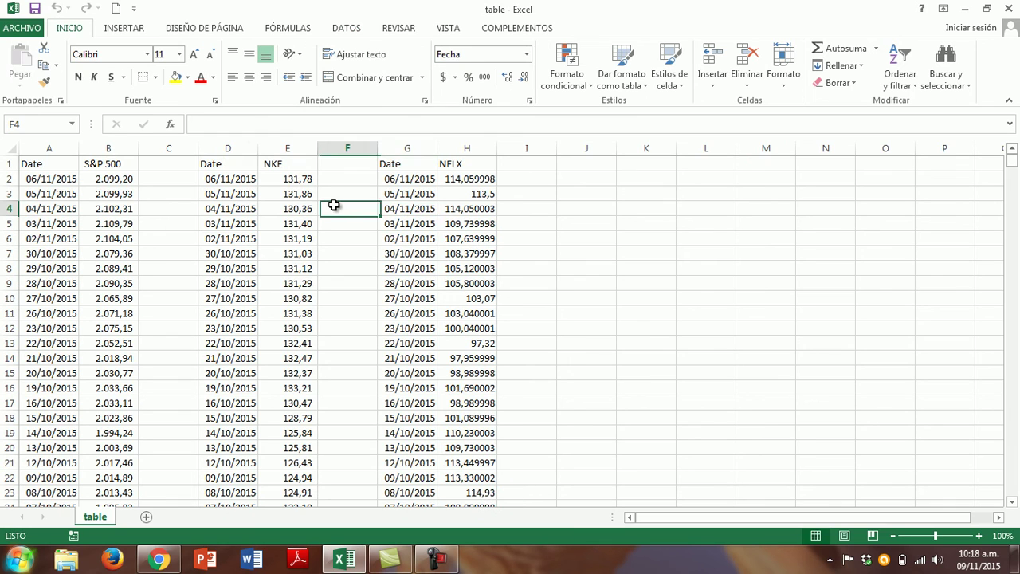
Step: Compare the dates in the last rows of the S&P 500, NKE and NFLX tables to check that they line up
click(406, 183)
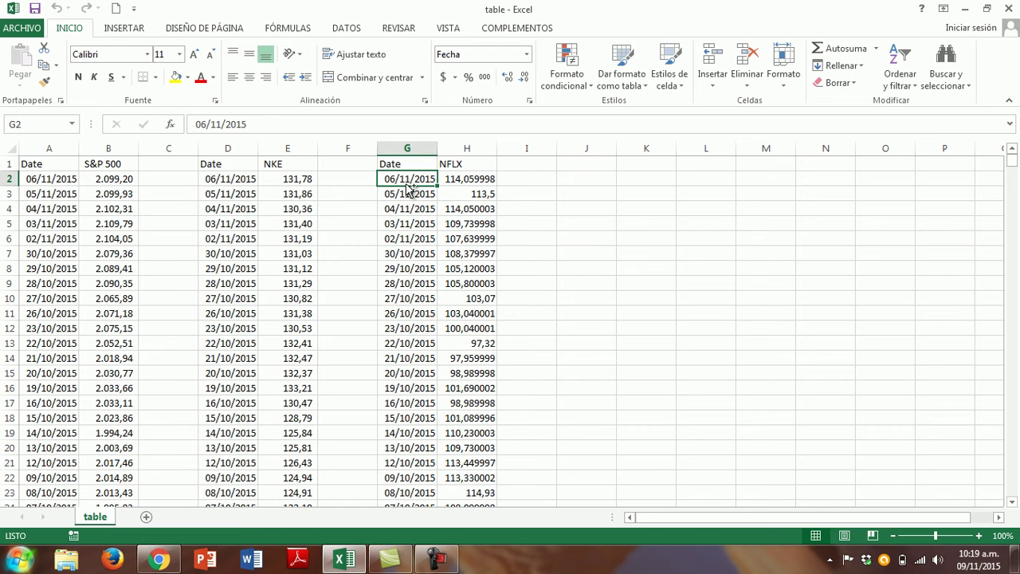
key(ctrl+Down)
scroll(407, 183, down, 1)
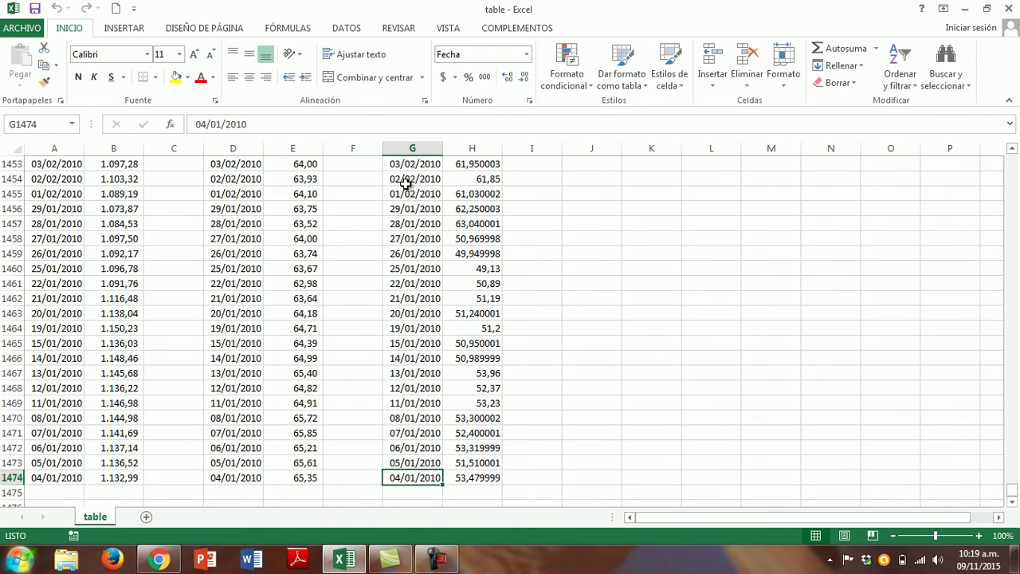
key(Left)
key(Left)
key(Left)
key(Left)
key(Left)
key(Left)
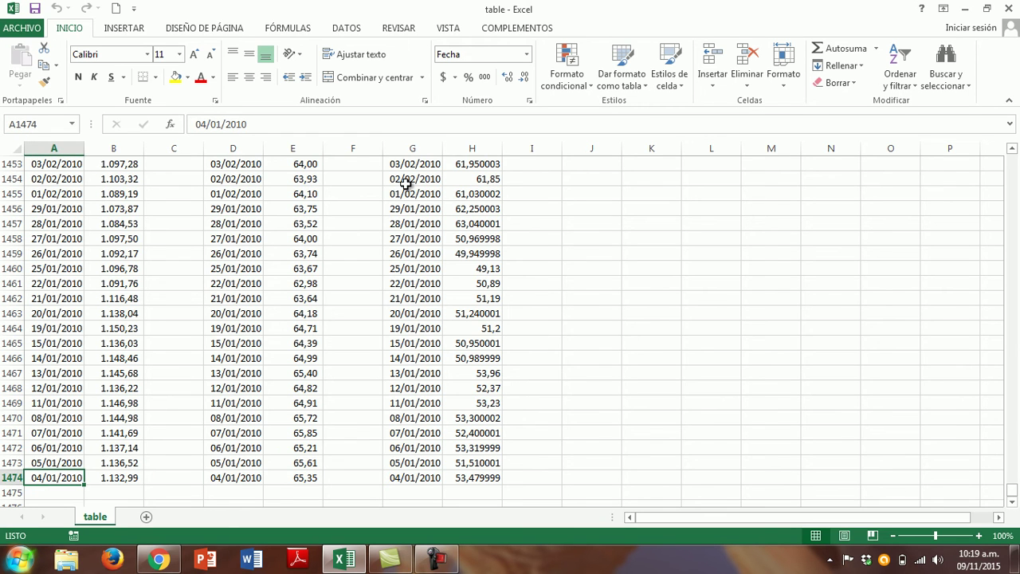
key(Right)
key(Right)
key(Right)
key(Right)
key(Right)
key(Right)
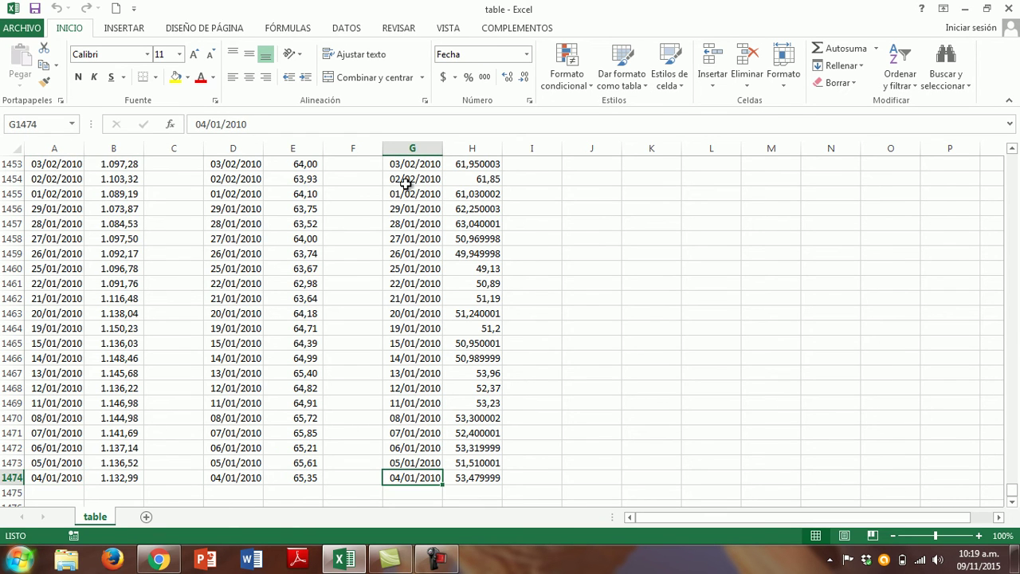
key(Down)
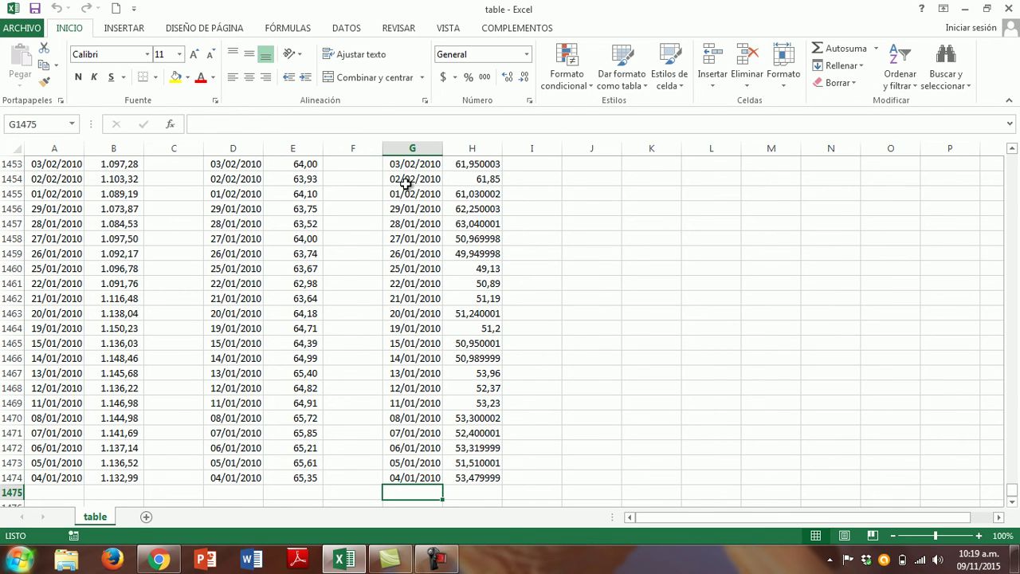
key(Up)
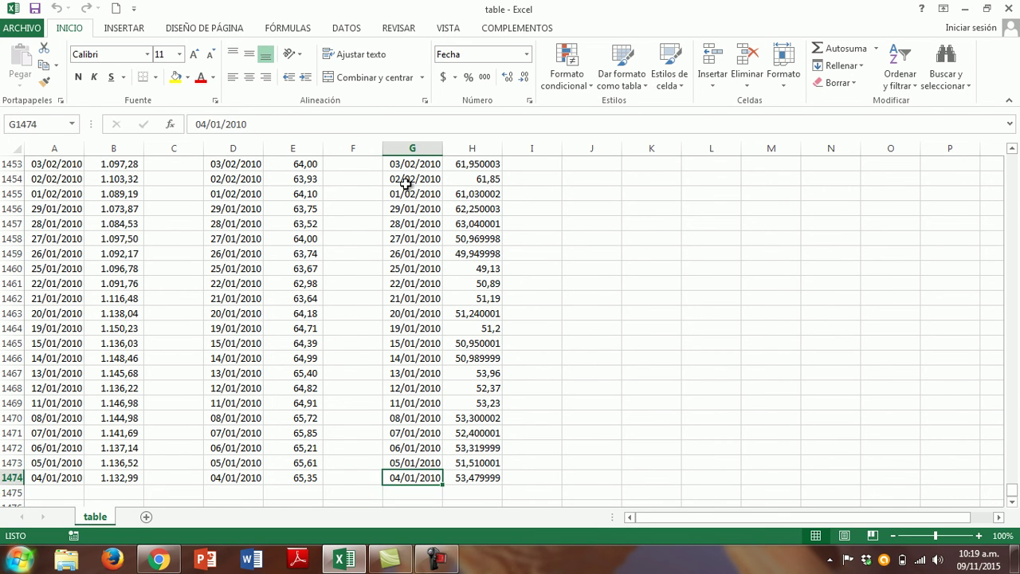
key(ctrl+Up)
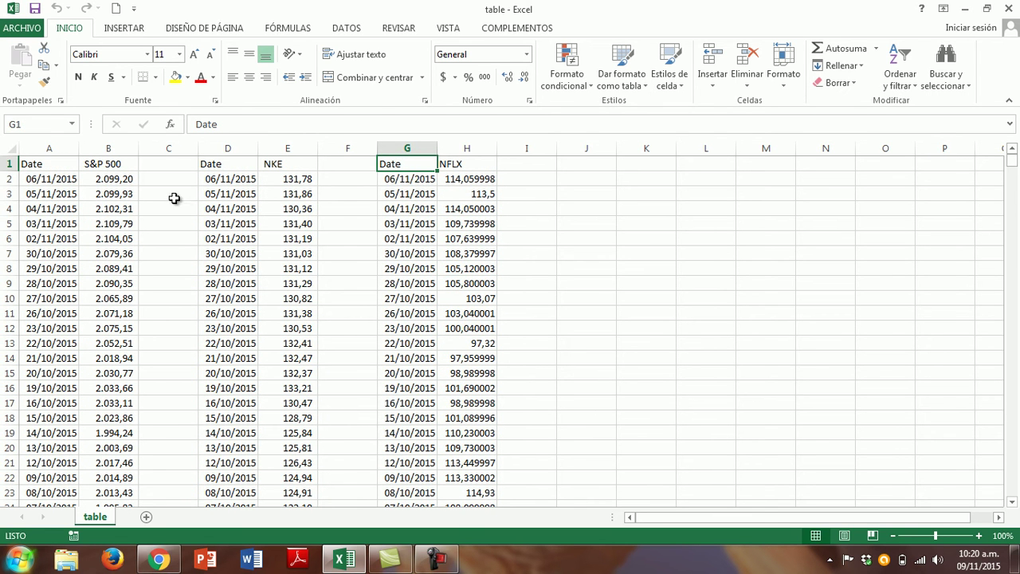
Step: Delete the blank spacer columns and the duplicate Date columns before the NKE and NFLX prices
drag(180, 148, 229, 150)
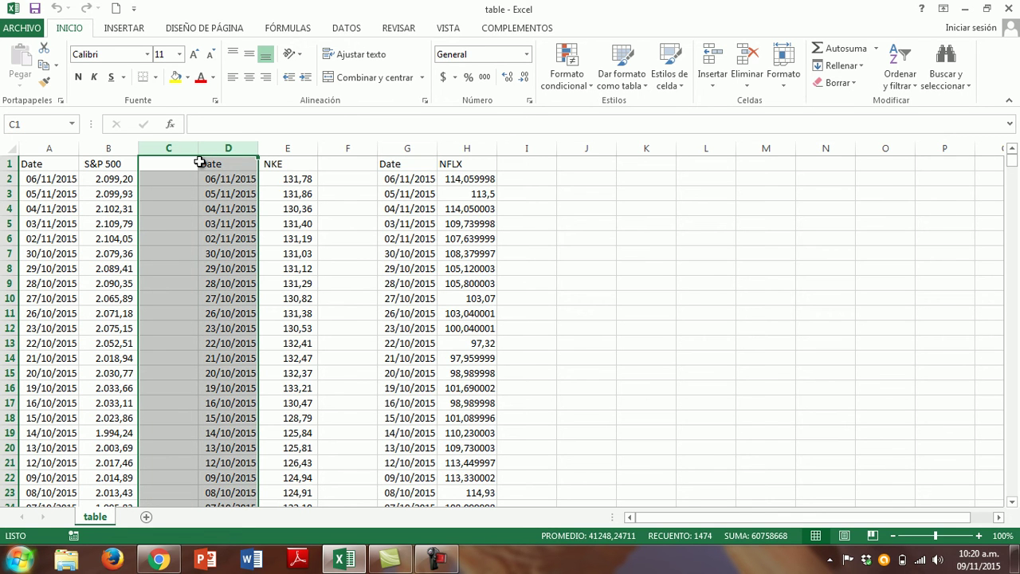
key(ctrl+minus)
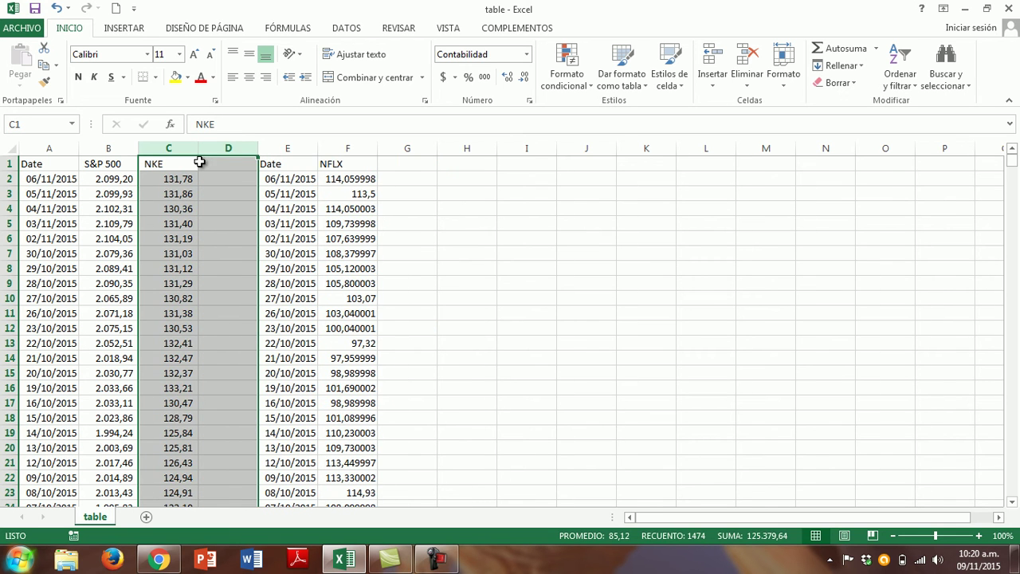
drag(229, 148, 289, 141)
key(ctrl+minus)
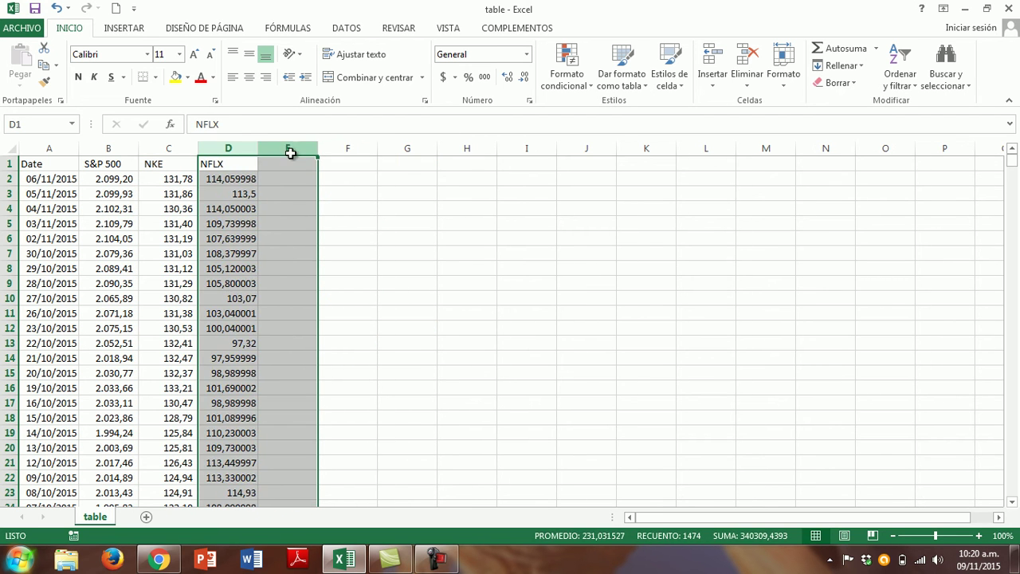
click(287, 223)
Step: Apply the thousands number style to the NKE and NFLX price columns
drag(171, 143, 230, 144)
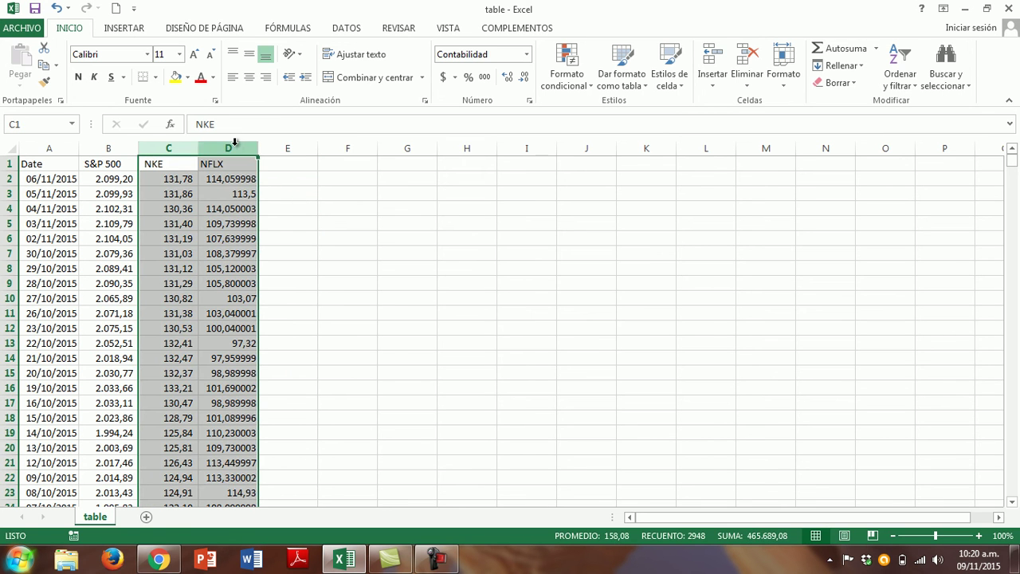
click(485, 79)
click(295, 194)
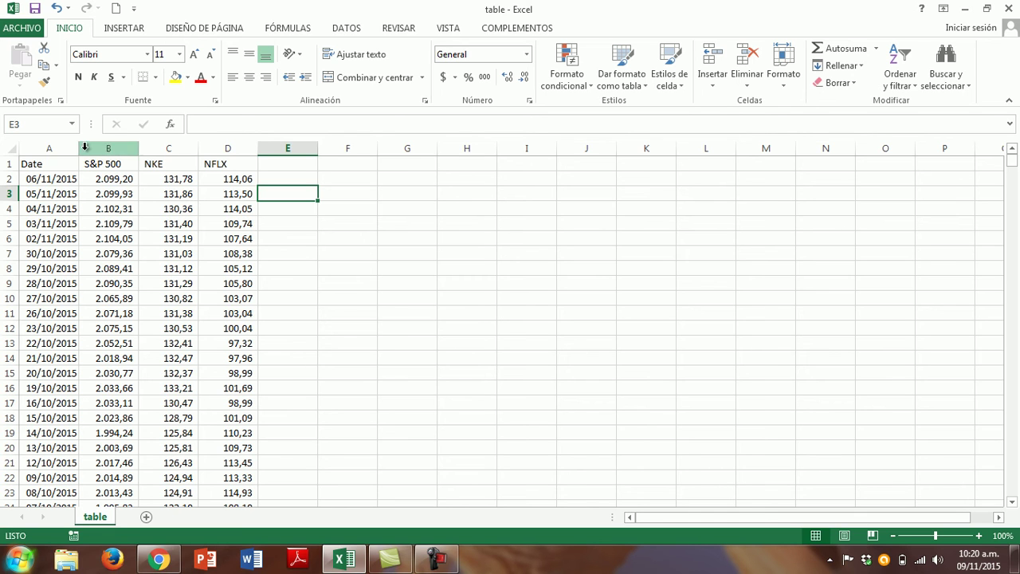
Step: Copy the entire combined price table from A1 and paste the duplicate starting at F1
click(60, 177)
click(58, 165)
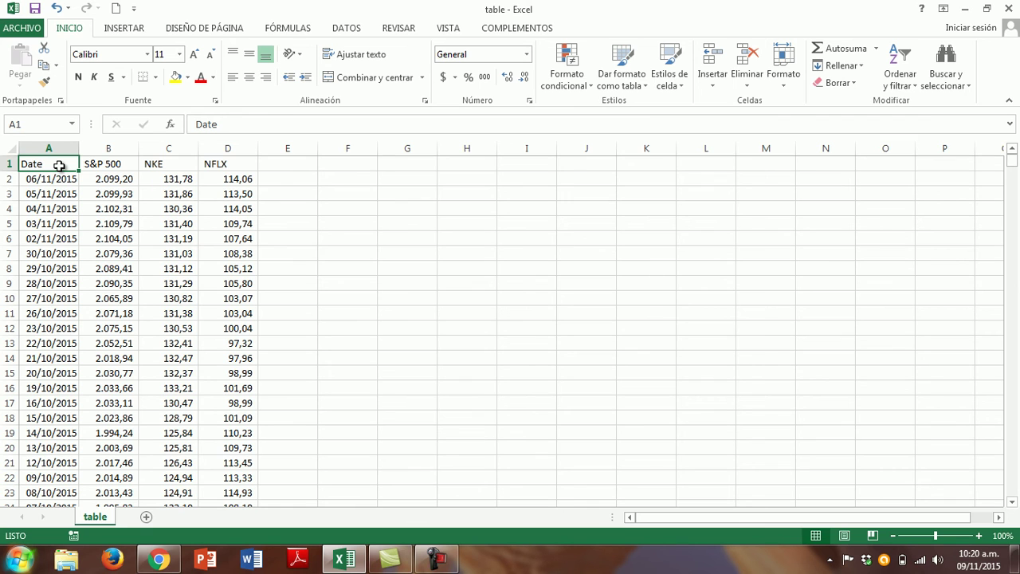
key(ctrl+a)
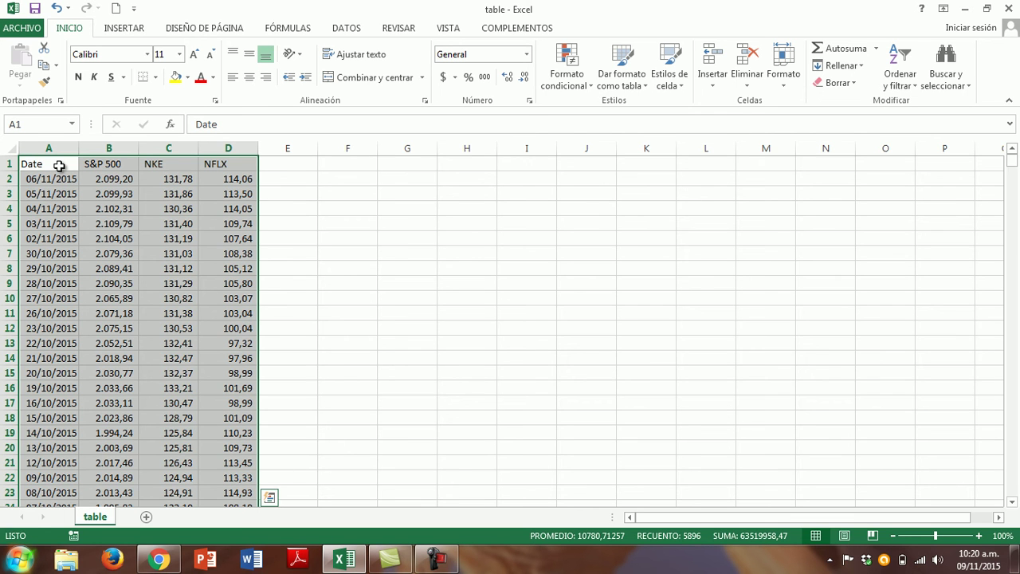
key(ctrl+c)
key(Right)
key(Right)
key(Right)
key(Right)
key(Right)
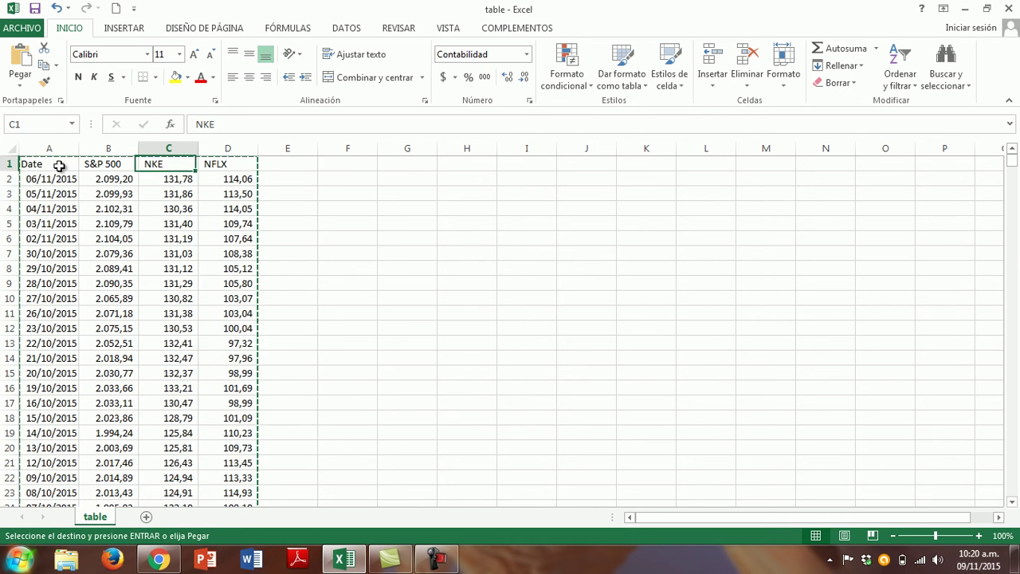
key(ctrl+v)
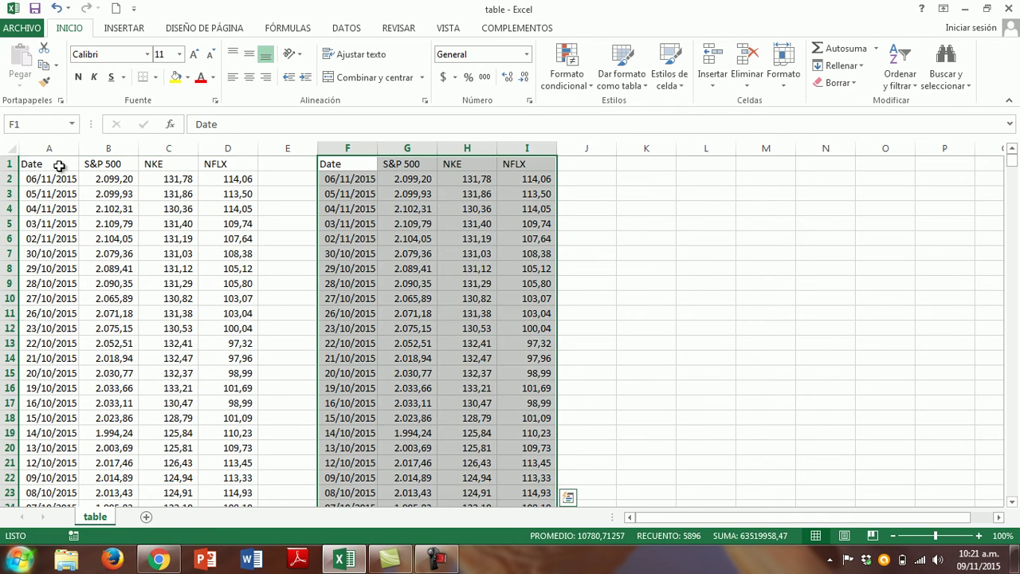
Step: Clear the S&P 500, NKE and NFLX prices below the headers in the duplicate table
key(Right)
key(Down)
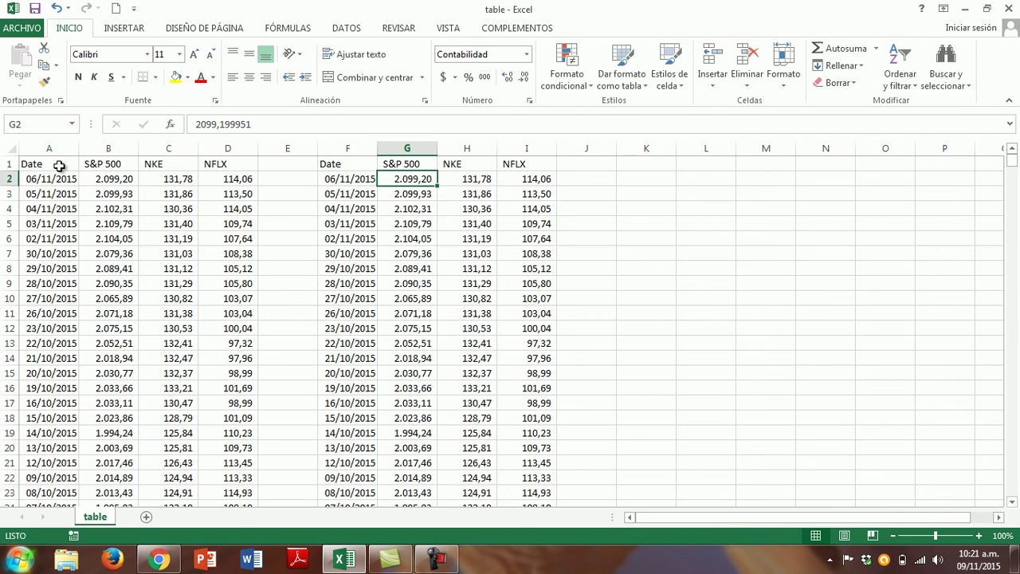
key(shift+Right)
key(shift+Right)
key(ctrl+shift+Down)
key(Delete)
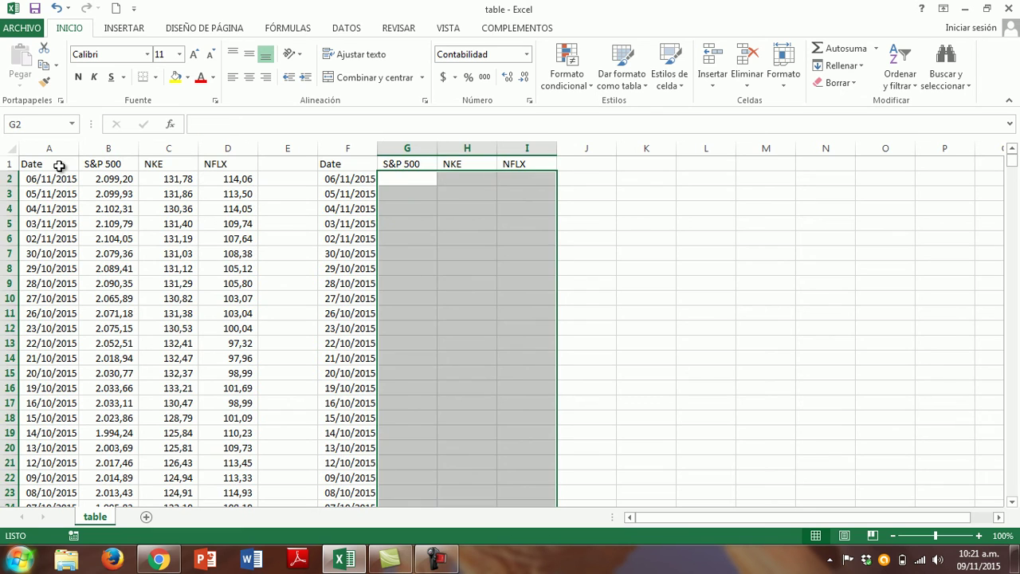
key(Up)
key(Down)
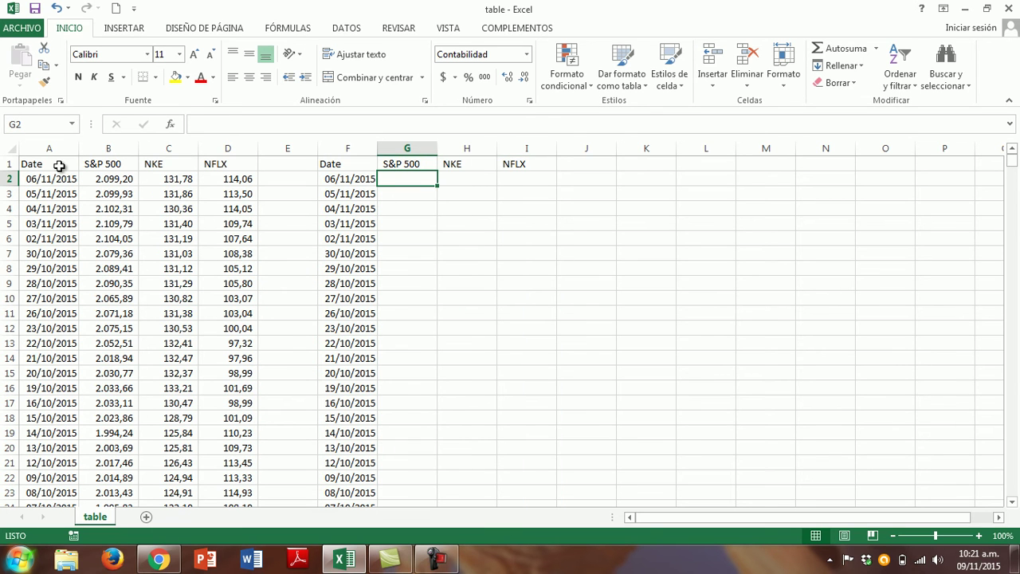
Step: Clear all contents of the duplicate table in columns F to I
drag(343, 144, 539, 158)
key(Delete)
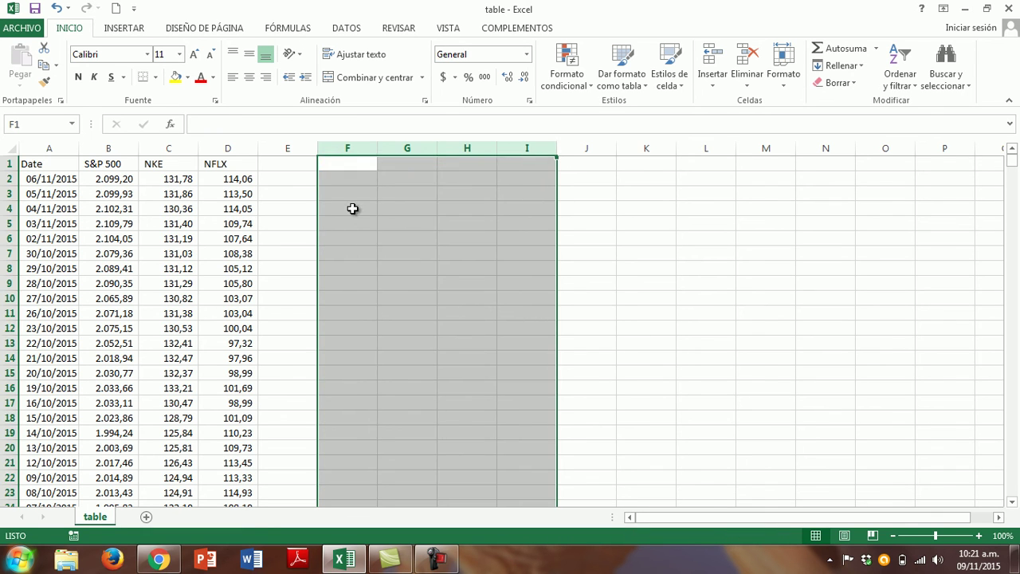
click(350, 208)
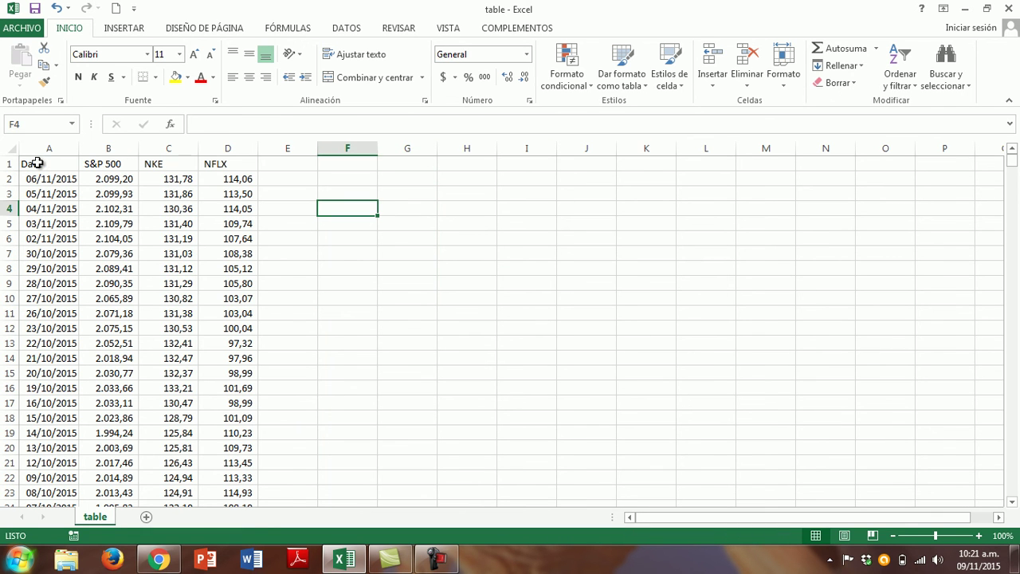
Step: Sort the whole price table starting at A1 by date from oldest to newest
click(38, 163)
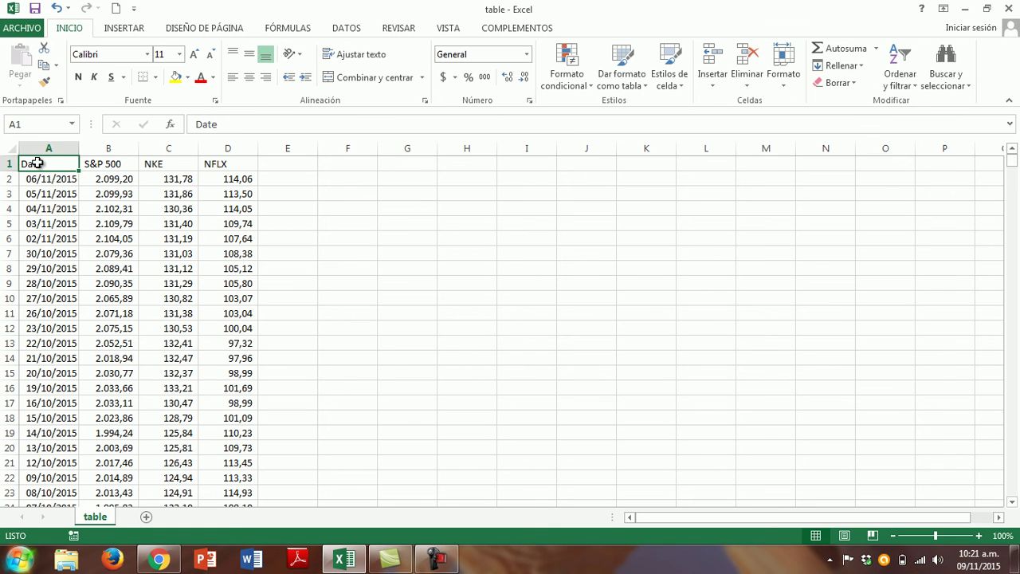
key(ctrl+plus)
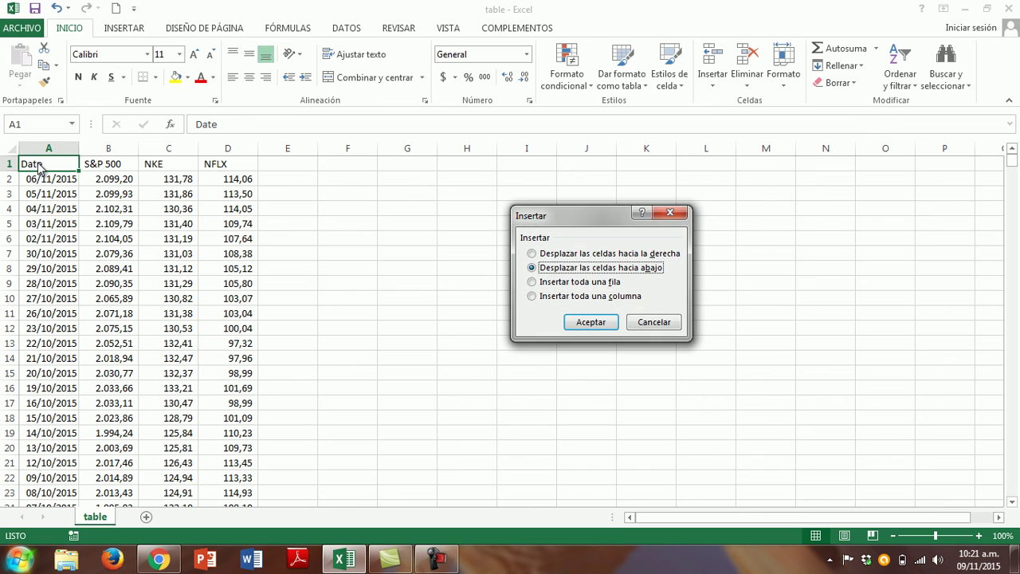
click(670, 213)
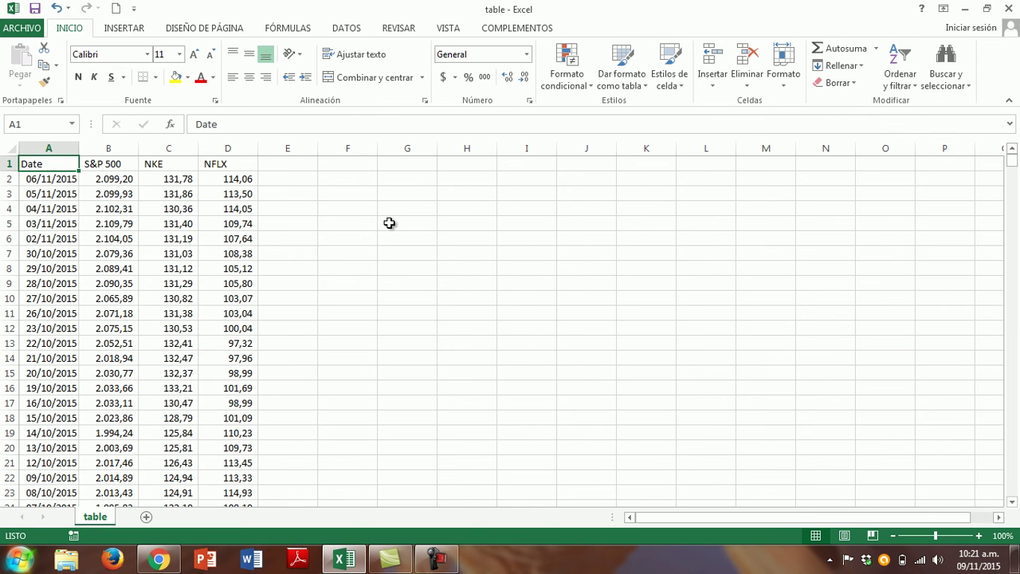
key(ctrl+a)
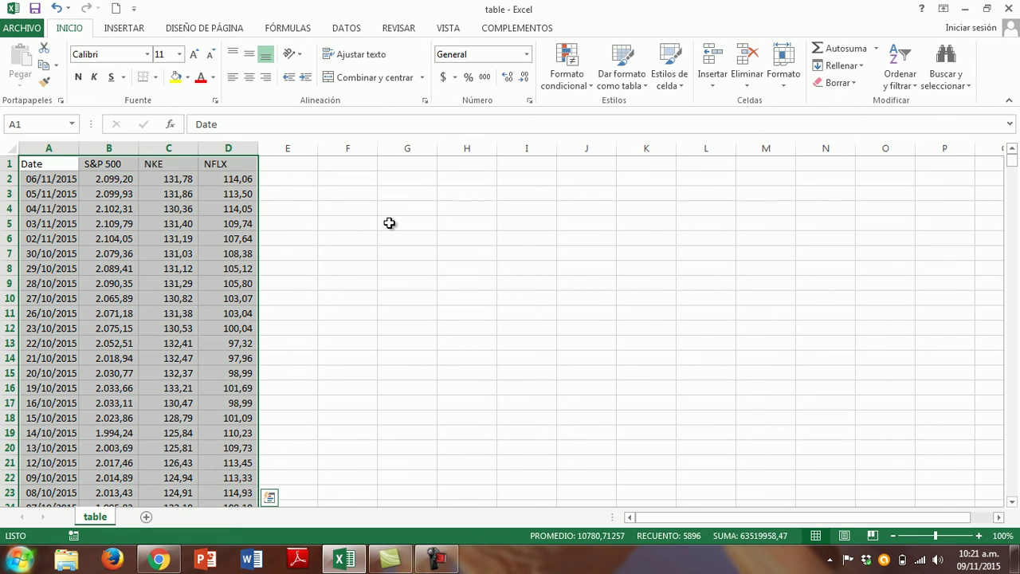
click(901, 80)
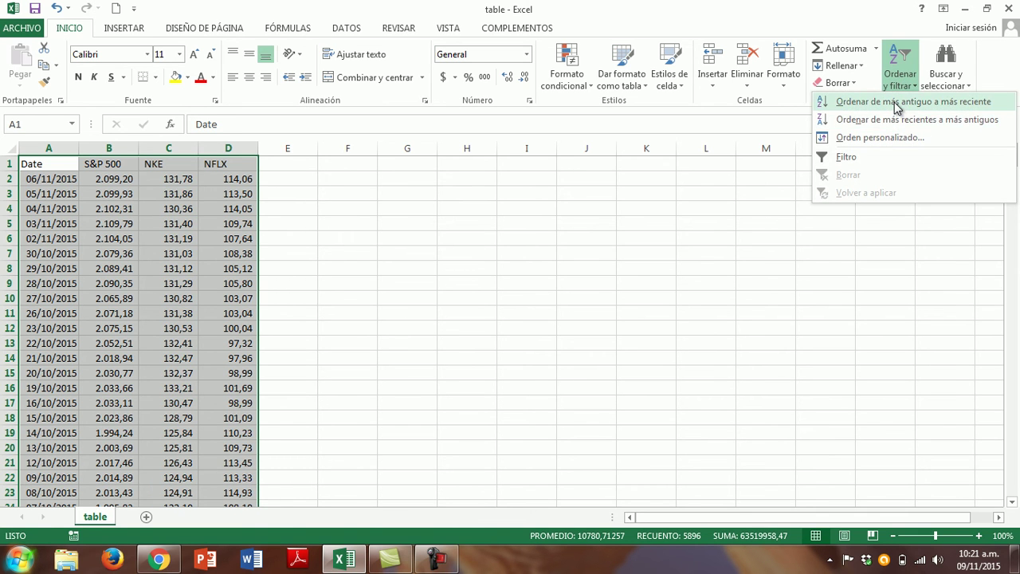
click(898, 102)
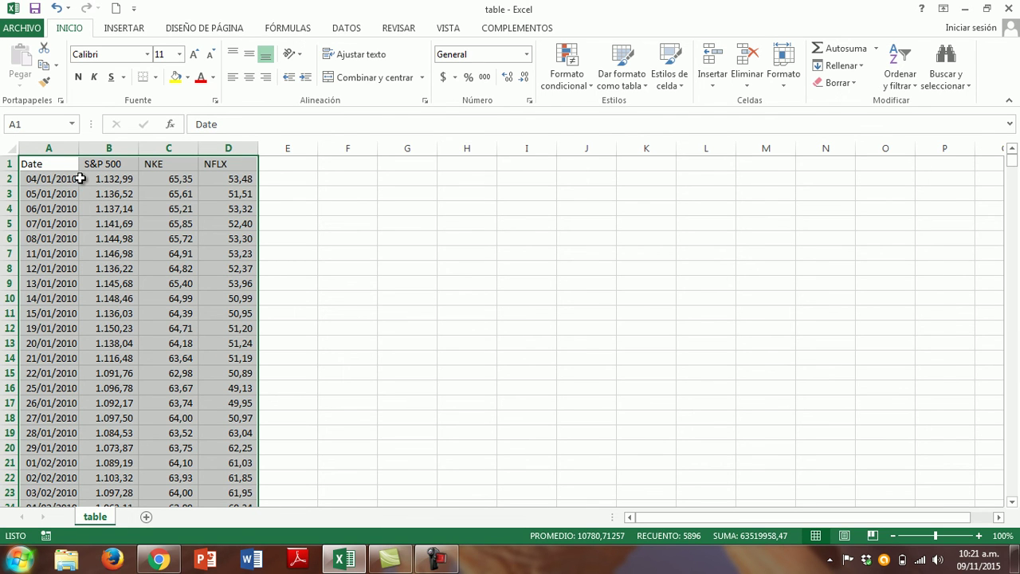
Step: Copy the sorted price table and paste the duplicate starting at F1
key(ctrl+c)
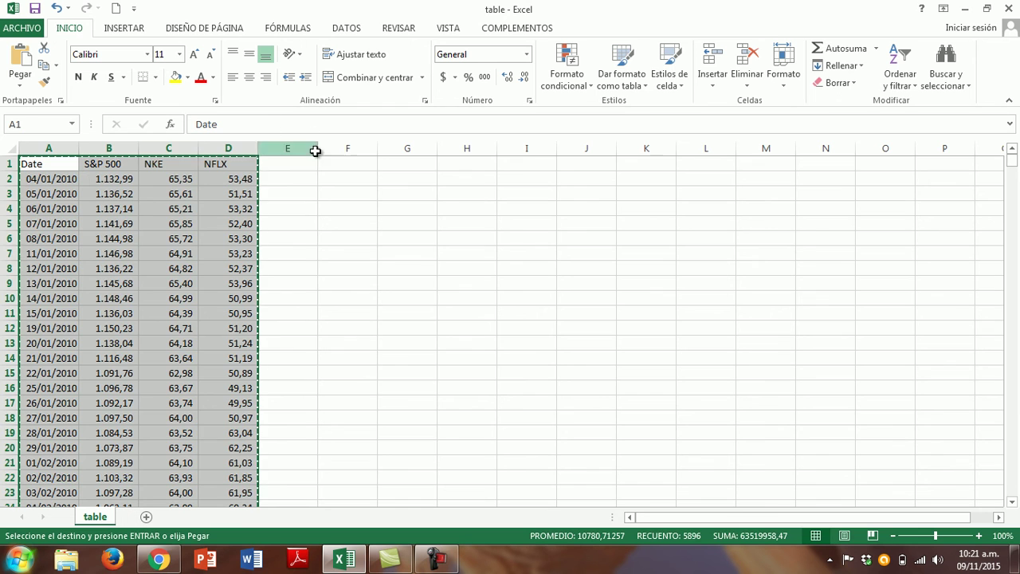
click(358, 166)
key(Return)
Step: Clear all S&P 500, NKE and NFLX prices from G2 down in the duplicate table, keeping its dates and headers
click(420, 180)
key(shift+Right)
key(shift+Right)
key(ctrl+shift+Down)
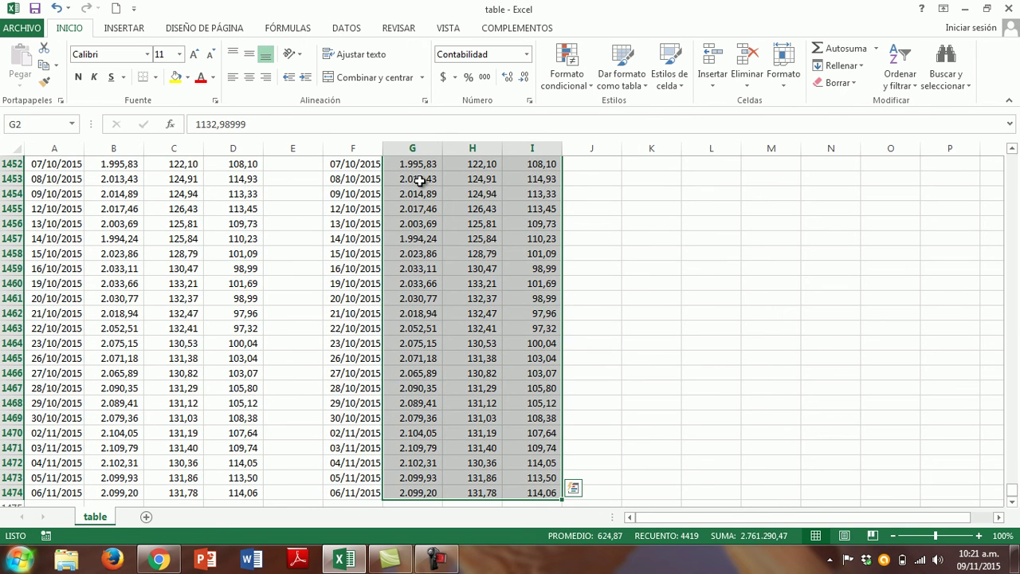
key(Delete)
key(ctrl+BackSpace)
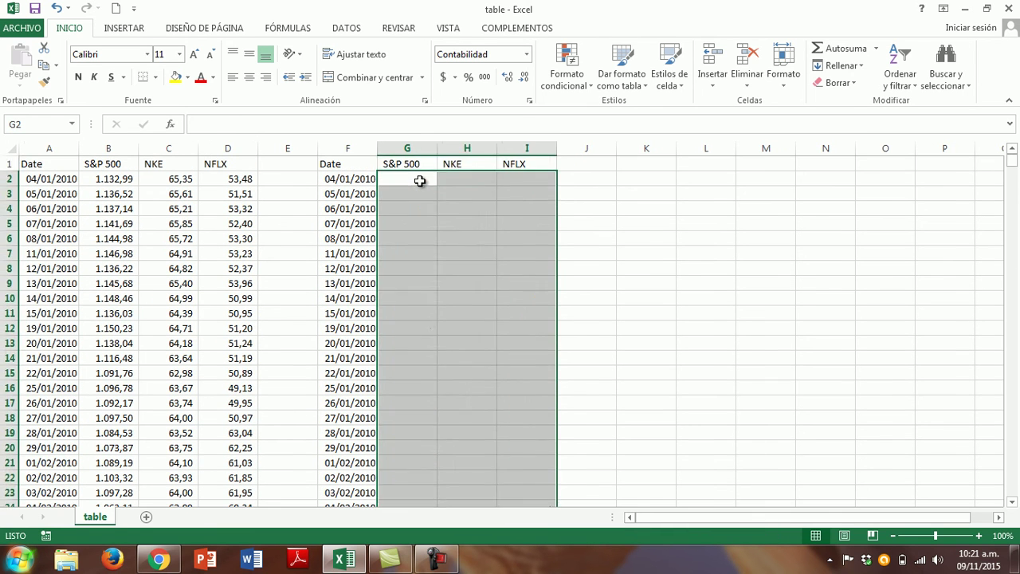
Step: Enter the daily return formula =B3/B2-1 in G3, under the second S&P 500 header
click(419, 181)
key(Return)
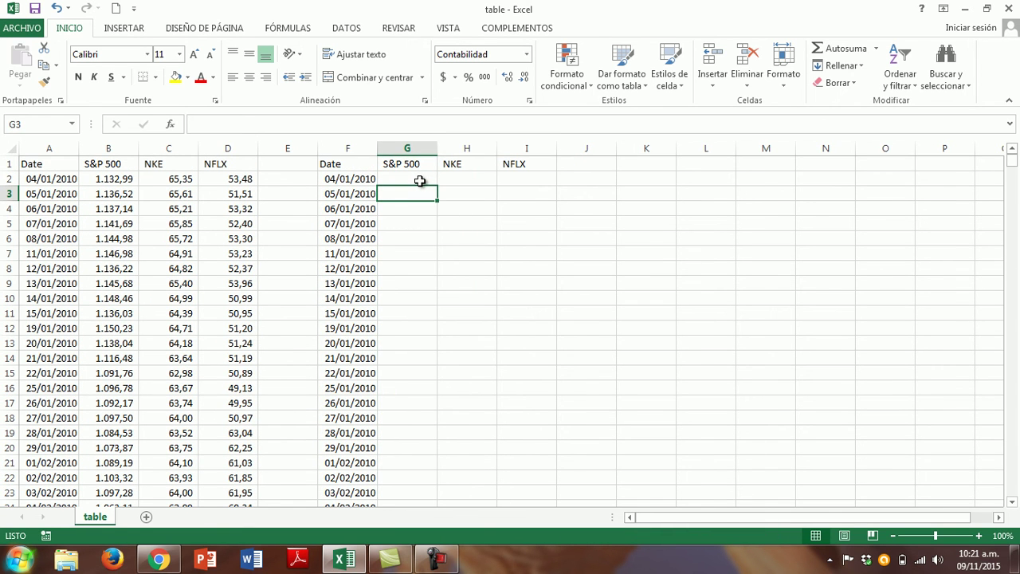
text(=)
key(Left)
key(Left)
key(Left)
key(Left)
key(Left)
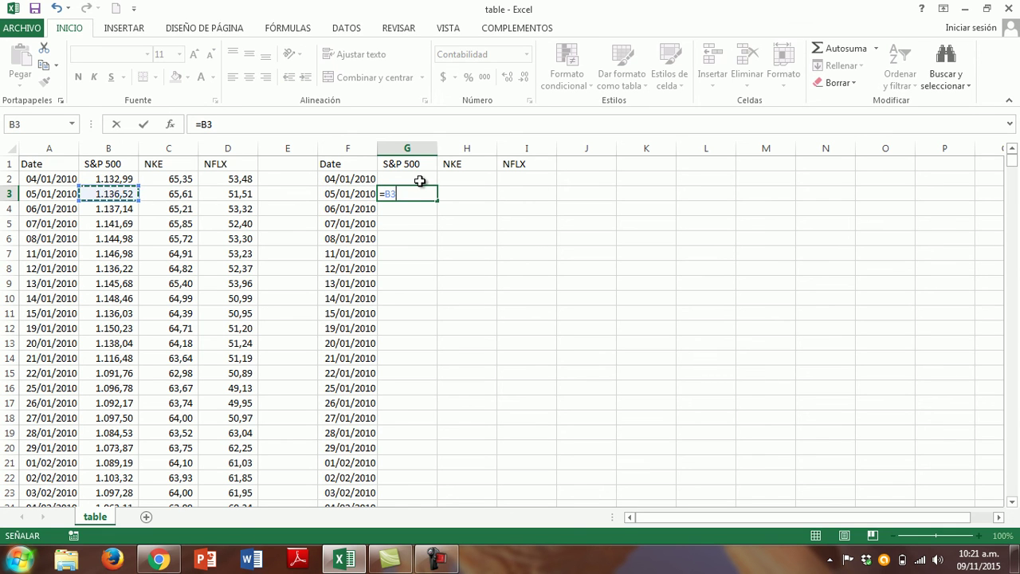
text(/)
key(Left)
key(Left)
key(Left)
key(Left)
key(Left)
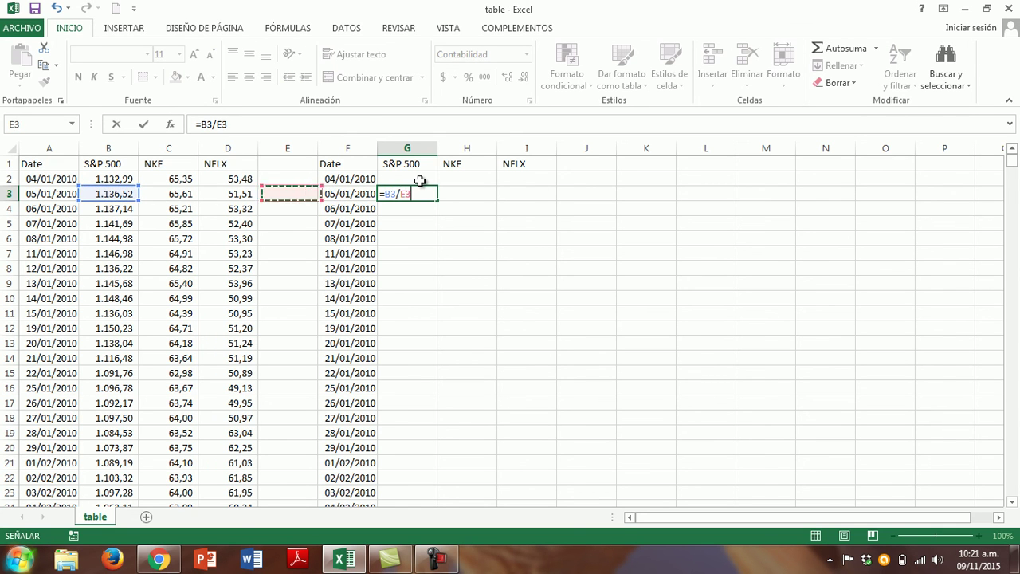
key(Up)
text(-1)
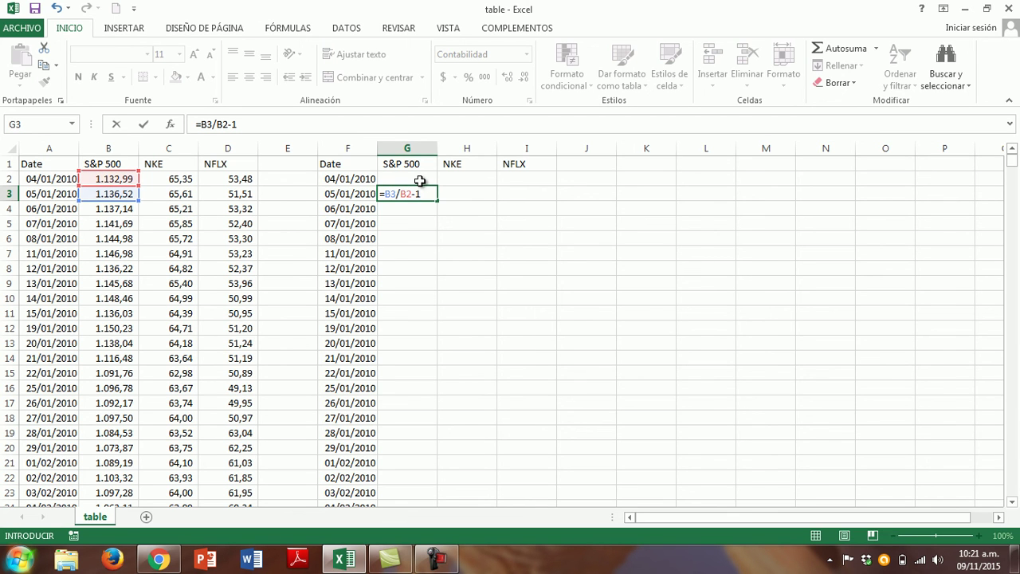
key(Return)
key(Up)
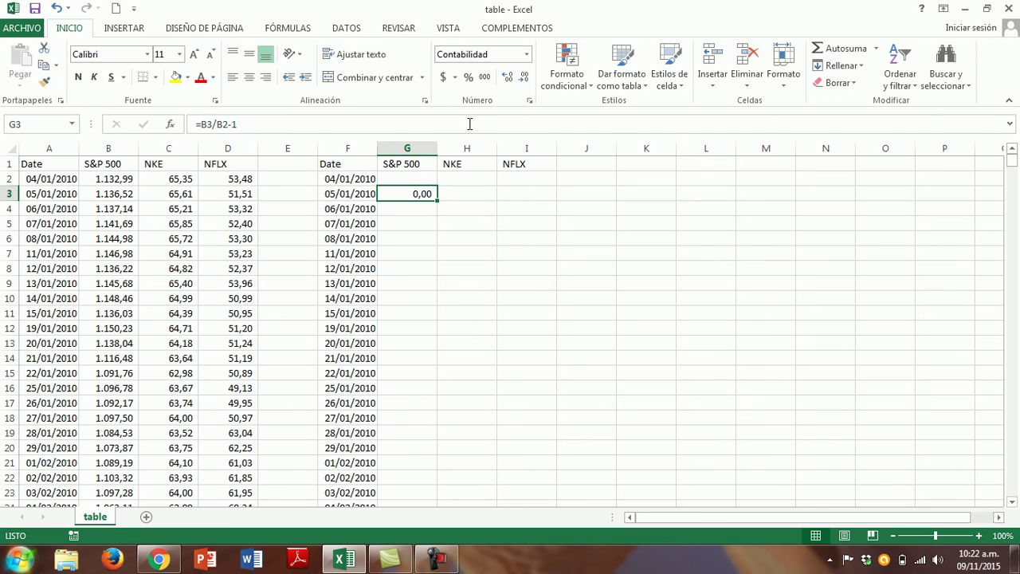
Step: Format G3 as a percentage with two decimals and fill its formula down the S&P 500 returns column
click(468, 77)
click(507, 77)
click(507, 77)
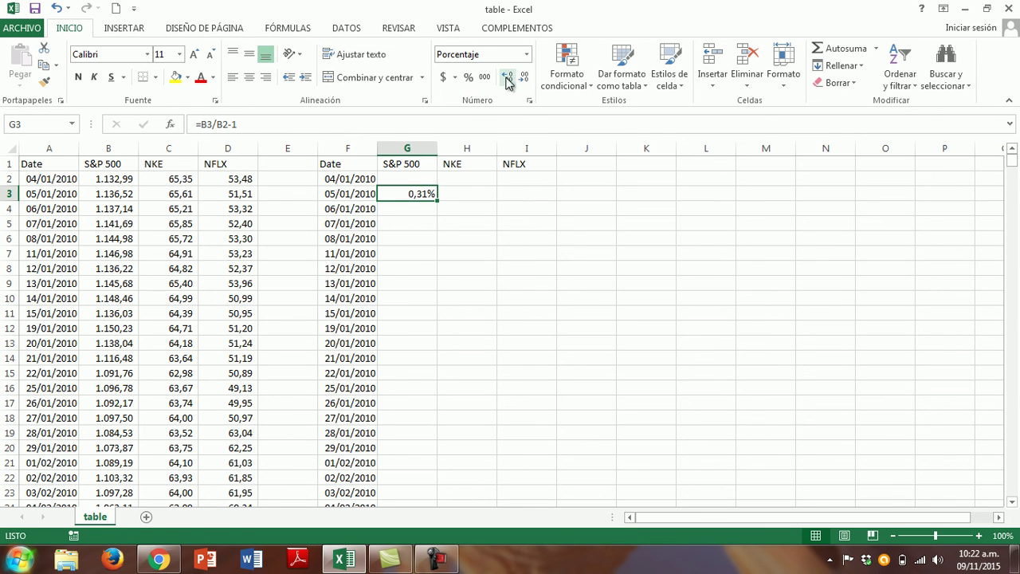
double_click(439, 202)
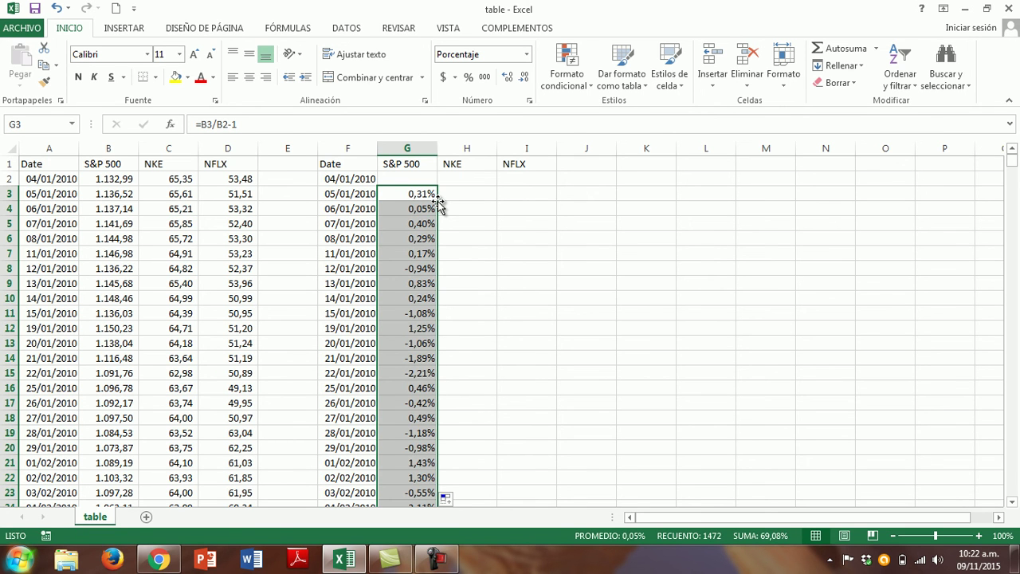
Step: Copy the S&P 500 return formulas from G3 down into the NKE and NFLX columns, starting at H3 and I3
key(ctrl+c)
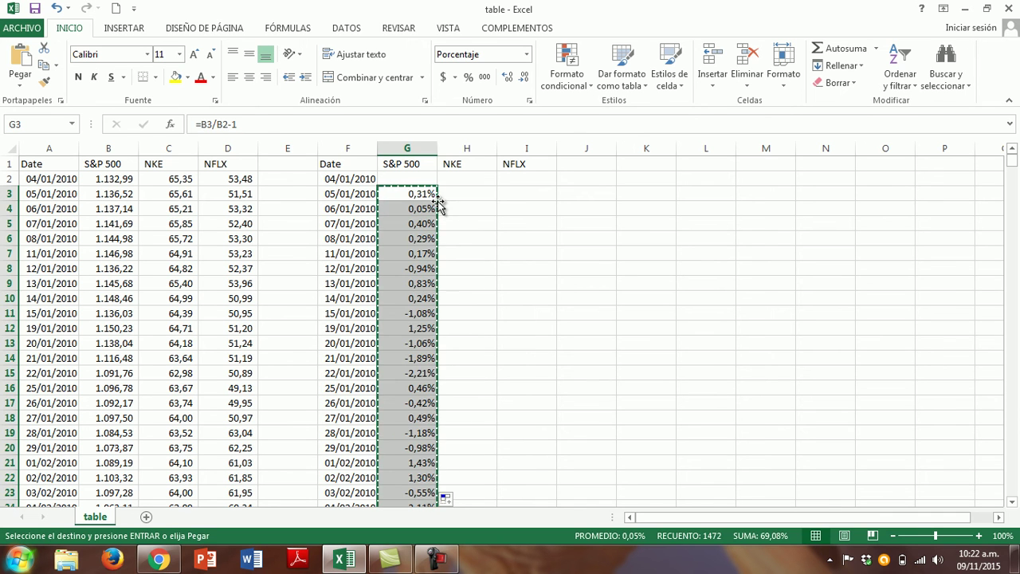
key(Right)
key(ctrl+v)
key(Right)
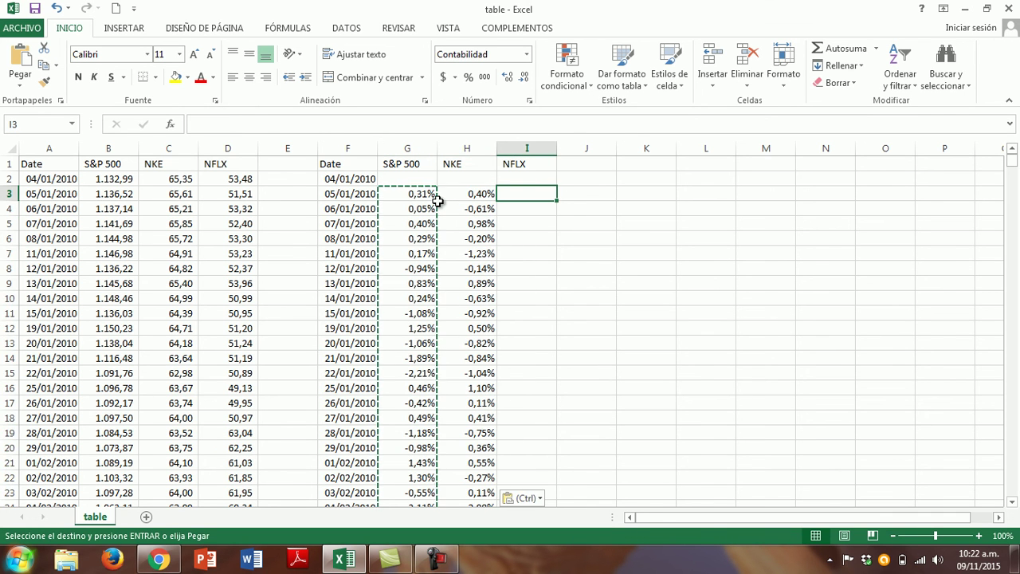
key(ctrl+v)
key(Escape)
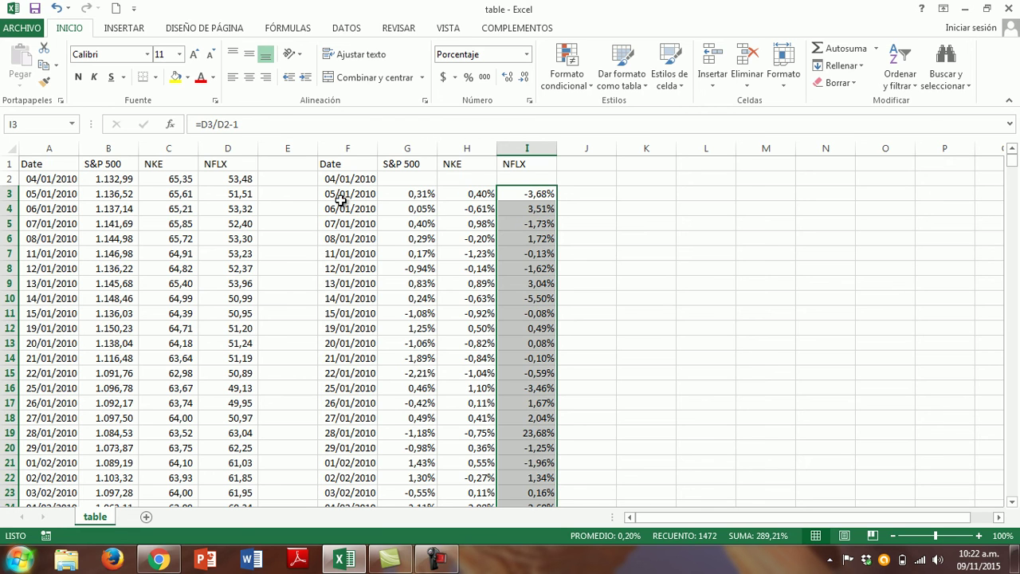
click(408, 205)
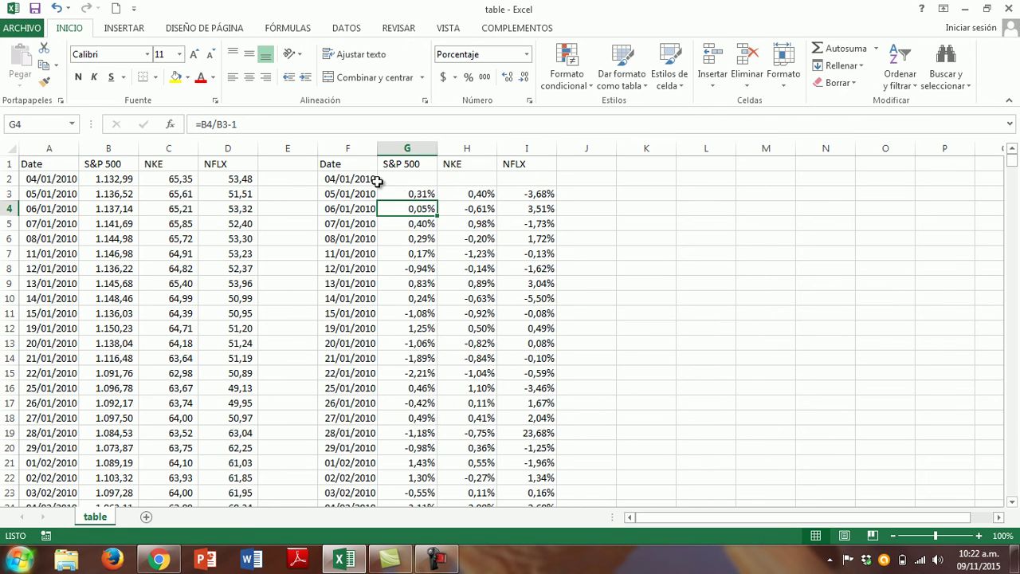